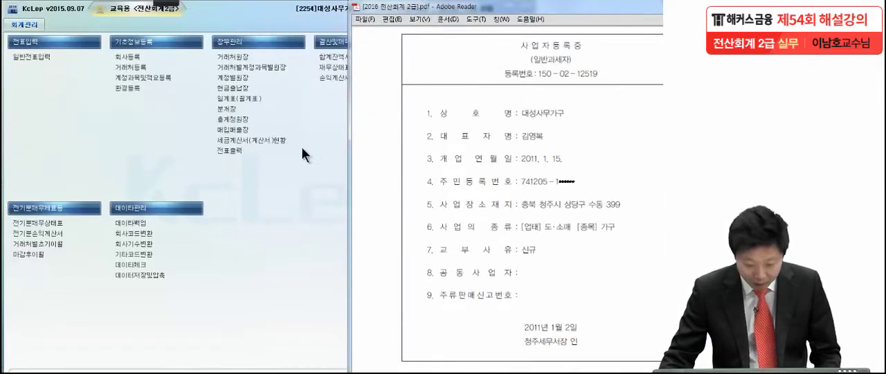
# Open the company registration (회사등록) and select company 2254 대성사무가구, positioning its details for comparison with the certificate.
pyautogui.click(136, 145)
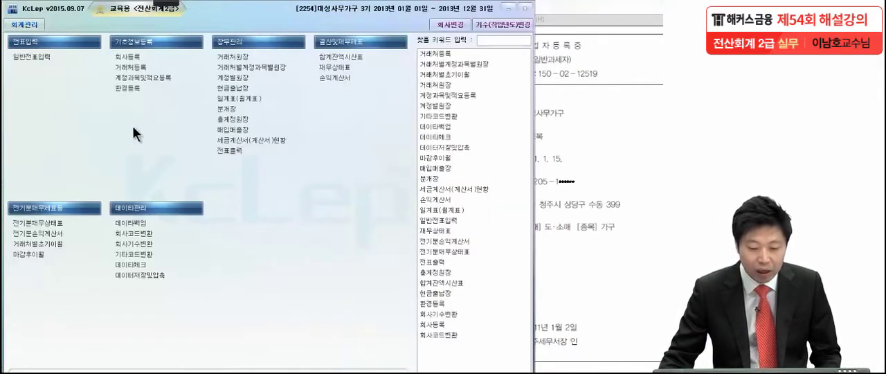
pyautogui.click(128, 55)
pyautogui.moveTo(89, 25); pyautogui.dragTo(231, 26)
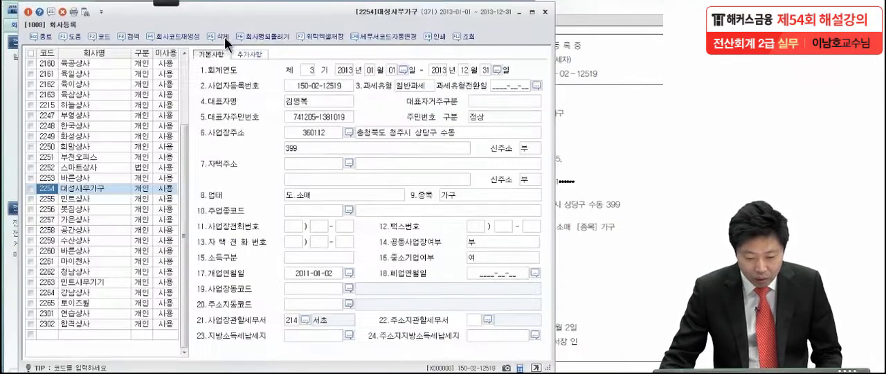
pyautogui.click(88, 188)
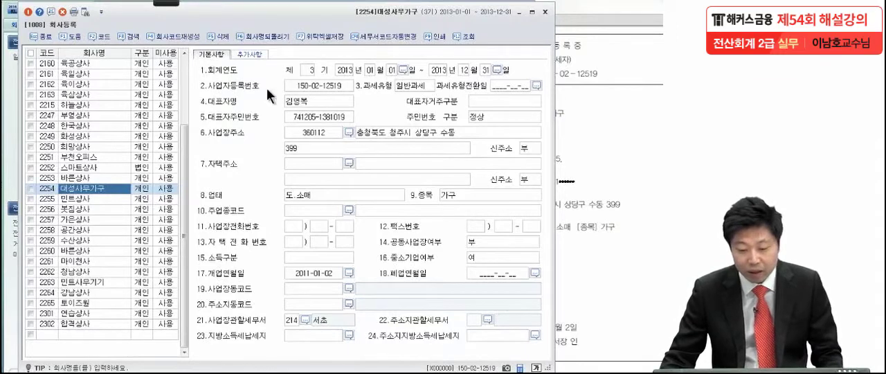
pyautogui.moveTo(275, 15); pyautogui.dragTo(118, 18)
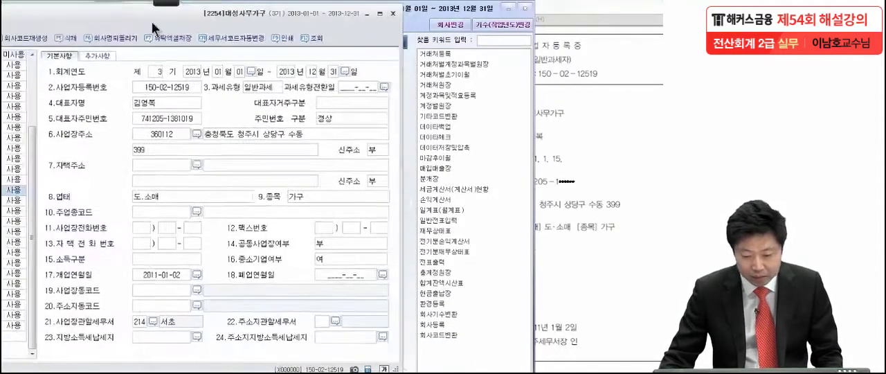
# Compare the registration number, representative and resident number with the certificate, and circle the 개업연월일 in both documents with the pen.
pyautogui.click(588, 143)
pyautogui.moveTo(176, 2)
pyautogui.click(24, 17)
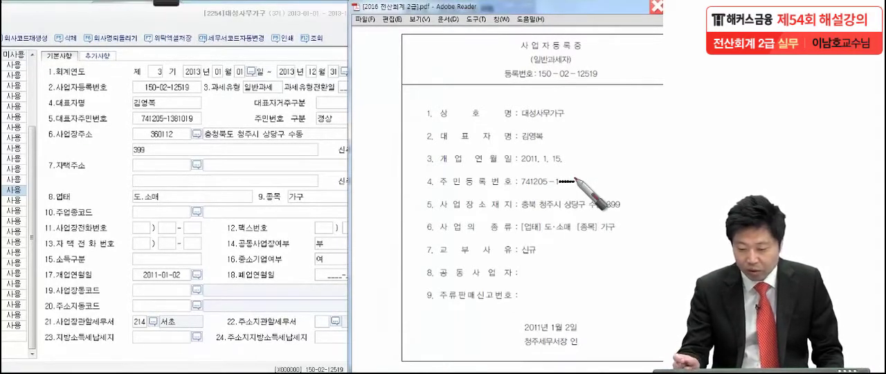
pyautogui.click(607, 82)
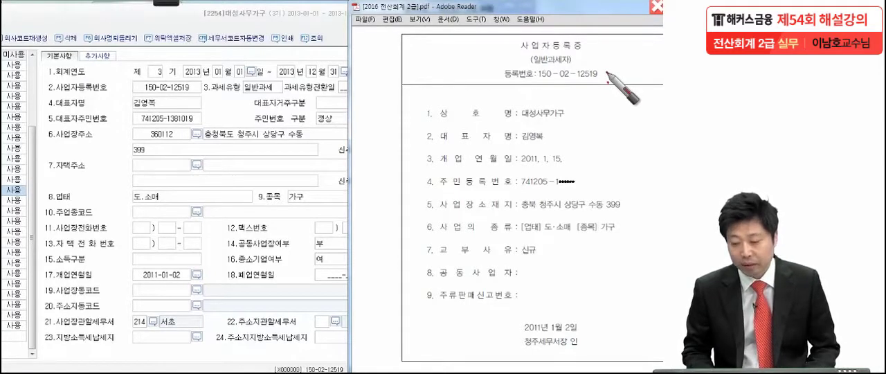
pyautogui.click(551, 138)
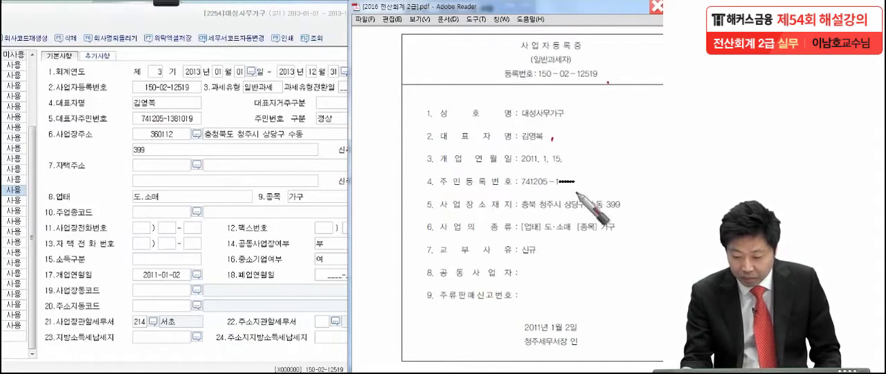
pyautogui.click(581, 170)
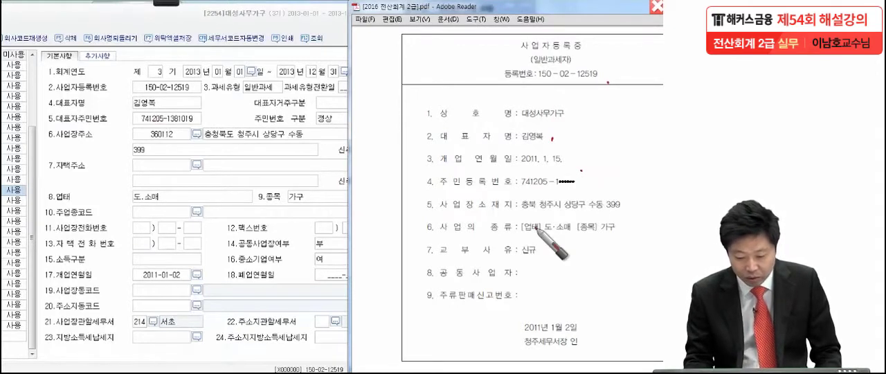
pyautogui.moveTo(188, 267)
pyautogui.mouseDown()
pyautogui.moveTo(132, 277)
pyautogui.moveTo(186, 265)
pyautogui.mouseUp()
pyautogui.moveTo(417, 170)
pyautogui.mouseDown()
pyautogui.moveTo(533, 149)
pyautogui.moveTo(418, 168)
pyautogui.mouseUp()
pyautogui.moveTo(378, 144)
pyautogui.mouseDown()
pyautogui.moveTo(379, 166)
pyautogui.moveTo(401, 131)
pyautogui.moveTo(353, 204)
pyautogui.mouseUp()
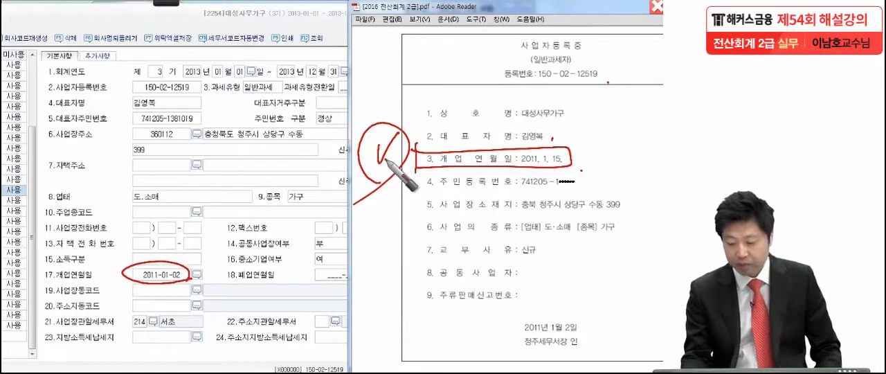
# Mark the business type, item and tax office in the record and the certificate for comparison, and clear all pen marks.
pyautogui.click(168, 196)
pyautogui.click(319, 195)
pyautogui.click(625, 229)
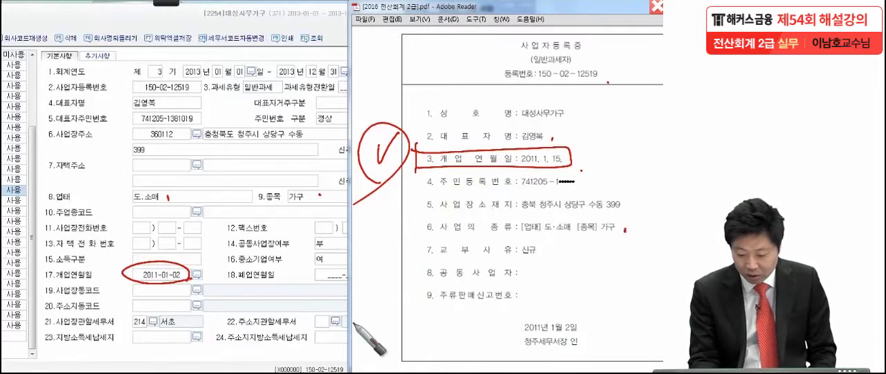
pyautogui.moveTo(536, 333); pyautogui.dragTo(539, 350)
pyautogui.moveTo(179, 312); pyautogui.dragTo(181, 334)
pyautogui.moveTo(479, 331)
pyautogui.mouseDown()
pyautogui.moveTo(498, 336)
pyautogui.moveTo(493, 323)
pyautogui.mouseUp()
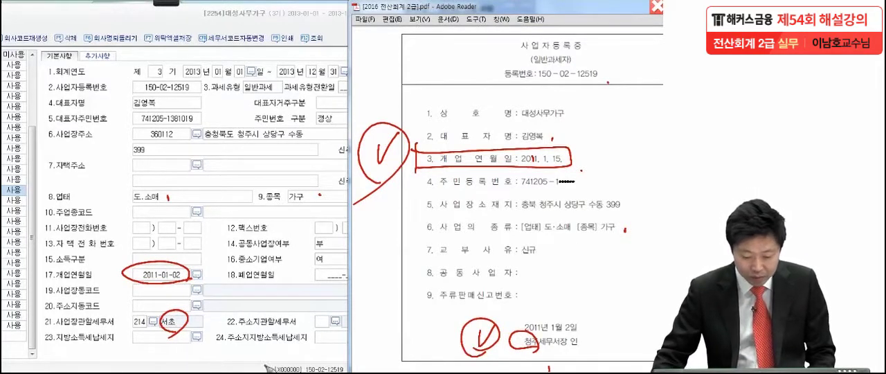
pyautogui.press('Escape')
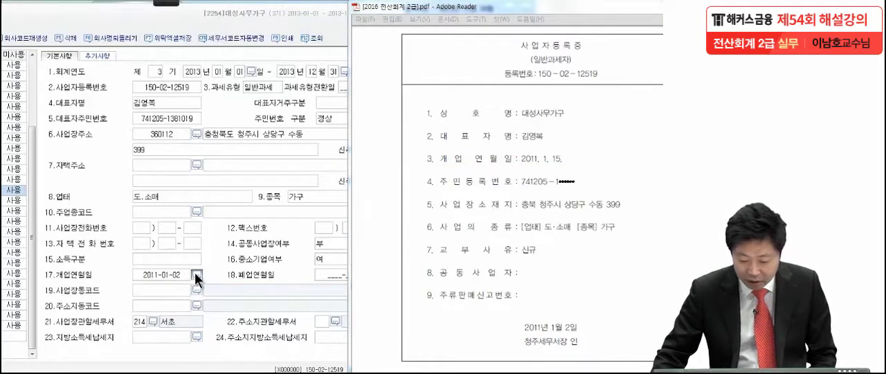
# Set the company's opening date (개업연월일) to 2011-01-15.
pyautogui.click(197, 275)
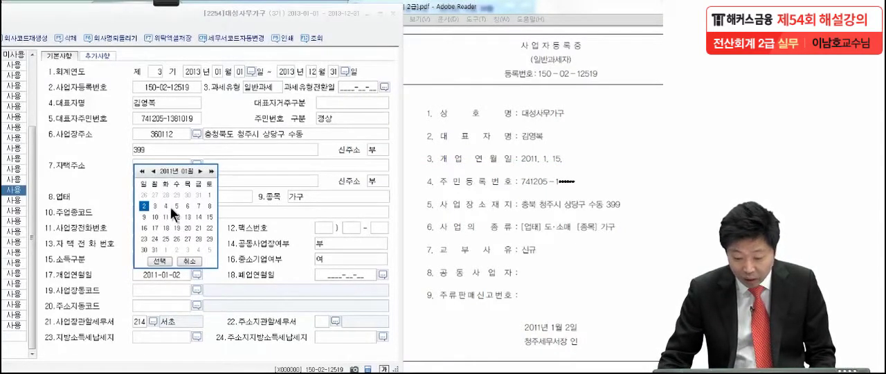
pyautogui.click(210, 217)
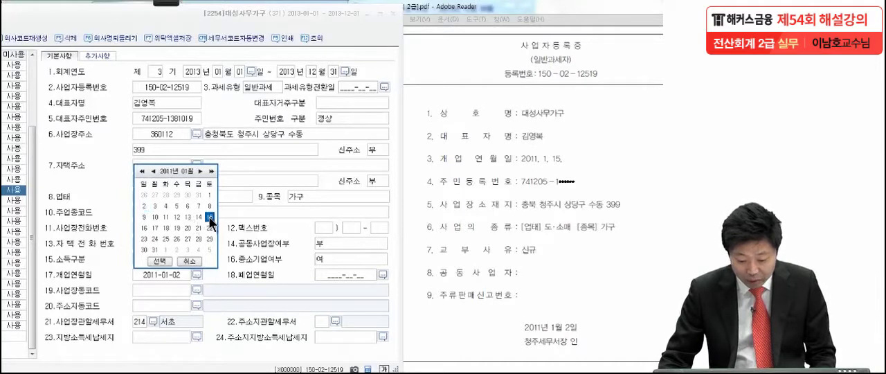
pyautogui.click(166, 258)
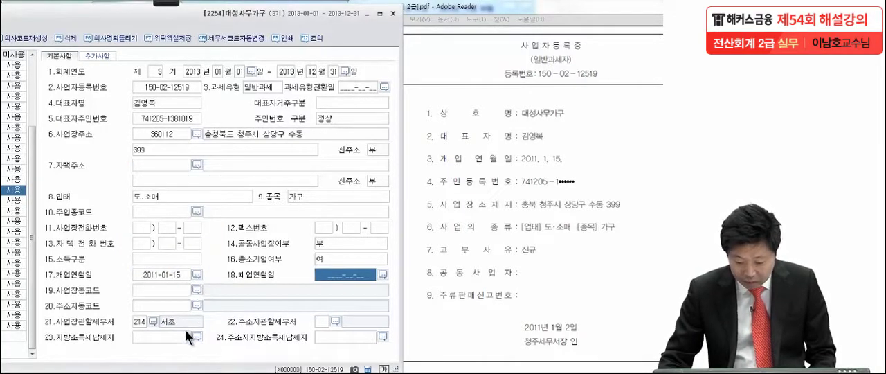
# Change the workplace's competent tax office (사업장관할세무서) to 301 청주 and close the company registration.
pyautogui.click(150, 319)
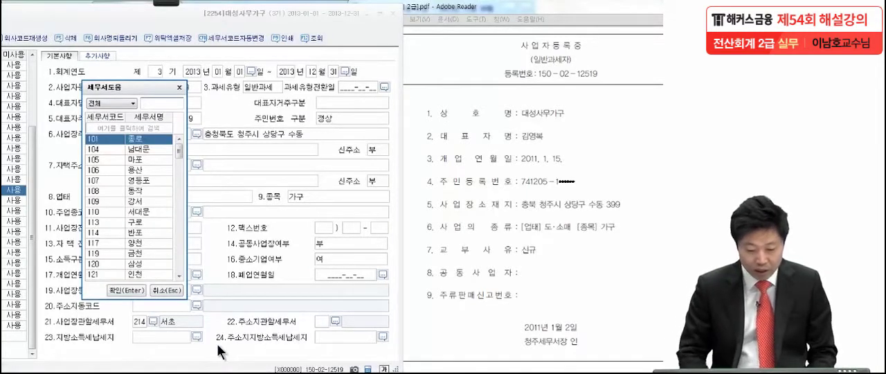
pyautogui.write('청주')
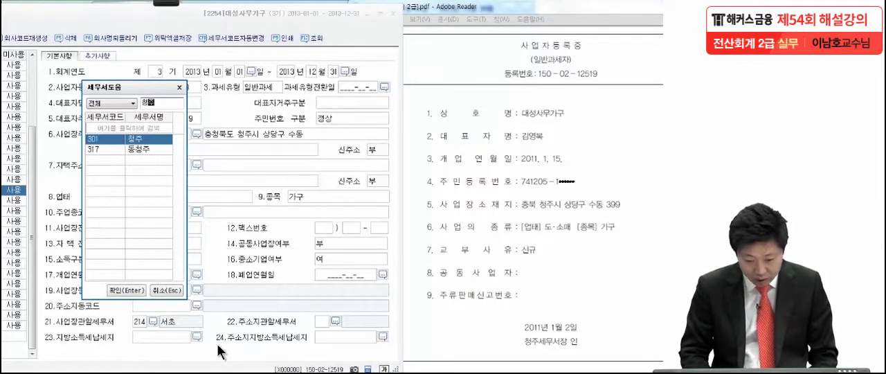
pyautogui.press('Return')
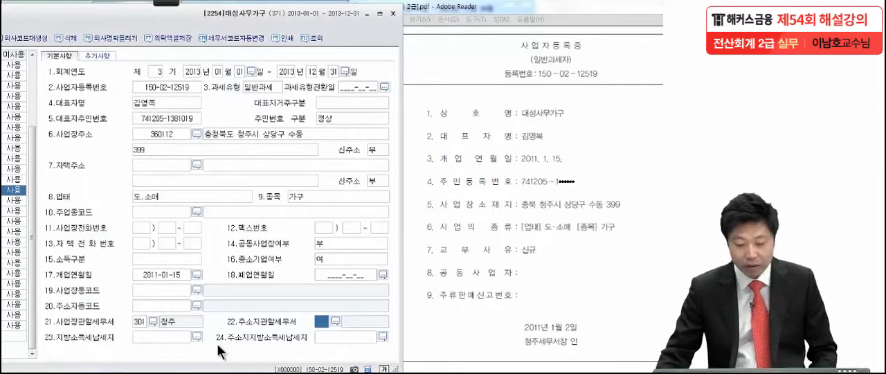
pyautogui.moveTo(97, 14); pyautogui.dragTo(235, 12)
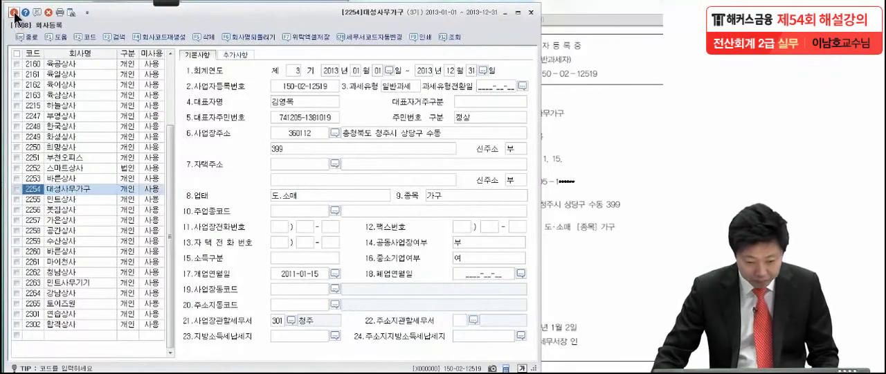
pyautogui.click(13, 12)
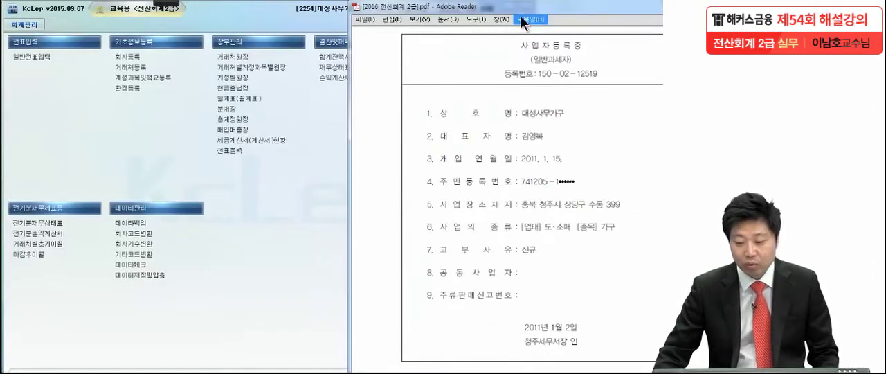
# Show the 문제2 balance sheet in the PDF and mark the parentheses around 당기순이익 with the pen.
pyautogui.moveTo(520, 14); pyautogui.dragTo(444, 14)
pyautogui.scroll(-10, 477, 229)
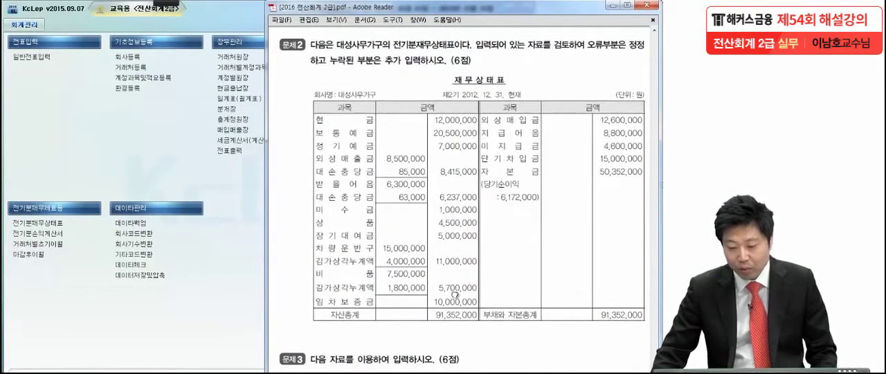
pyautogui.moveTo(455, 295); pyautogui.dragTo(453, 289)
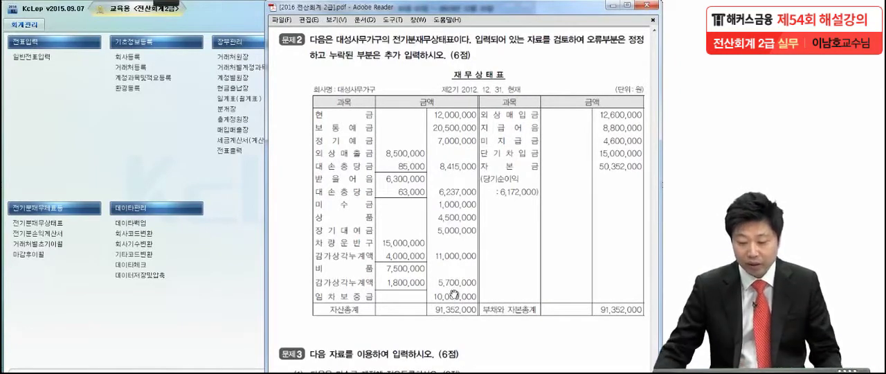
pyautogui.moveTo(170, 5)
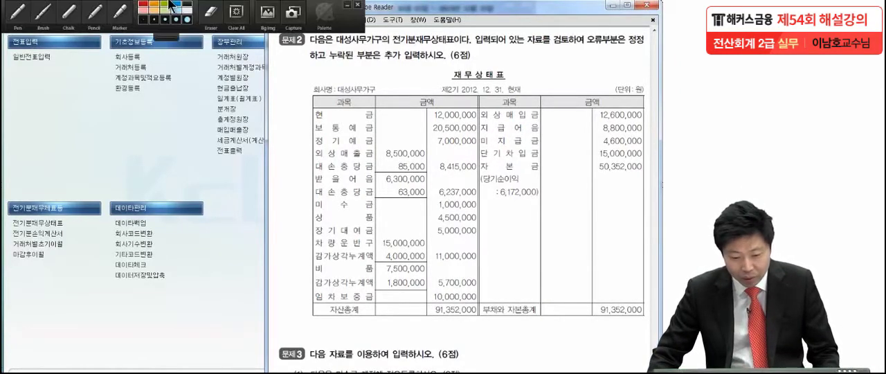
pyautogui.click(18, 12)
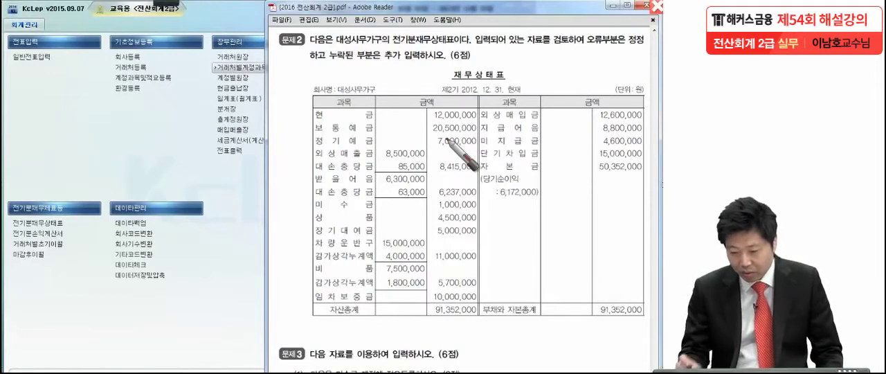
pyautogui.click(509, 76)
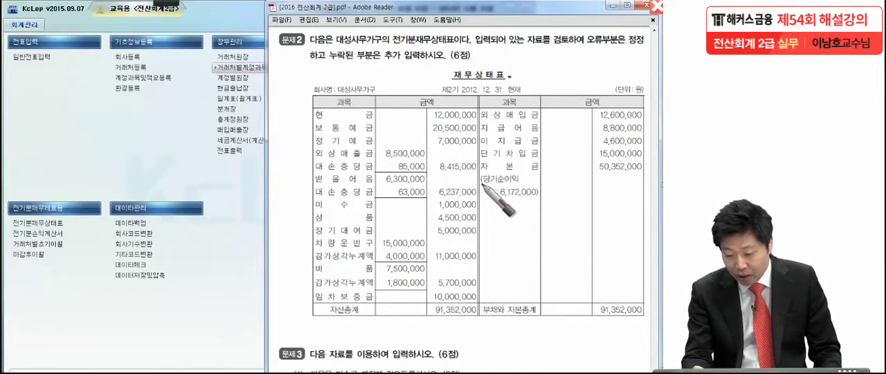
pyautogui.click(539, 200)
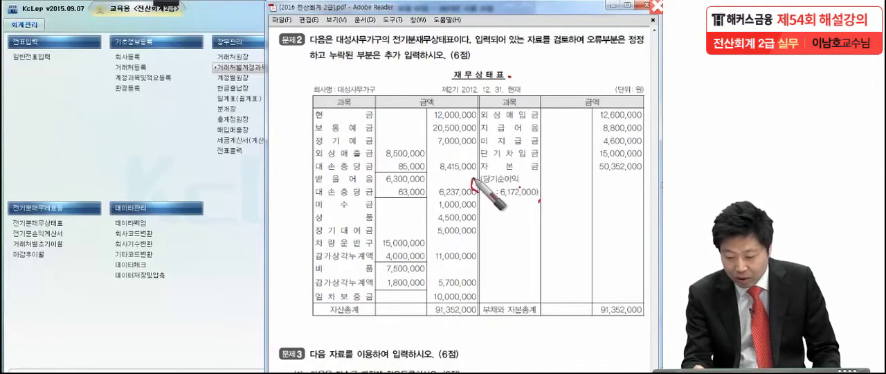
pyautogui.moveTo(483, 169); pyautogui.dragTo(473, 196)
pyautogui.moveTo(534, 200)
pyautogui.mouseDown()
pyautogui.moveTo(533, 187)
pyautogui.moveTo(543, 204)
pyautogui.mouseUp()
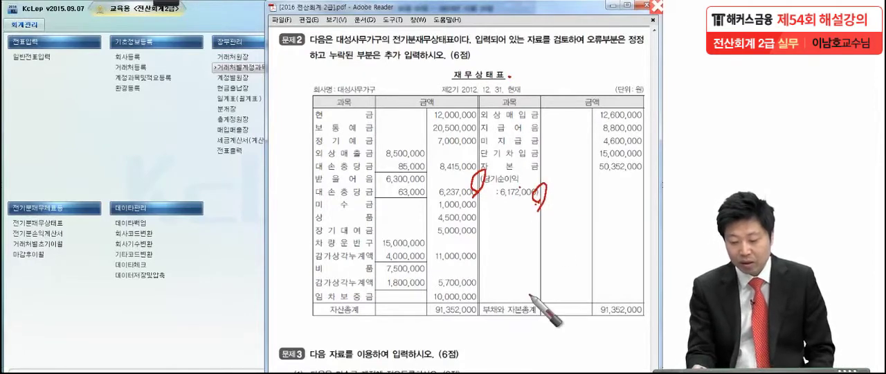
# Handwrite the notes 주기 and 주석 over the balance sheet with explanatory lines and circles, and clear the annotations.
pyautogui.moveTo(493, 223)
pyautogui.mouseDown()
pyautogui.moveTo(512, 242)
pyautogui.moveTo(530, 242)
pyautogui.moveTo(496, 262)
pyautogui.moveTo(540, 240)
pyautogui.mouseUp()
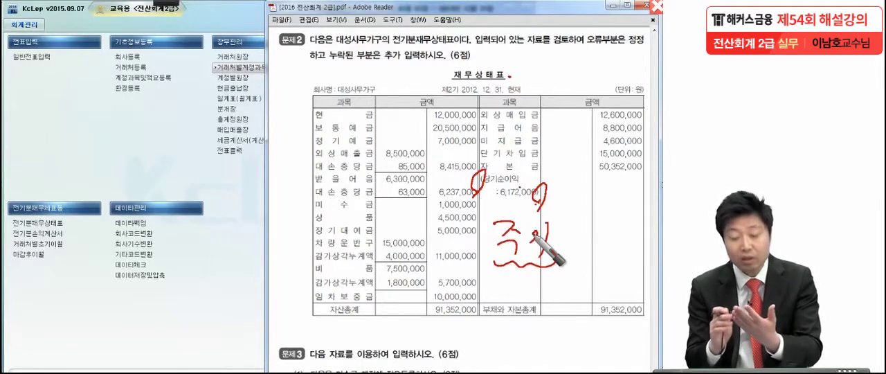
pyautogui.moveTo(533, 237)
pyautogui.mouseDown()
pyautogui.moveTo(493, 325)
pyautogui.moveTo(534, 296)
pyautogui.moveTo(541, 335)
pyautogui.mouseUp()
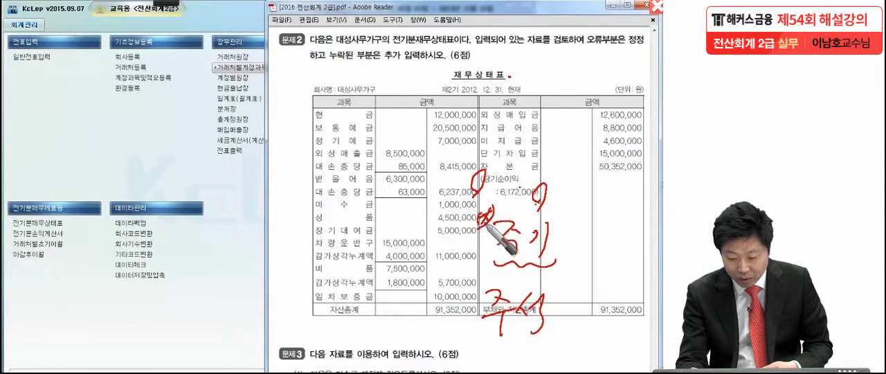
pyautogui.moveTo(324, 226); pyautogui.dragTo(484, 219)
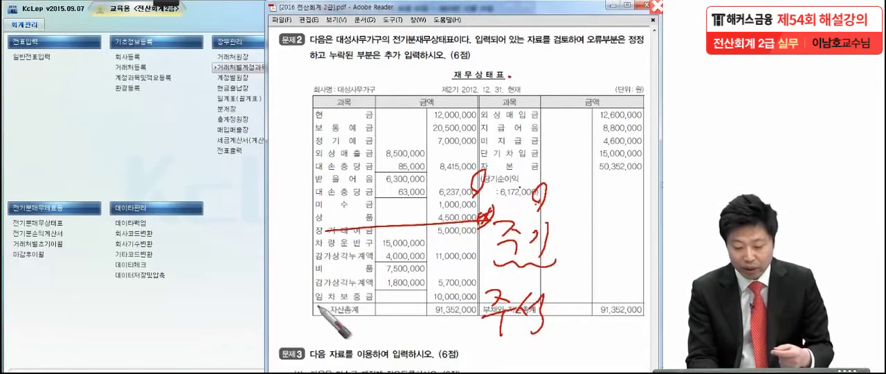
pyautogui.moveTo(279, 275); pyautogui.dragTo(373, 274)
pyautogui.moveTo(279, 290); pyautogui.dragTo(381, 292)
pyautogui.moveTo(280, 313); pyautogui.dragTo(290, 313)
pyautogui.moveTo(389, 324)
pyautogui.mouseDown()
pyautogui.moveTo(274, 304)
pyautogui.moveTo(367, 340)
pyautogui.mouseUp()
pyautogui.moveTo(499, 267)
pyautogui.mouseDown()
pyautogui.moveTo(546, 264)
pyautogui.moveTo(522, 351)
pyautogui.mouseUp()
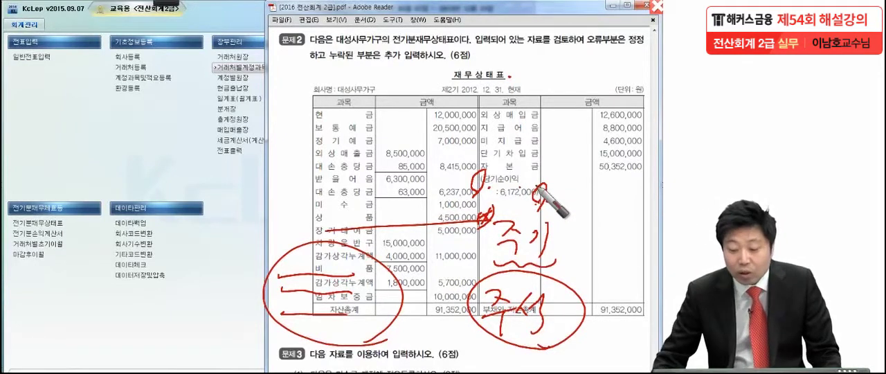
pyautogui.press('Escape')
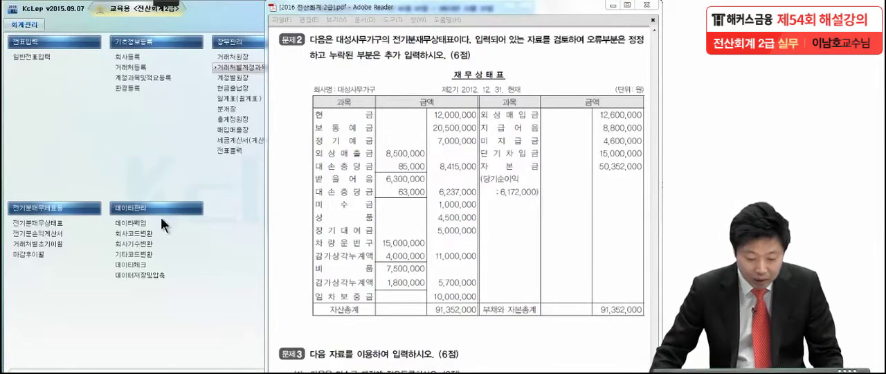
# Open the prior-period balance sheet (전기분재무상태표) in KcLep and bring the PDF's 문제2 balance sheet up beside it.
pyautogui.click(67, 162)
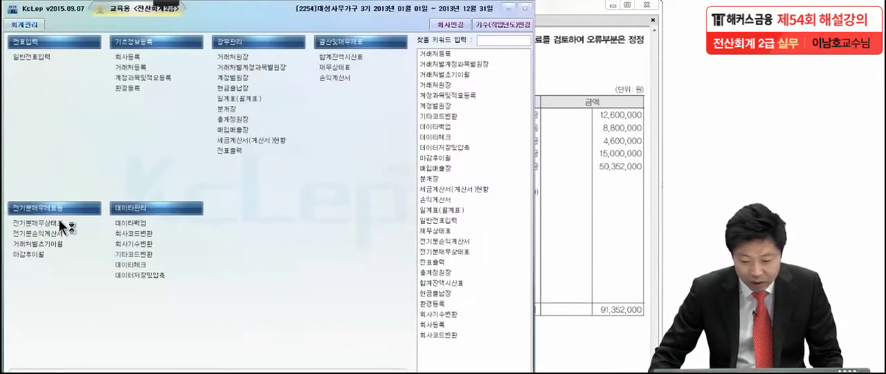
pyautogui.click(60, 223)
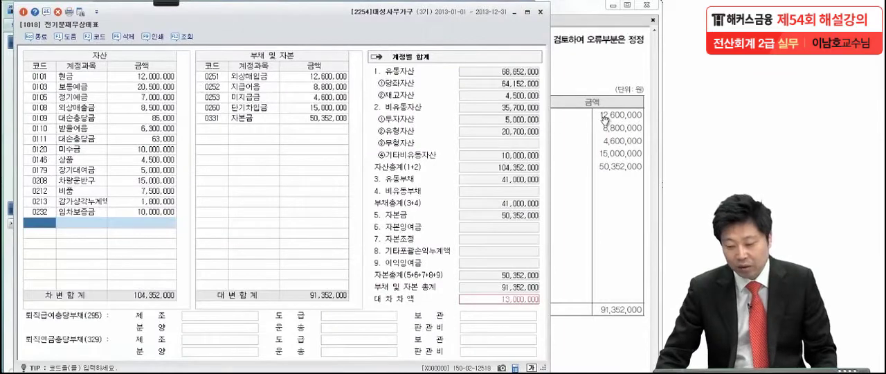
pyautogui.click(593, 120)
# Check the asset amounts from 현금 through 미수금 against the program's entries, ticking each off in the PDF with the pen.
pyautogui.moveTo(101, 4)
pyautogui.click(19, 11)
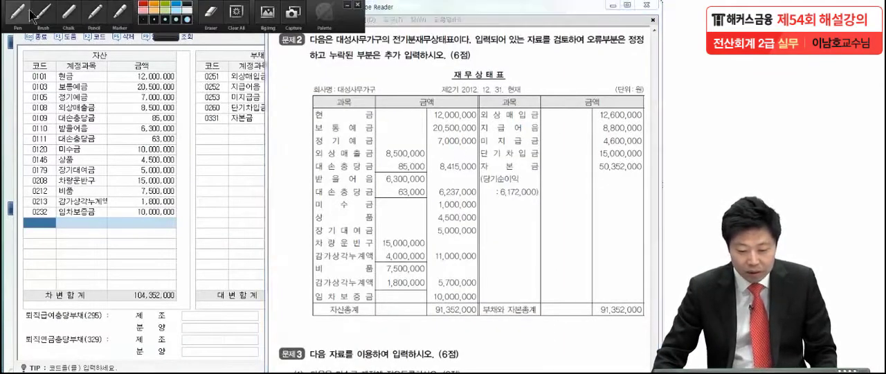
pyautogui.moveTo(485, 114); pyautogui.dragTo(480, 115)
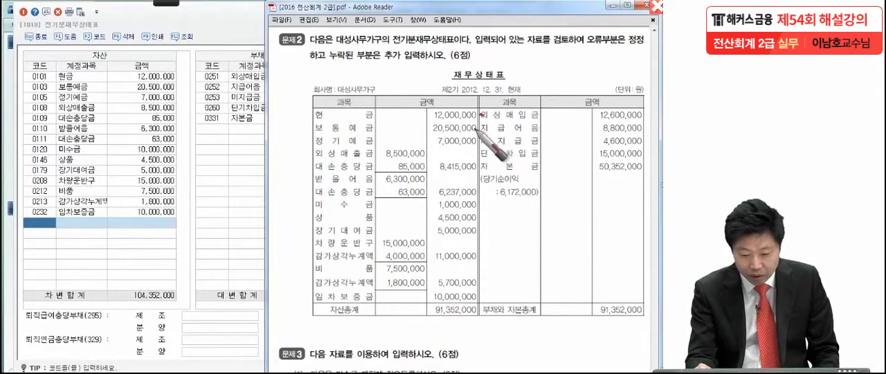
pyautogui.click(478, 143)
pyautogui.click(425, 155)
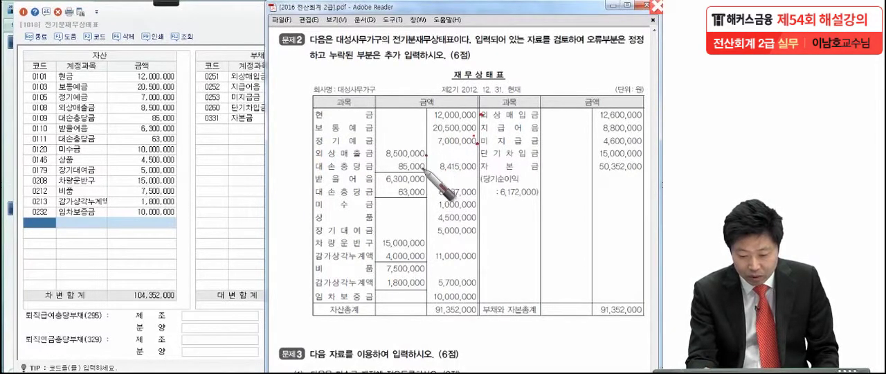
pyautogui.click(424, 167)
pyautogui.click(426, 182)
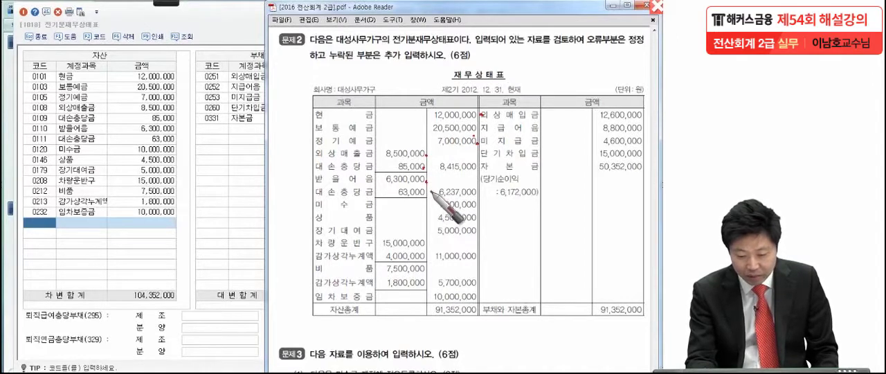
pyautogui.click(429, 192)
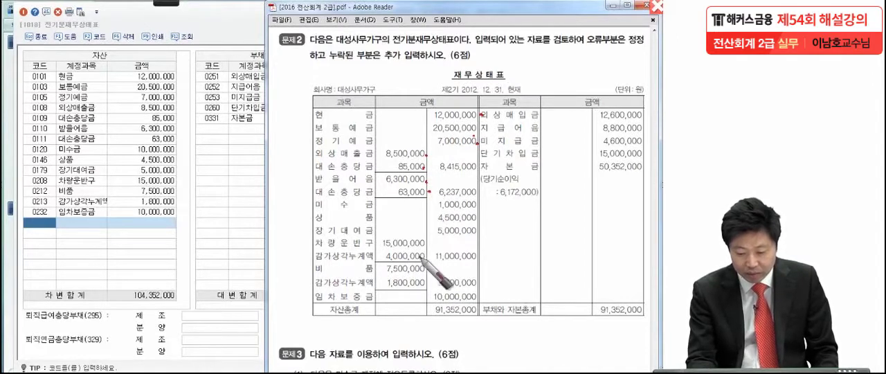
pyautogui.click(474, 209)
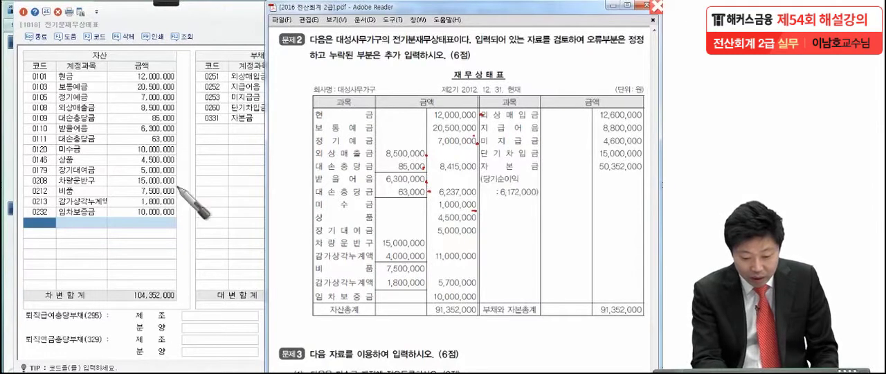
# Underline the 미수금 amount in the program and box the PDF's 미수금 row with a circled check mark.
pyautogui.moveTo(132, 156); pyautogui.dragTo(184, 161)
pyautogui.click(292, 196)
pyautogui.moveTo(291, 201)
pyautogui.mouseDown()
pyautogui.moveTo(436, 205)
pyautogui.moveTo(475, 216)
pyautogui.moveTo(290, 221)
pyautogui.mouseUp()
pyautogui.moveTo(265, 186); pyautogui.dragTo(280, 183)
pyautogui.moveTo(274, 209); pyautogui.dragTo(241, 246)
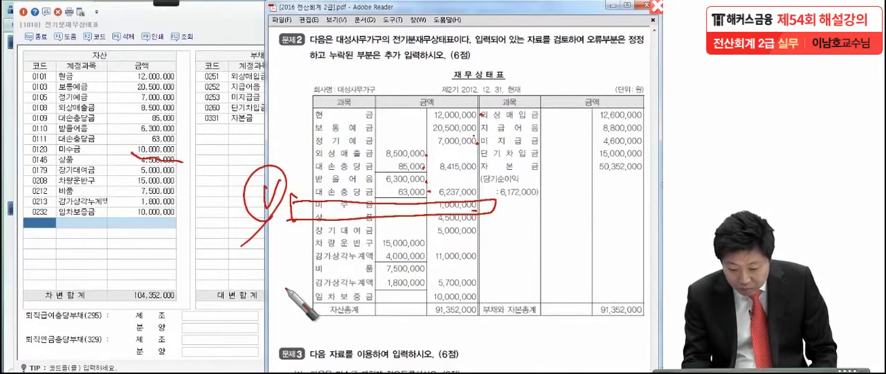
# Check off the remaining asset amounts and box the PDF's 감가상각누계액 row under 차량운반구 with a circled check mark.
pyautogui.click(480, 224)
pyautogui.click(181, 166)
pyautogui.click(179, 174)
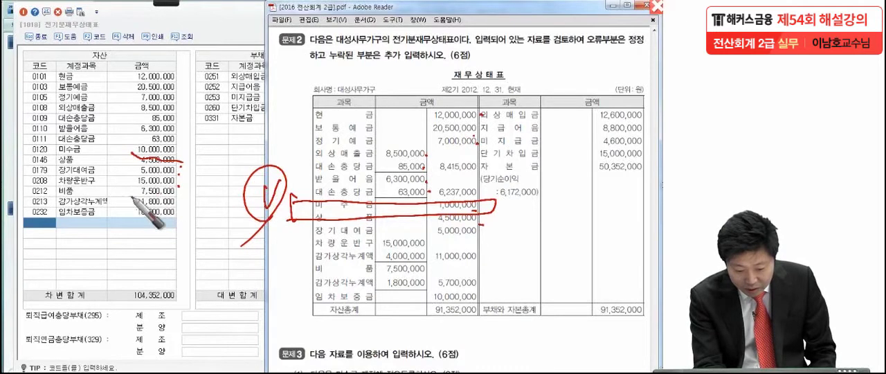
pyautogui.moveTo(286, 242)
pyautogui.mouseDown()
pyautogui.moveTo(286, 267)
pyautogui.moveTo(376, 250)
pyautogui.moveTo(433, 260)
pyautogui.moveTo(257, 263)
pyautogui.moveTo(278, 270)
pyautogui.mouseUp()
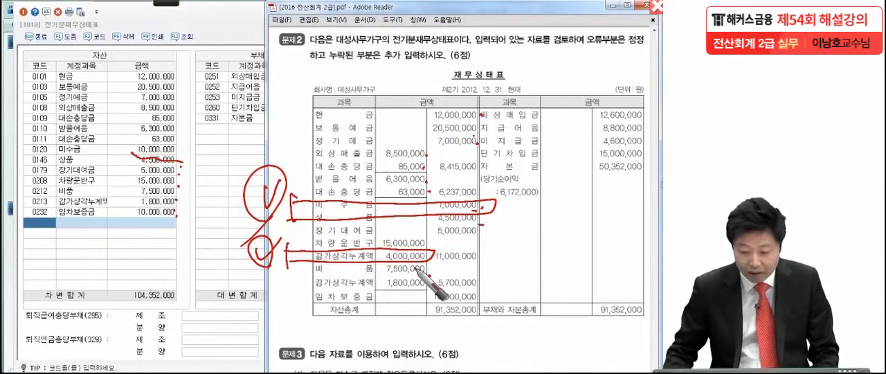
# Clear the annotations and set the amount of 미수금 (0120) to 1,000,000.
pyautogui.click(153, 161)
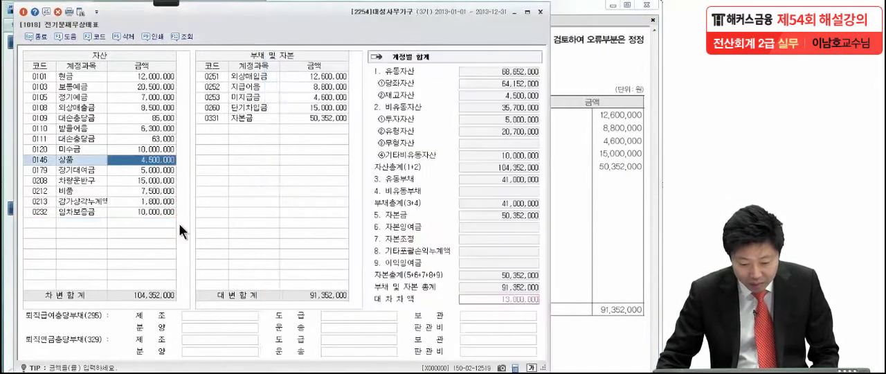
pyautogui.click(158, 145)
pyautogui.write('1,0')
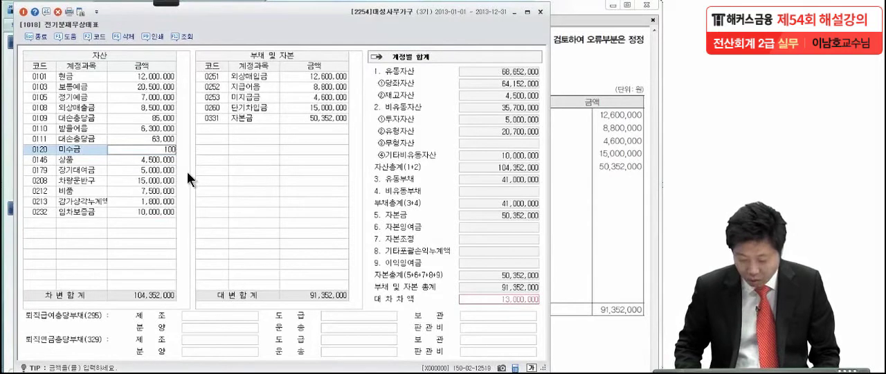
pyautogui.write('00,000')
pyautogui.press('Return')
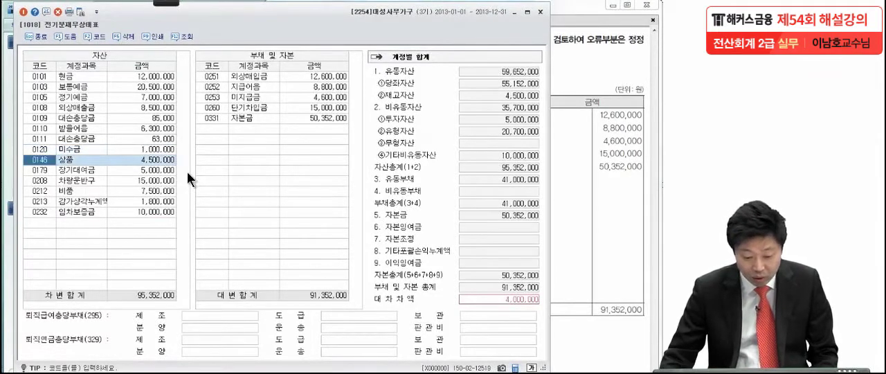
# Add the 감가상각누계액 account for 차량운반구 (0209) as a new asset row.
pyautogui.click(568, 232)
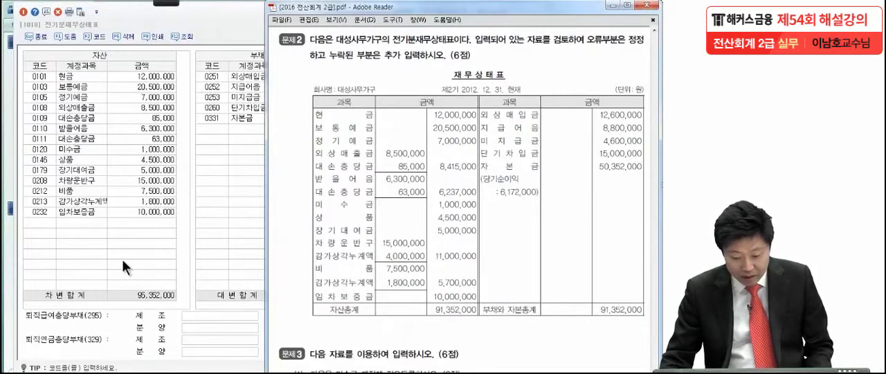
pyautogui.click(34, 223)
pyautogui.press('F2')
pyautogui.write('감가상')
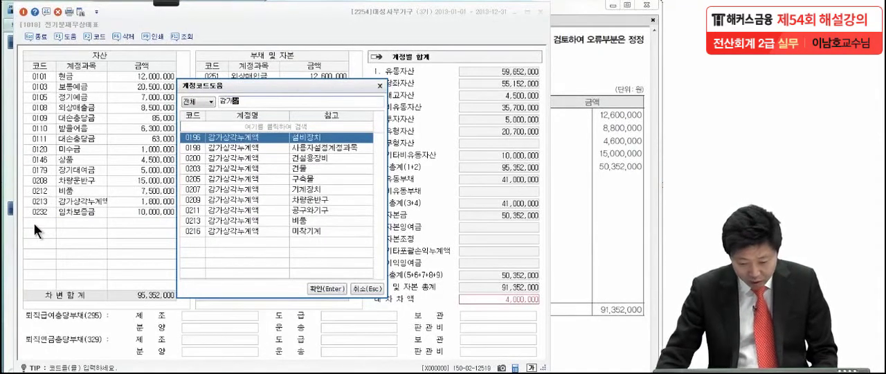
pyautogui.click(307, 199)
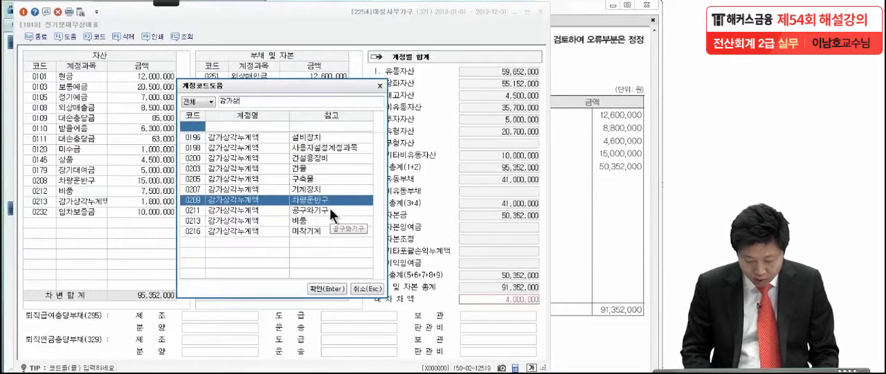
pyautogui.press('Return')
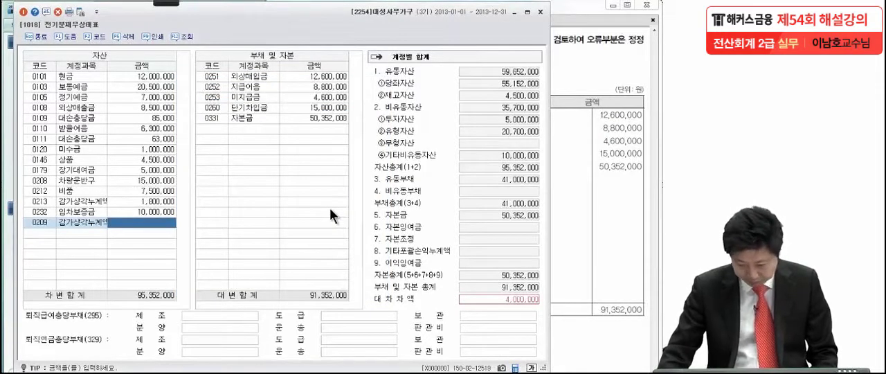
# Enter 4,000,000 as the amount of the 0209 감가상각누계액 row, as given in the PDF.
pyautogui.click(566, 211)
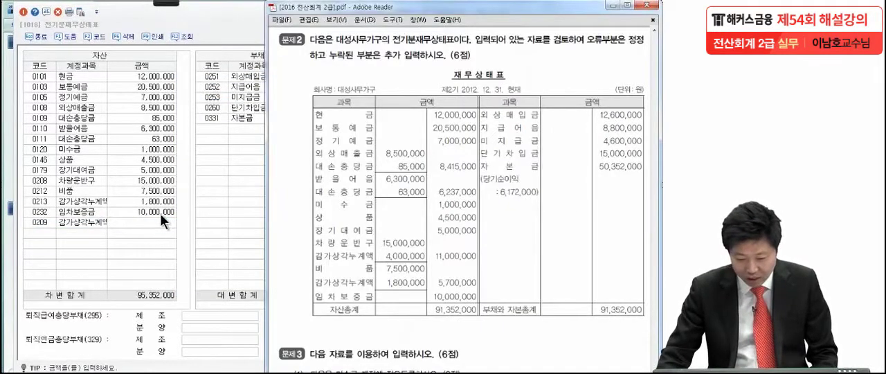
pyautogui.click(161, 219)
pyautogui.write('4,000,000')
pyautogui.press('Return')
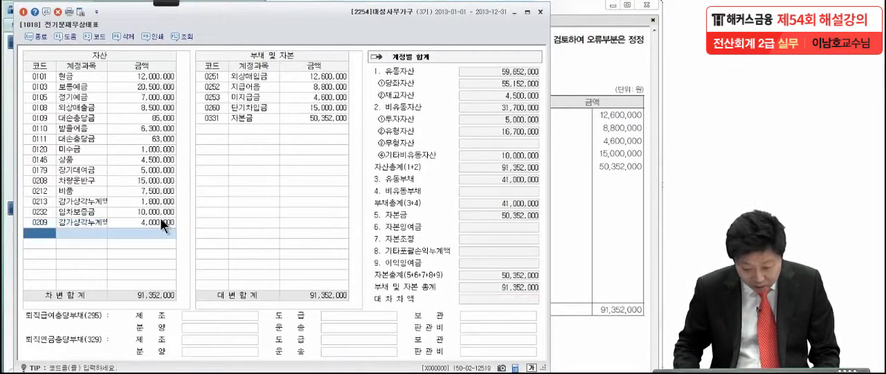
# Place the balance sheet's 부채 및 자본 entries beside the PDF and compare them one by one from 외상매입금 to 자본금.
pyautogui.click(243, 98)
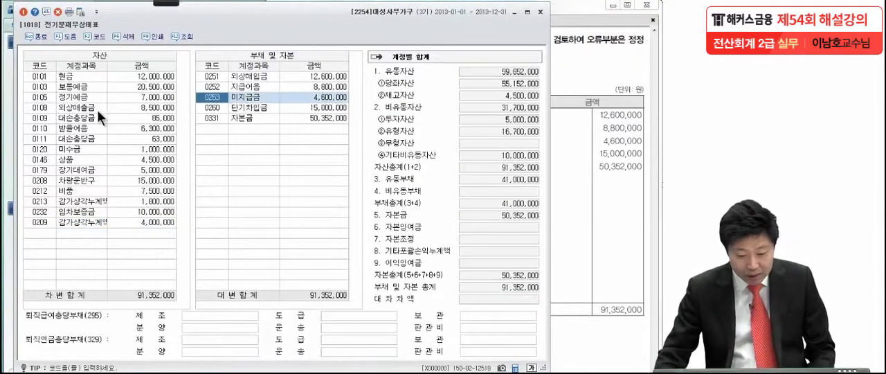
pyautogui.click(142, 295)
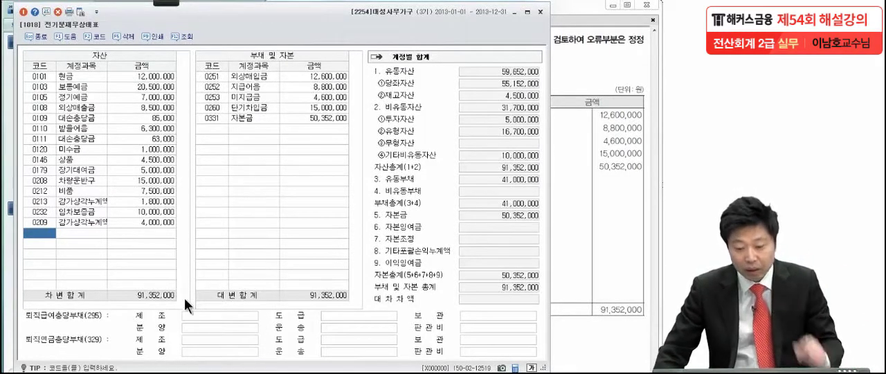
pyautogui.click(259, 73)
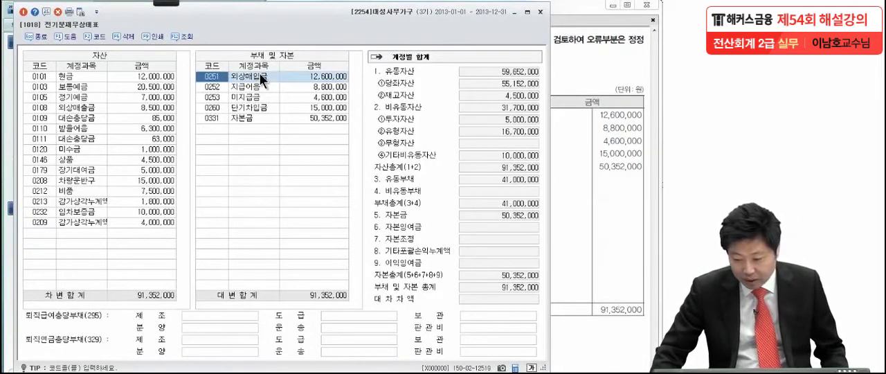
pyautogui.click(561, 63)
pyautogui.moveTo(242, 20); pyautogui.dragTo(122, 31)
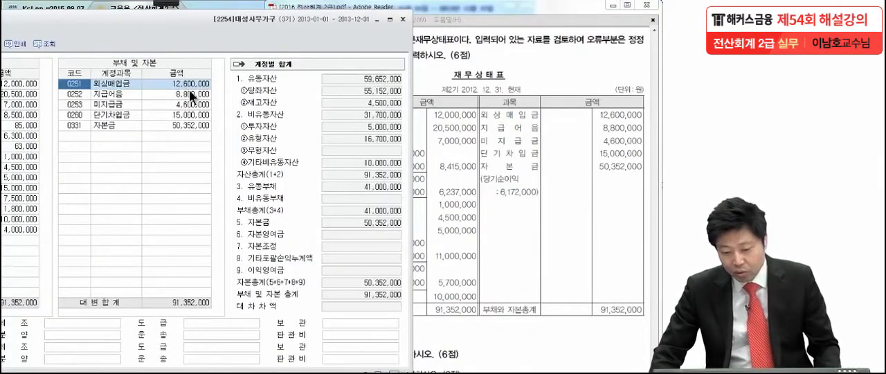
pyautogui.click(123, 95)
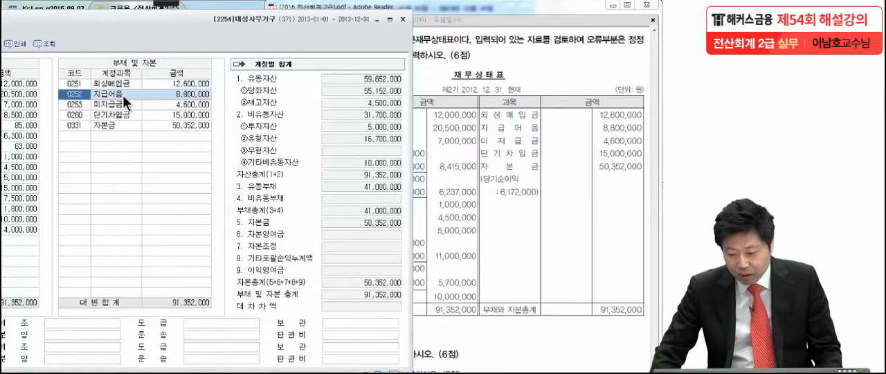
pyautogui.click(120, 105)
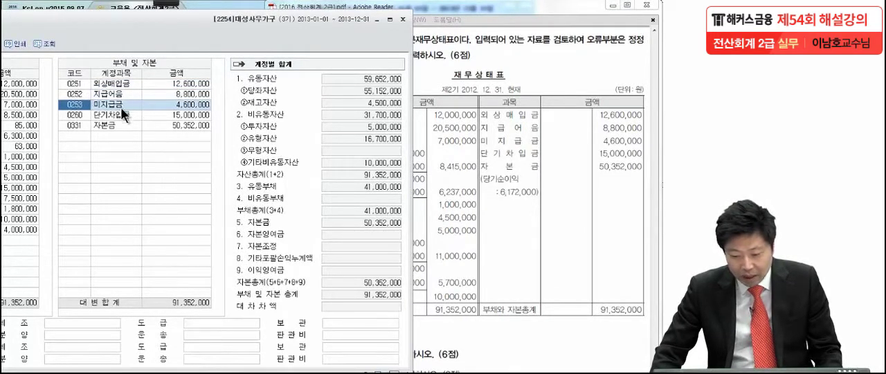
pyautogui.click(120, 114)
pyautogui.click(124, 125)
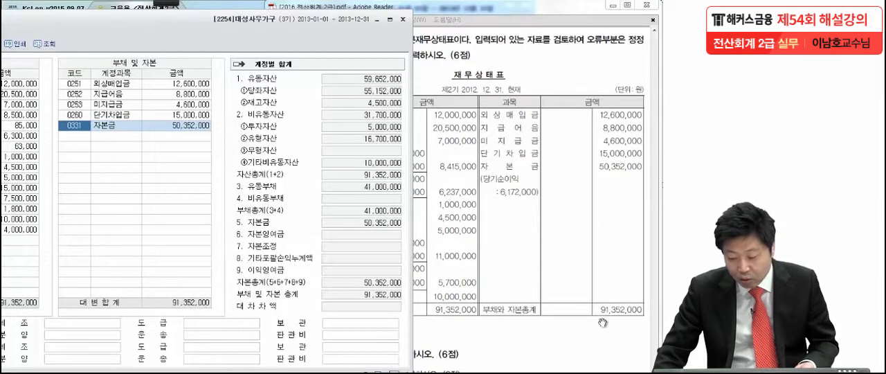
# Move the balance sheet window back, circle the 대차차액 field, mark the 차변합계 and 대변합계 totals with the pen, and clear the annotations.
pyautogui.moveTo(109, 30); pyautogui.dragTo(247, 24)
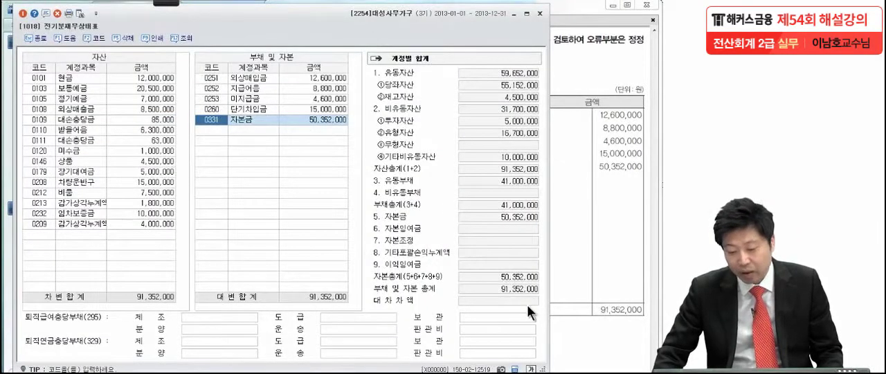
pyautogui.moveTo(166, 3)
pyautogui.click(18, 17)
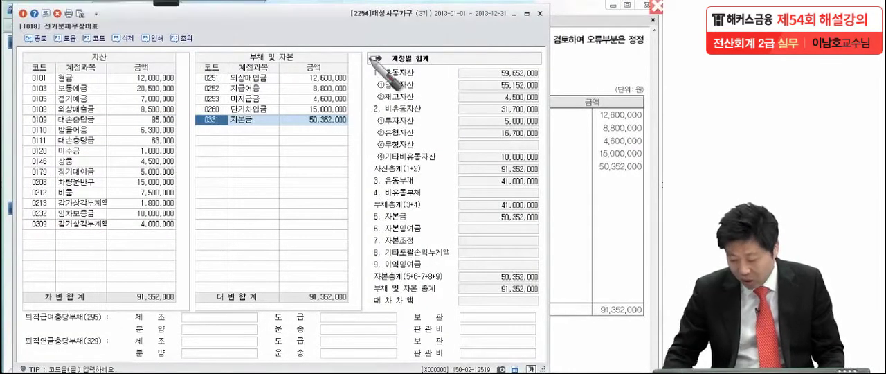
pyautogui.moveTo(529, 290)
pyautogui.mouseDown()
pyautogui.moveTo(498, 306)
pyautogui.moveTo(546, 314)
pyautogui.mouseUp()
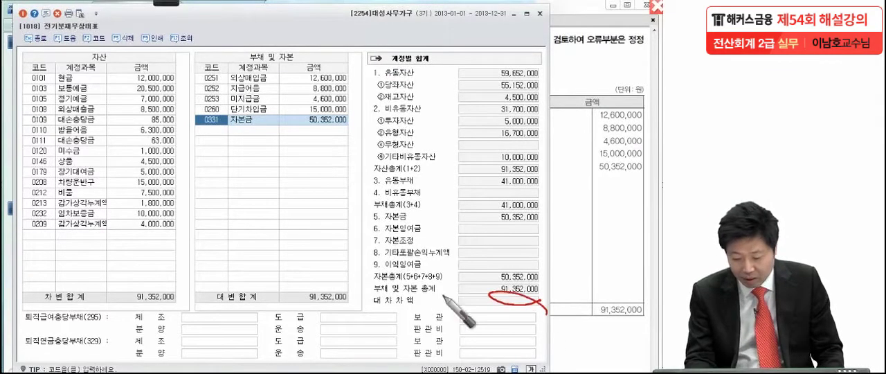
pyautogui.moveTo(182, 302); pyautogui.dragTo(190, 298)
pyautogui.moveTo(333, 298); pyautogui.dragTo(350, 288)
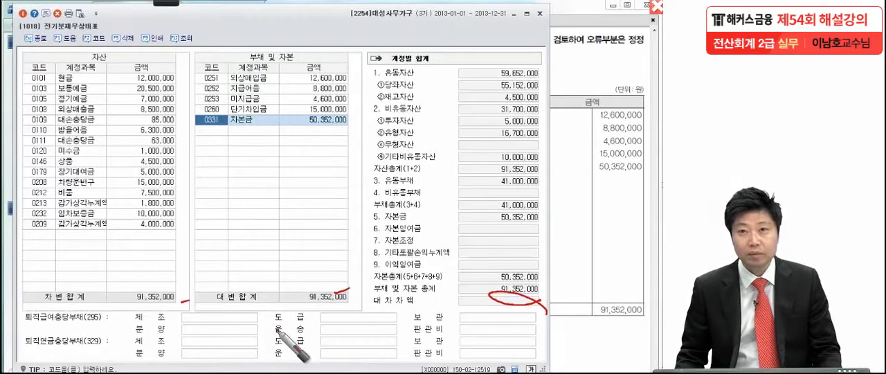
pyautogui.press('Escape')
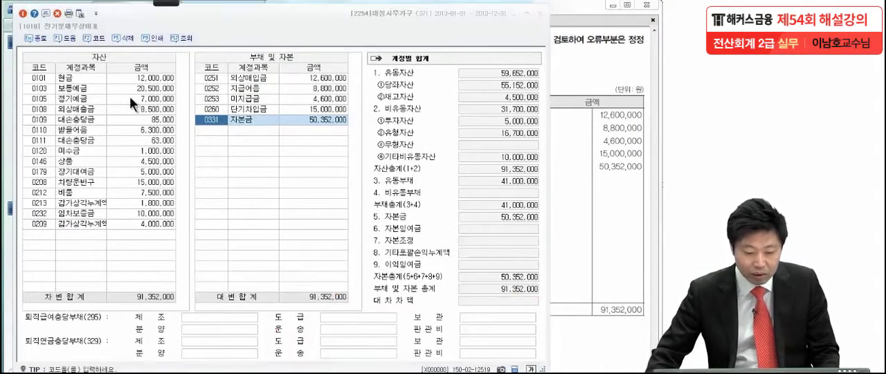
# Close the prior-period balance sheet and show 문제3 in the exam PDF.
pyautogui.click(23, 14)
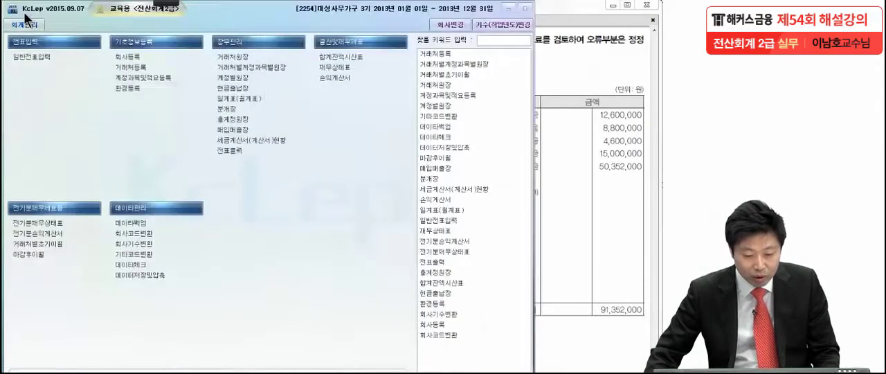
pyautogui.click(579, 175)
pyautogui.scroll(-10, 550, 263)
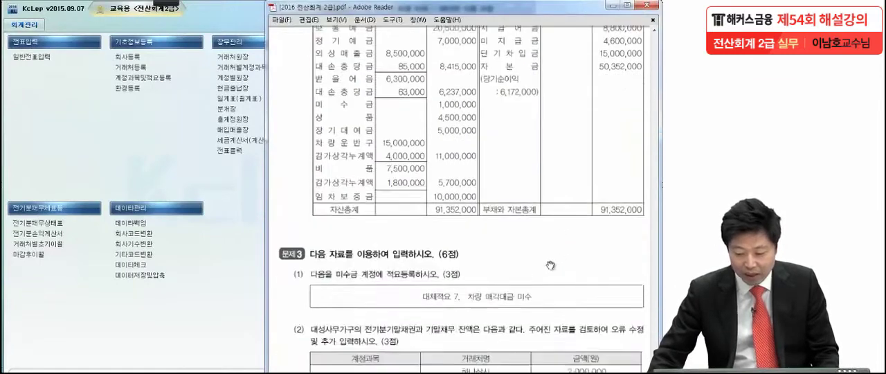
pyautogui.scroll(3, 549, 267)
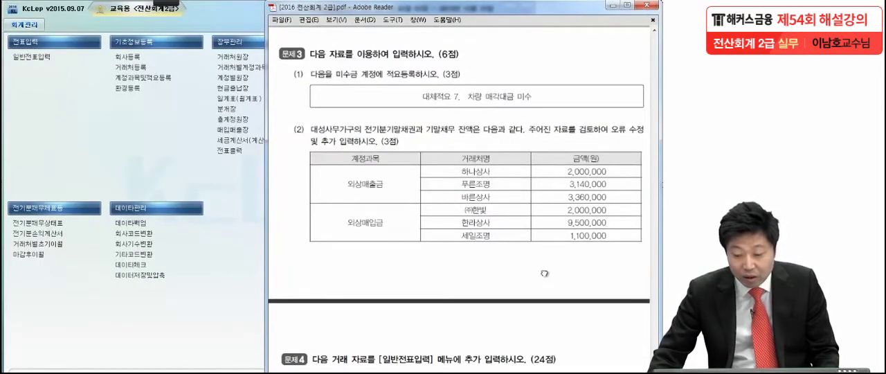
# Open 계정과목및적요등록 and find the 미수금 account (0120) by searching for 미수금.
pyautogui.scroll(-2, 543, 242)
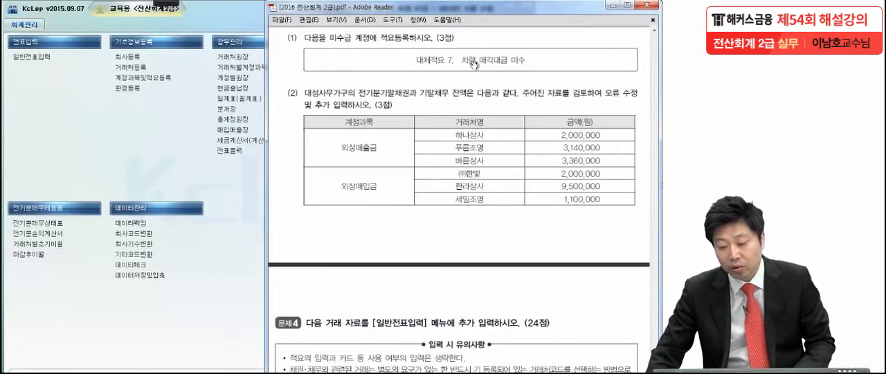
pyautogui.click(141, 77)
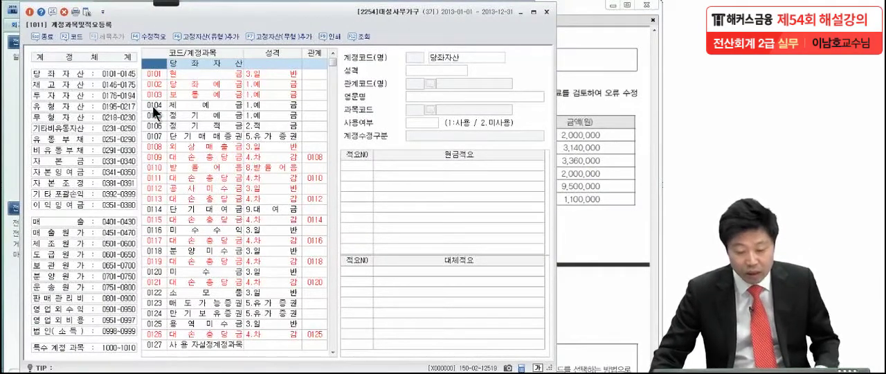
pyautogui.hotkey('ctrl', 'f')
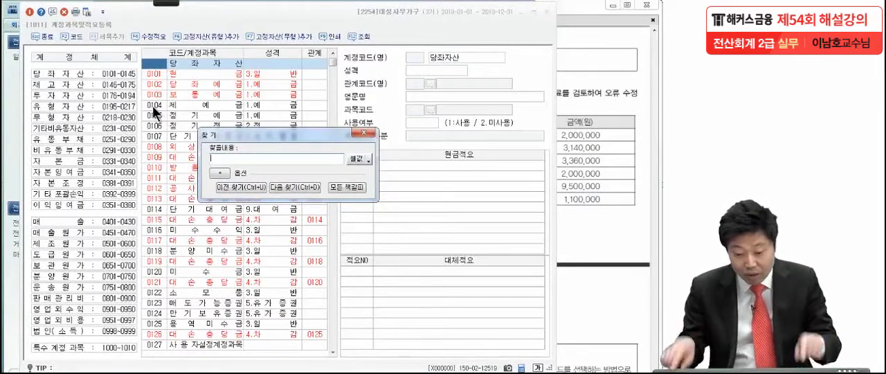
pyautogui.write('미')
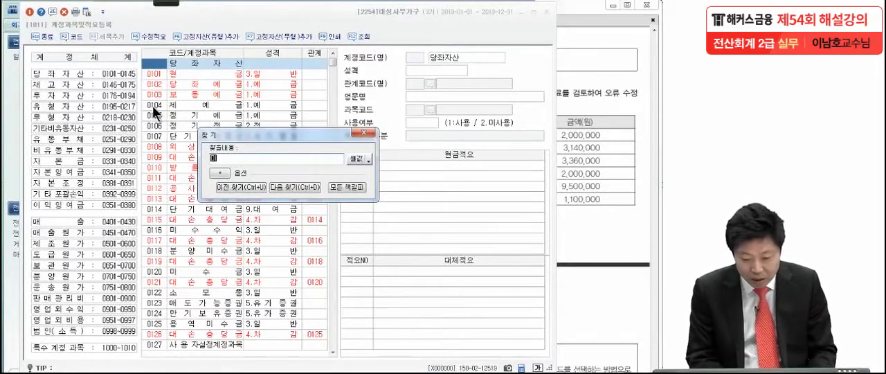
pyautogui.write('수금')
pyautogui.press('Return')
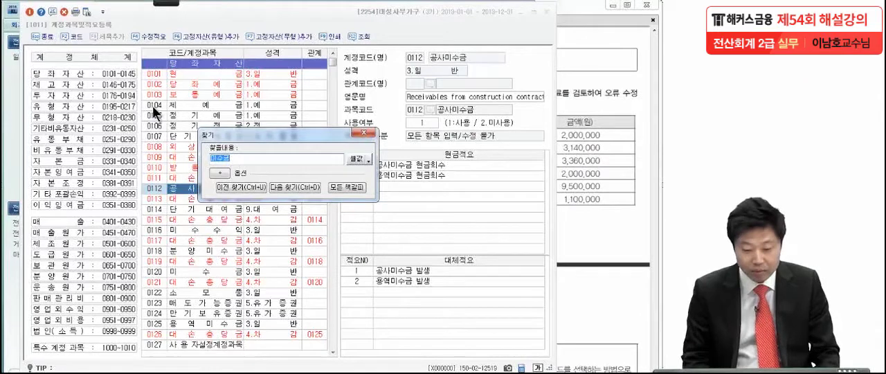
pyautogui.moveTo(303, 133); pyautogui.dragTo(421, 133)
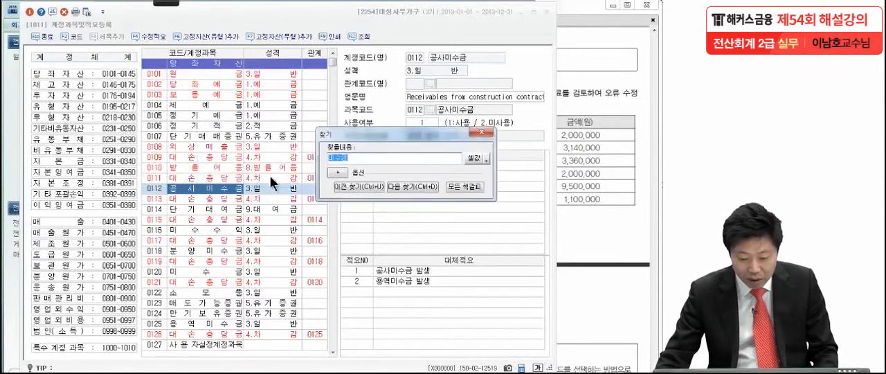
pyautogui.press('Return')
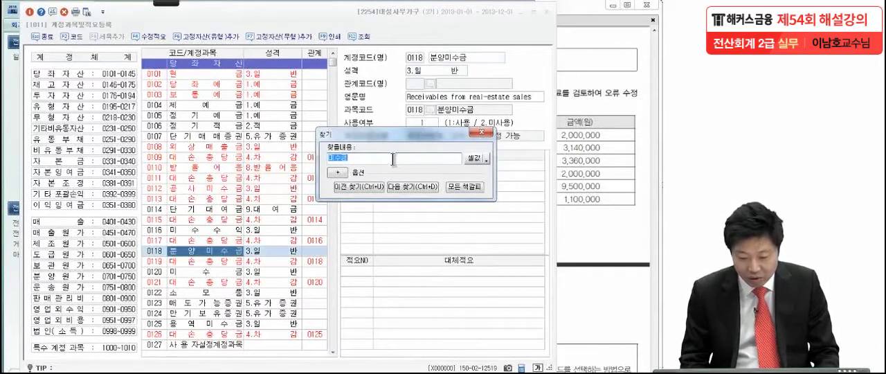
pyautogui.press('Return')
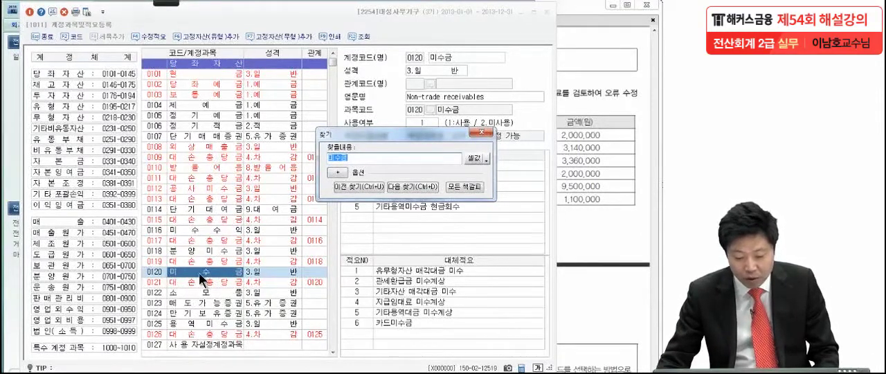
pyautogui.click(482, 132)
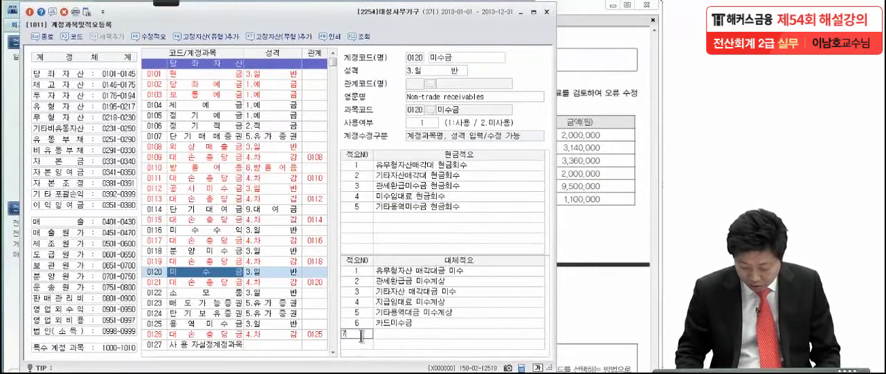
# Register 대체적요 no. 7 of the 미수금 account as 차량 매각대금 미수 and close the account registration window.
pyautogui.press('Return')
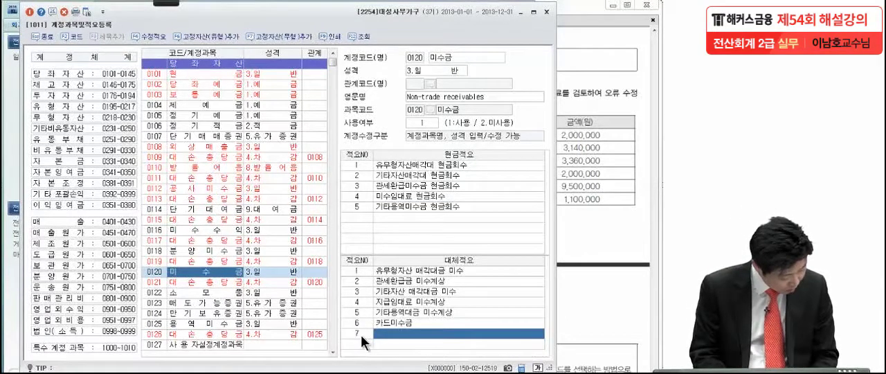
pyautogui.write('차량 매각대금')
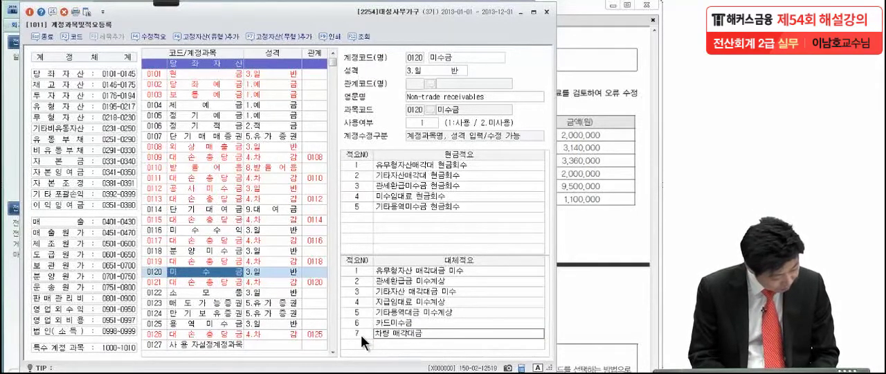
pyautogui.write(' 미수')
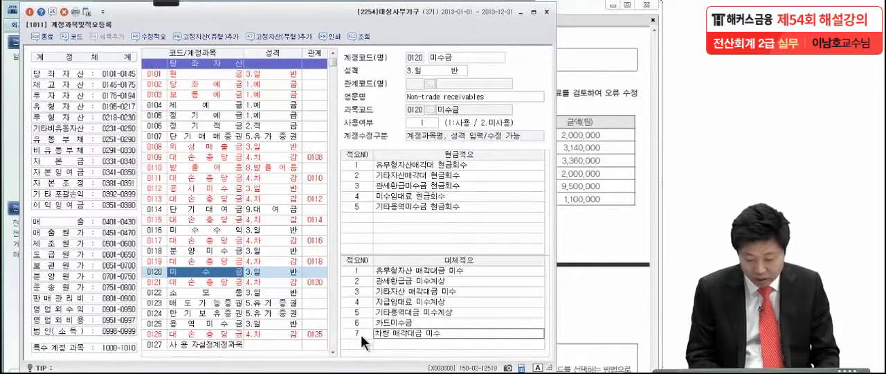
pyautogui.press('Return')
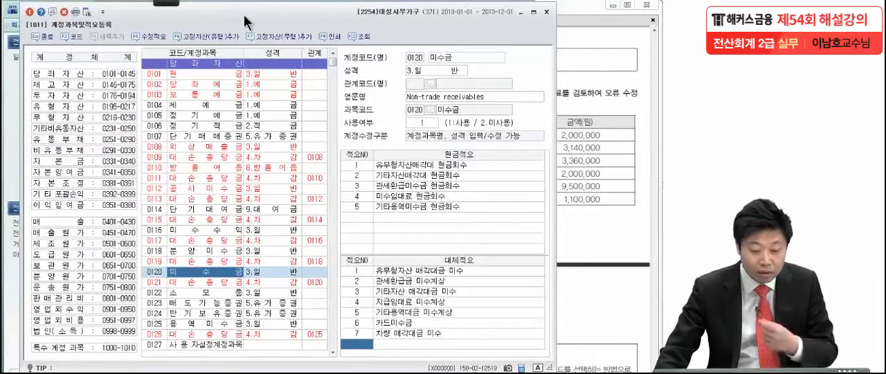
pyautogui.click(31, 13)
# Show 문제3 (2) in the PDF, mark 외상매출금 and 외상매입금 with the pen, circle the balance table, and clear the annotations.
pyautogui.click(589, 139)
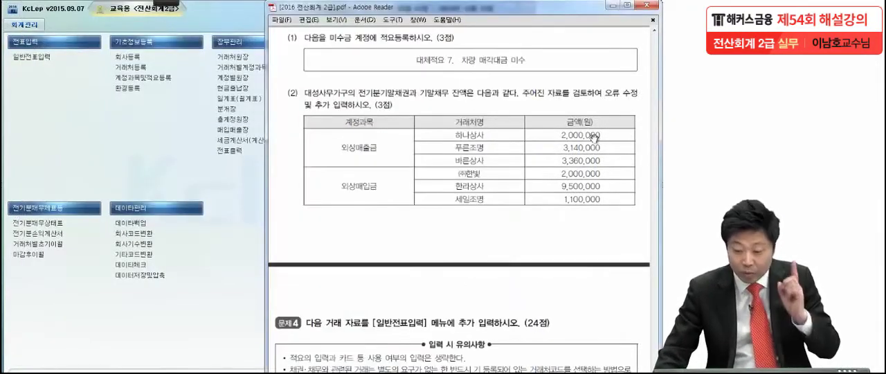
pyautogui.scroll(-3, 585, 208)
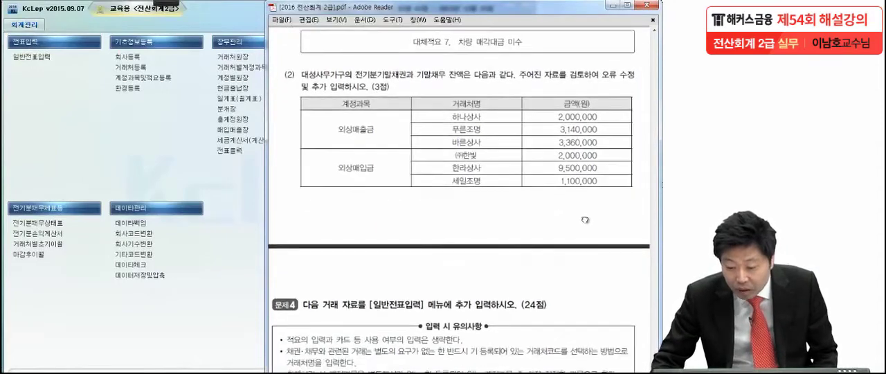
pyautogui.scroll(-1, 583, 195)
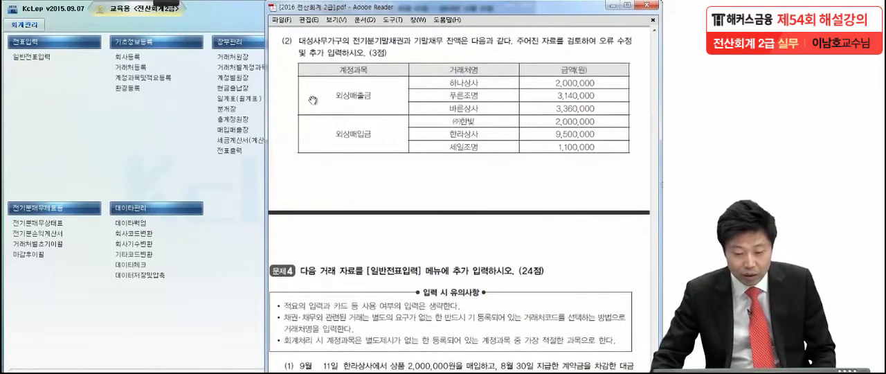
pyautogui.moveTo(176, 3)
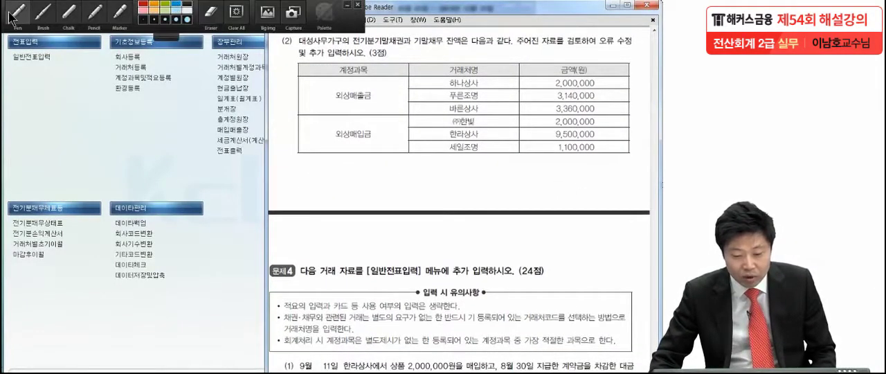
pyautogui.click(13, 14)
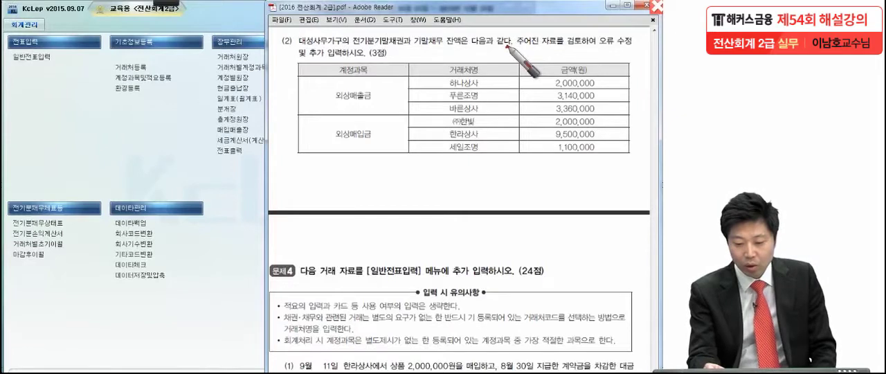
pyautogui.click(398, 55)
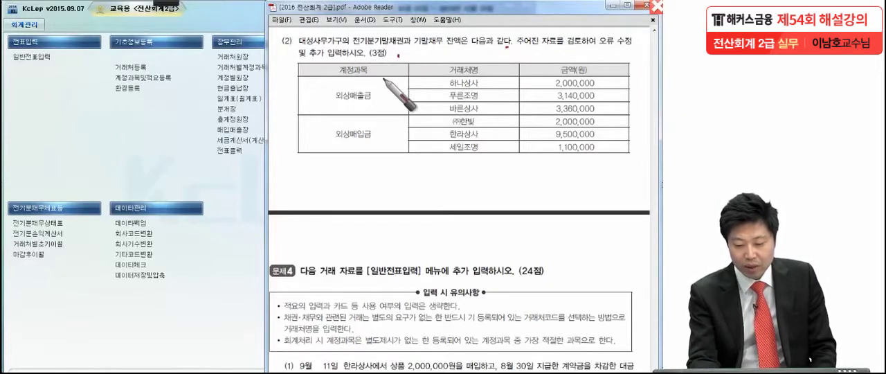
pyautogui.moveTo(384, 105); pyautogui.dragTo(388, 102)
pyautogui.click(382, 147)
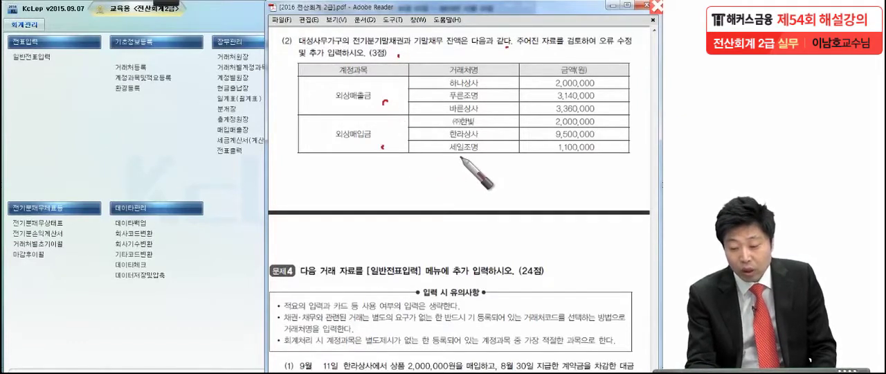
pyautogui.moveTo(557, 183)
pyautogui.mouseDown()
pyautogui.moveTo(307, 170)
pyautogui.moveTo(622, 73)
pyautogui.moveTo(511, 194)
pyautogui.mouseUp()
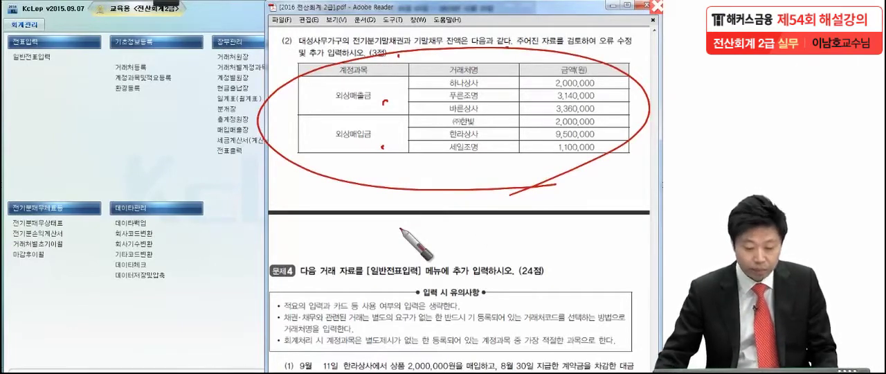
pyautogui.press('Escape')
# Open 거래처별초기이월 and check the 외상매출금 balances of 하나상사 and 푸른조명 against the exam table.
pyautogui.click(51, 242)
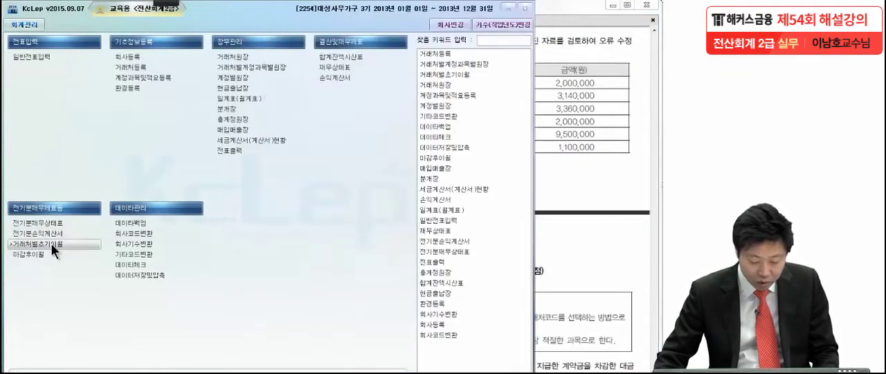
pyautogui.click(50, 243)
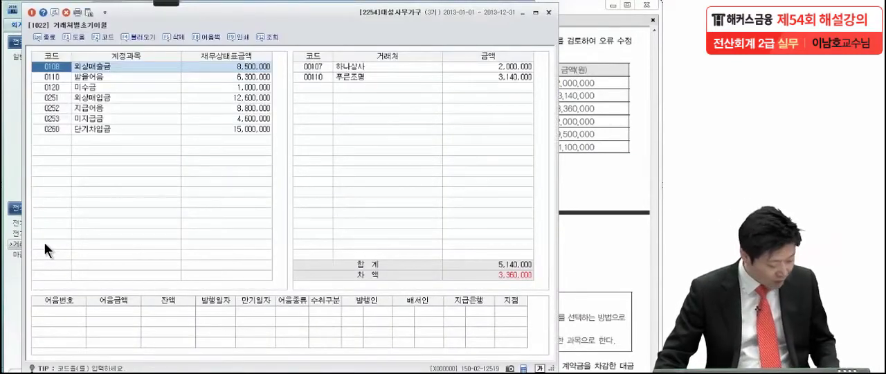
pyautogui.click(233, 68)
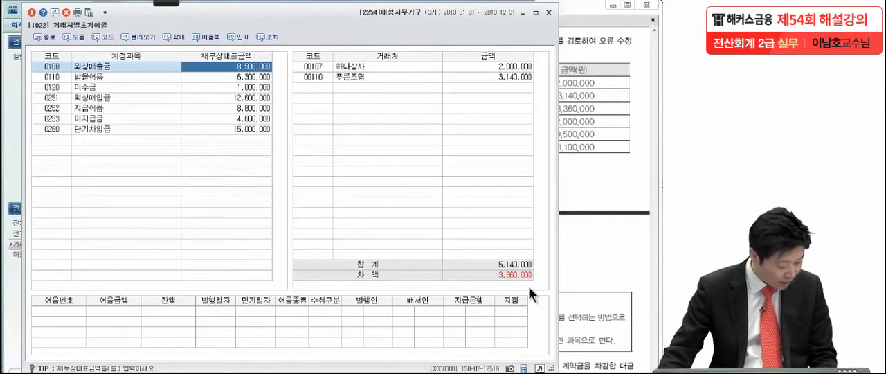
pyautogui.click(488, 65)
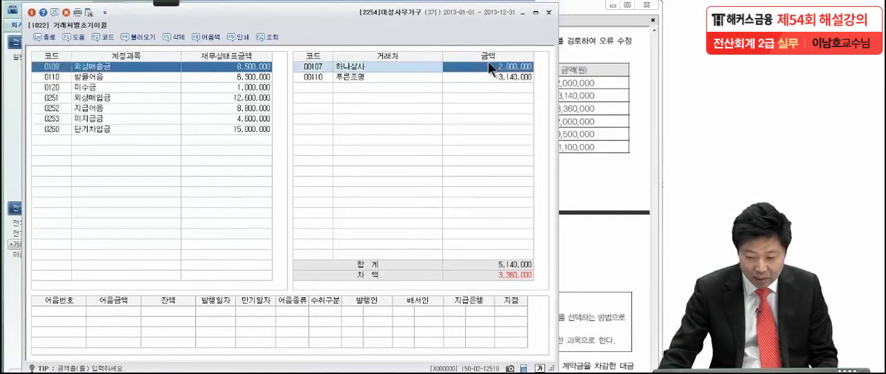
pyautogui.click(480, 74)
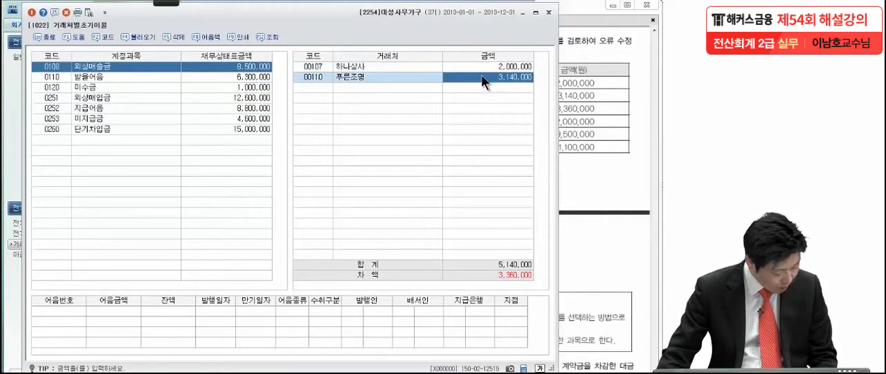
# Add 바른상사 (00112) to the 외상매출금 customer balances with an amount of 3,360,000.
pyautogui.click(332, 88)
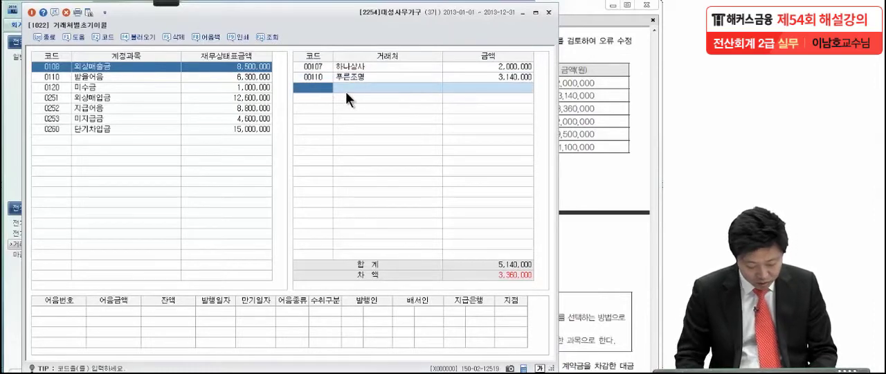
pyautogui.press('F2')
pyautogui.write('바른')
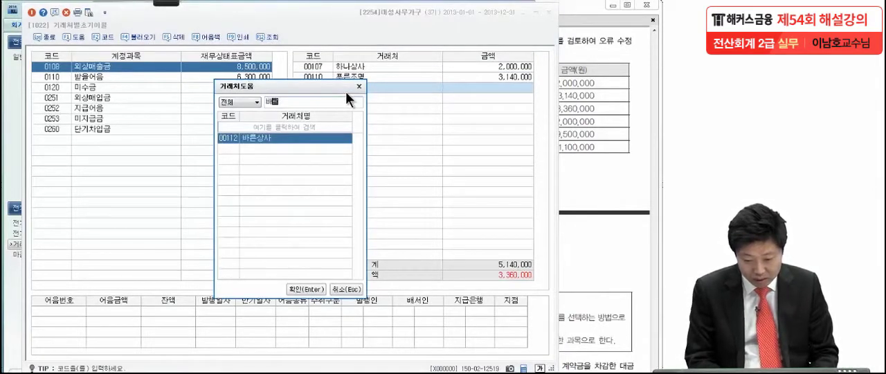
pyautogui.press('Return')
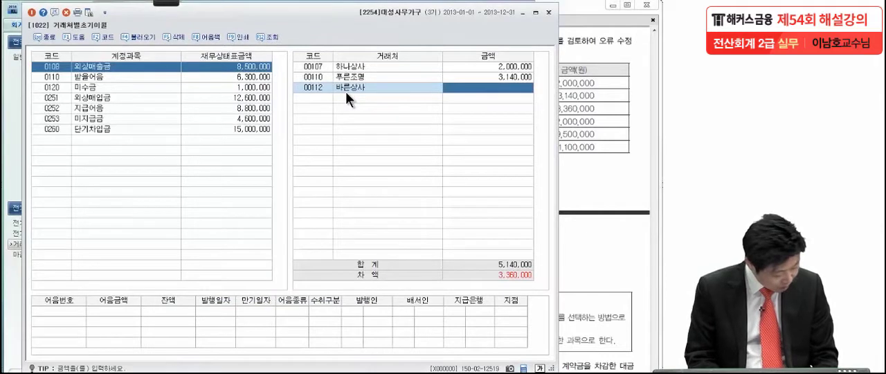
pyautogui.write('3,360')
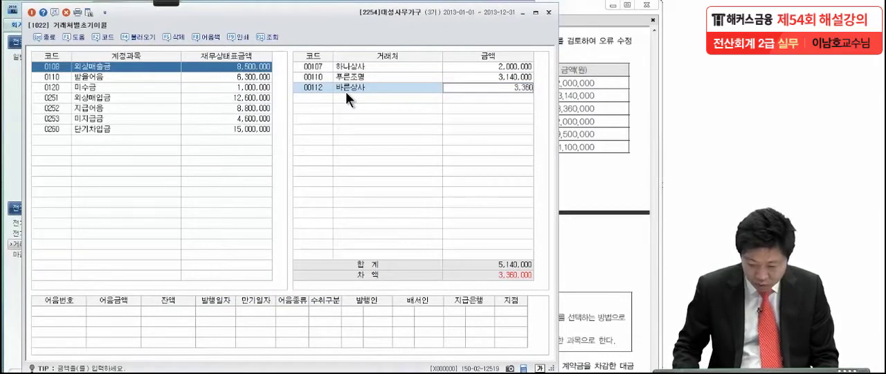
pyautogui.write(',000')
pyautogui.press('Return')
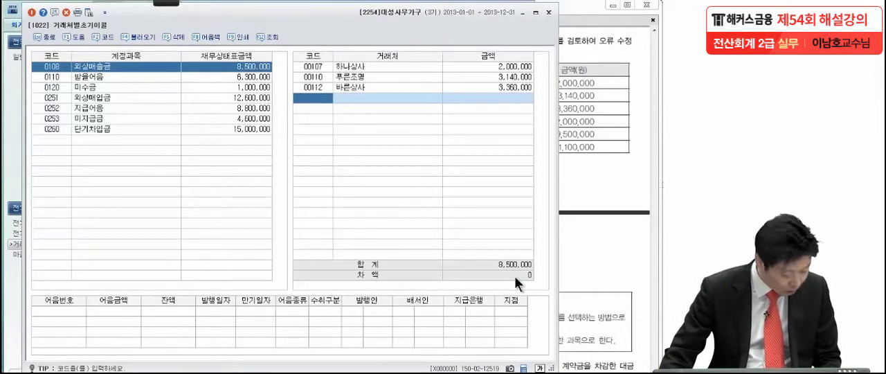
# Check the 외상매입금 supplier balances and set the amount for 한라상사 to 9,500,000.
pyautogui.click(225, 99)
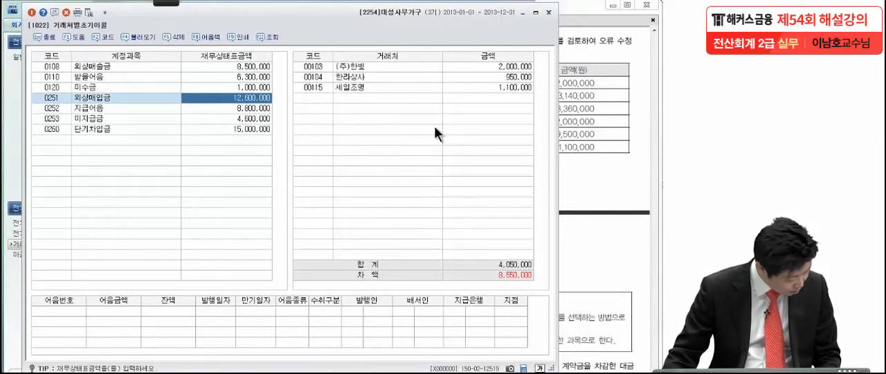
pyautogui.click(479, 66)
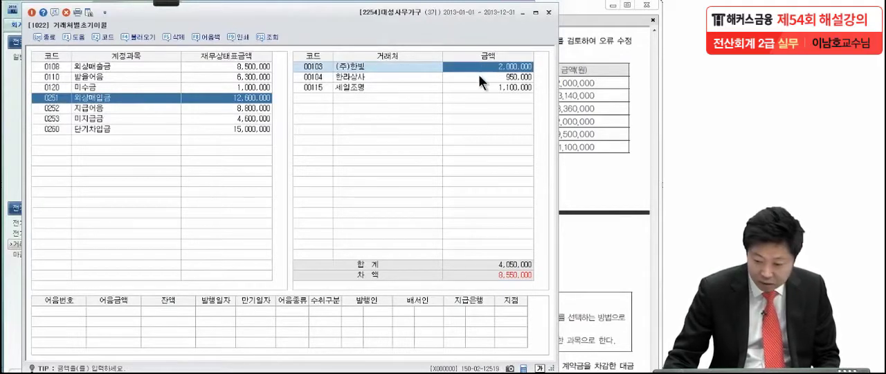
pyautogui.click(479, 76)
pyautogui.write('9')
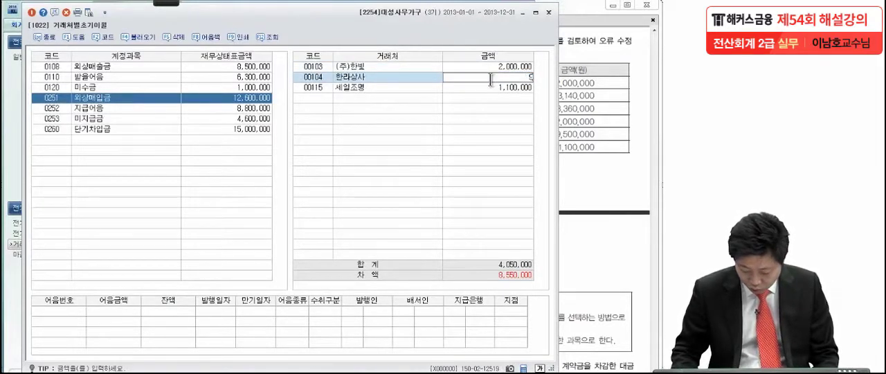
pyautogui.write(',500,000')
pyautogui.press('Return')
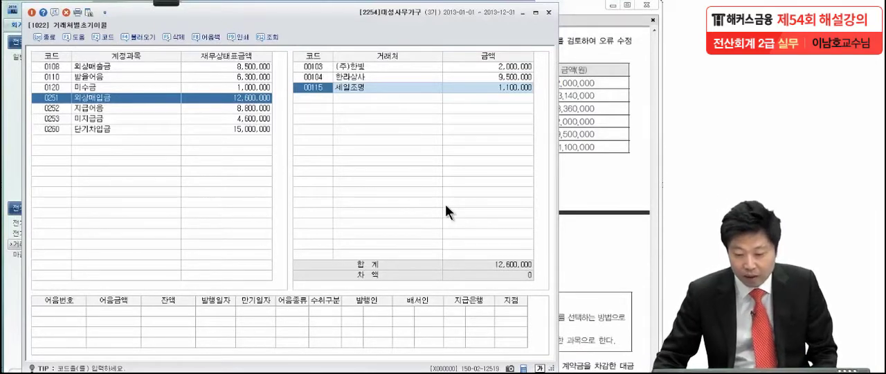
# Close 거래처별초기이월, bring the 문제4 transactions (1) to (8) into view in the PDF, and clear the pen marks.
pyautogui.click(33, 13)
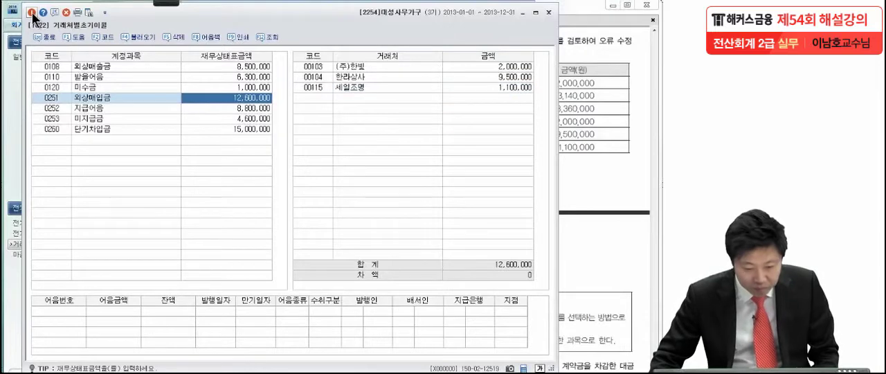
pyautogui.click(32, 13)
pyautogui.click(534, 126)
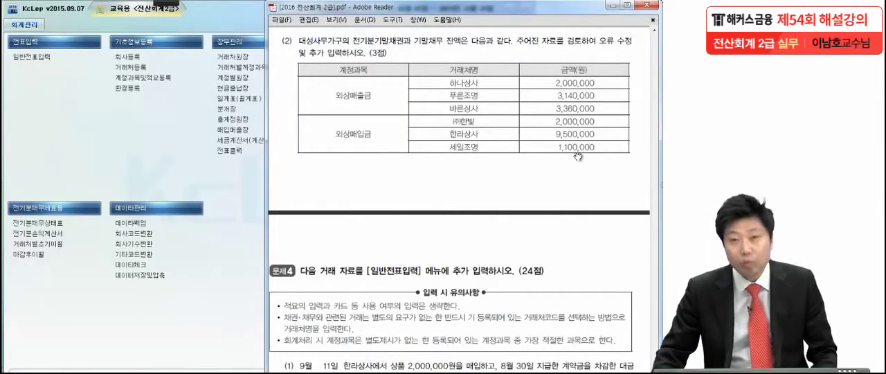
pyautogui.moveTo(562, 344); pyautogui.dragTo(571, 67)
pyautogui.scroll(2, 578, 149)
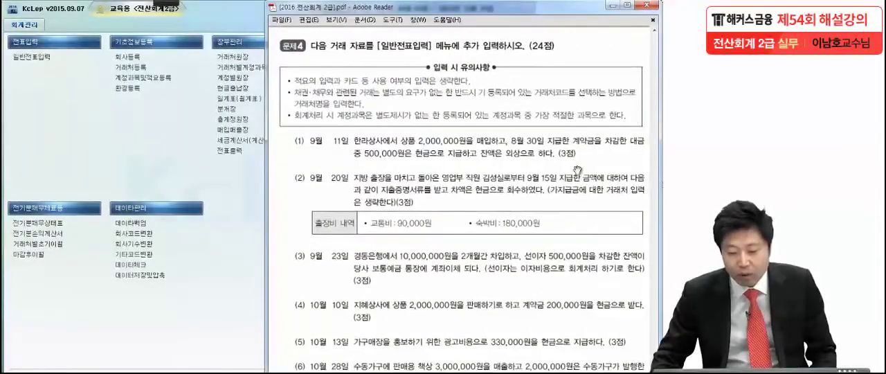
pyautogui.moveTo(586, 231); pyautogui.dragTo(580, 125)
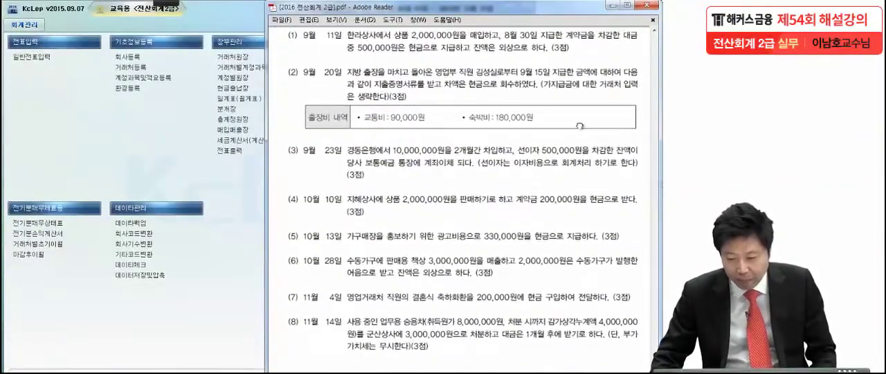
pyautogui.click(243, 156)
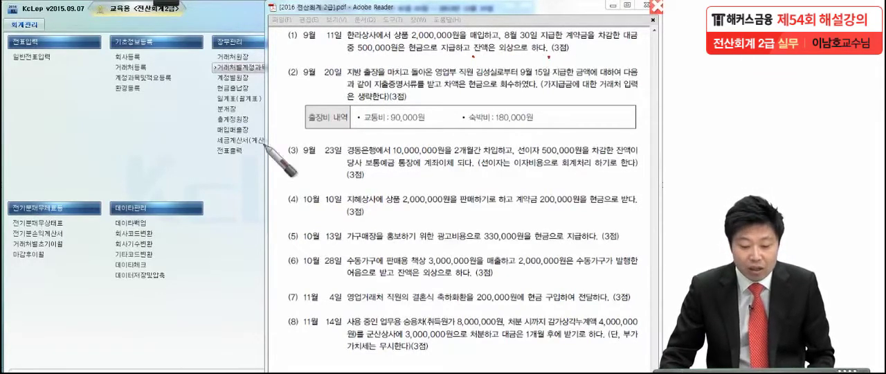
pyautogui.press('Escape')
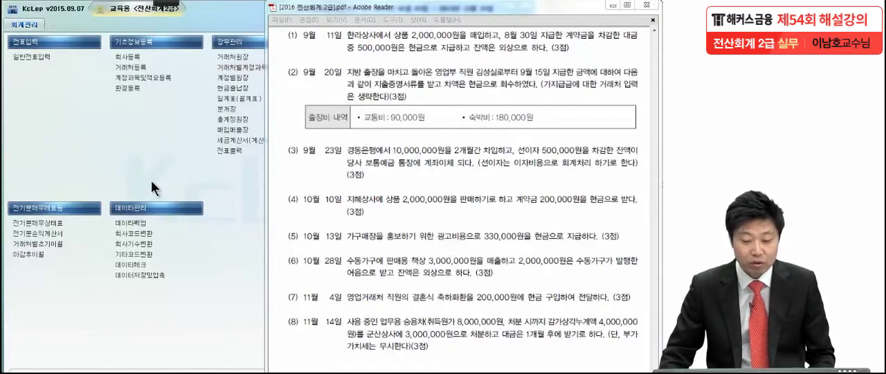
# Open 일반전표입력 and examine the August 30 선급금 voucher paid to 한라상사.
pyautogui.click(33, 54)
pyautogui.click(49, 62)
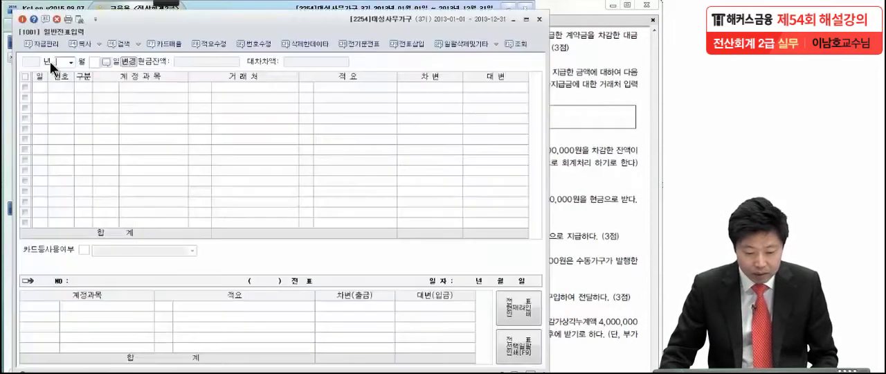
pyautogui.click(70, 63)
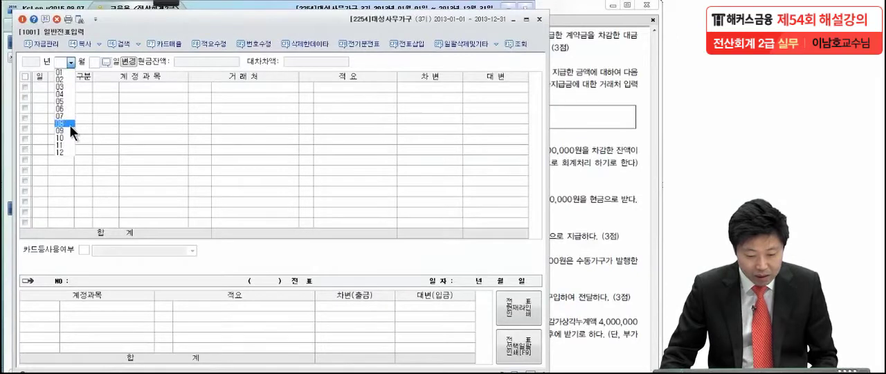
pyautogui.click(69, 124)
pyautogui.write('30')
pyautogui.press('Return')
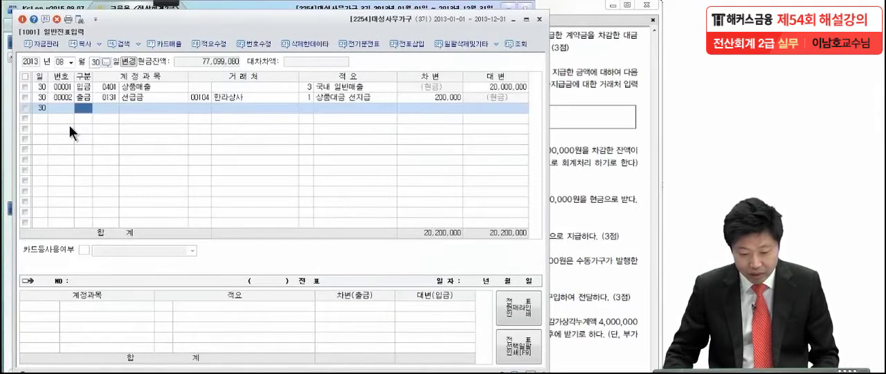
pyautogui.click(135, 96)
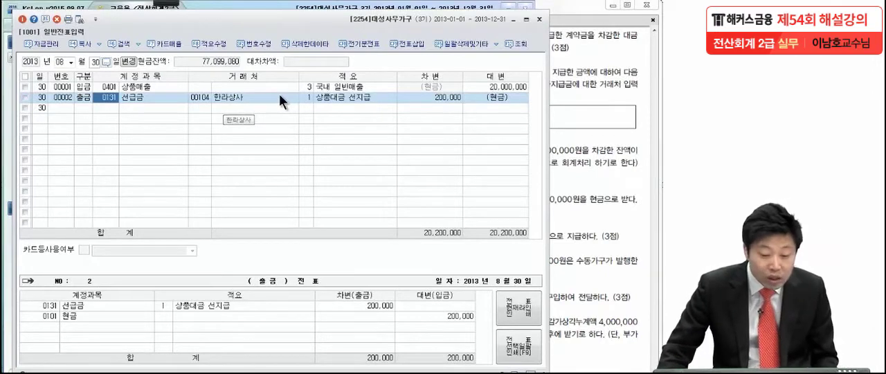
# Set the voucher entry date to September 11.
pyautogui.click(71, 62)
pyautogui.click(73, 131)
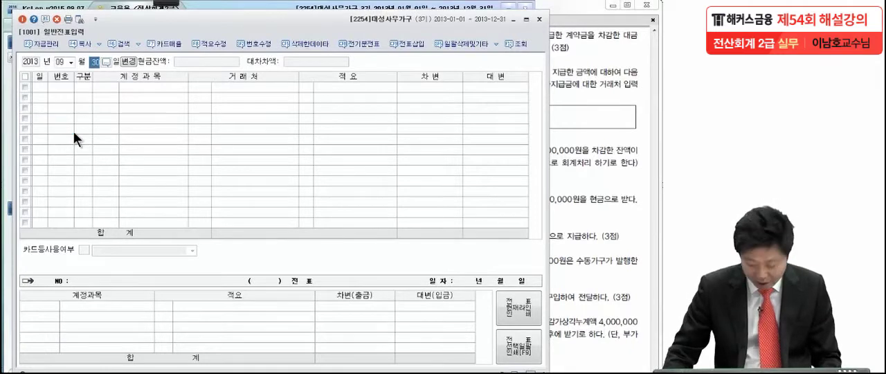
pyautogui.write('11')
pyautogui.press('Return')
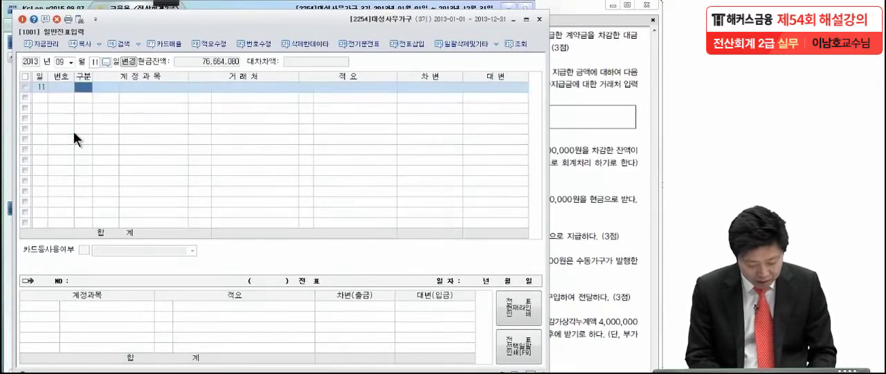
# Enter a 대변 line for 선급금 with 한라상사 as the 거래처 and an amount of 200,000.
pyautogui.write('4')
pyautogui.press('Return')
pyautogui.write('선급금')
pyautogui.press('Return')
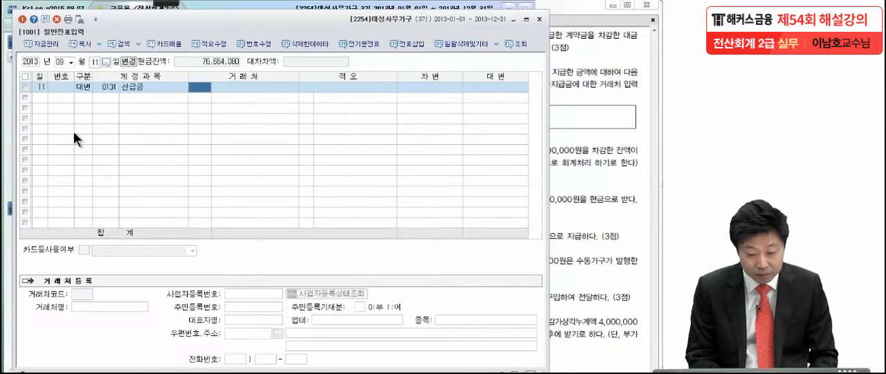
pyautogui.write('한라')
pyautogui.press('Return')
pyautogui.press('Return')
pyautogui.press('Return')
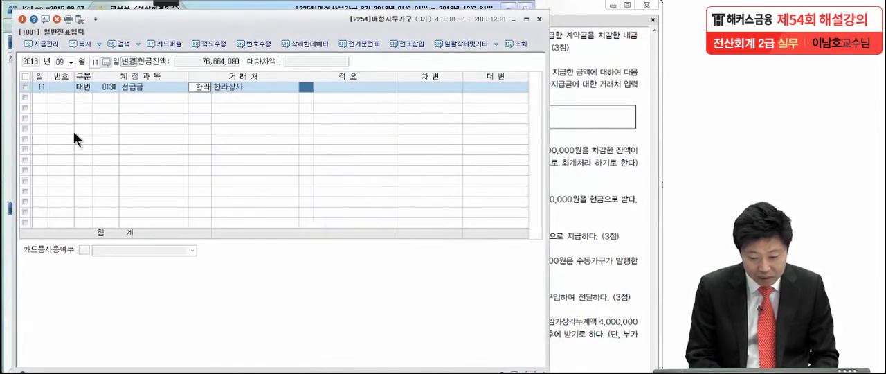
pyautogui.press('Return')
pyautogui.write('2000000')
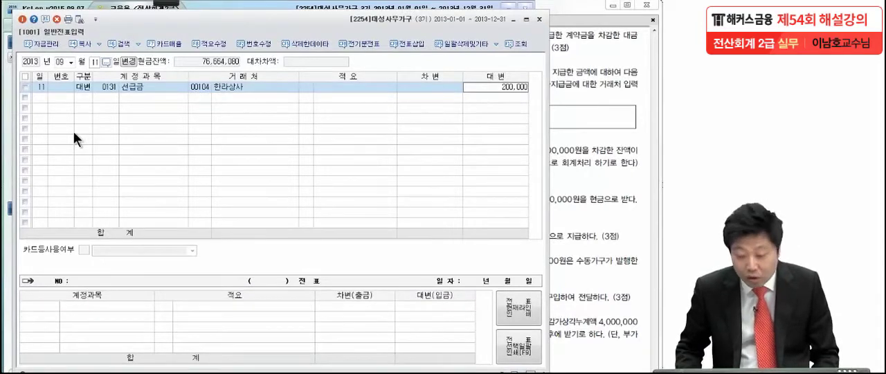
pyautogui.press('Return')
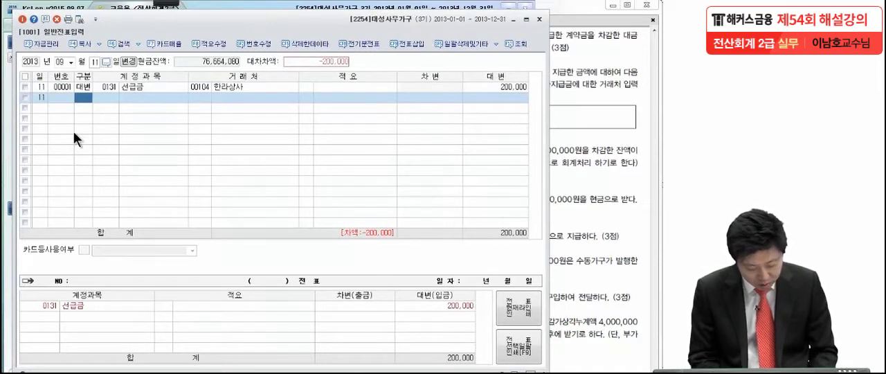
# Add a 대변 line for 현금 with an amount of 500,000.
pyautogui.write('4')
pyautogui.press('Return')
pyautogui.write('101')
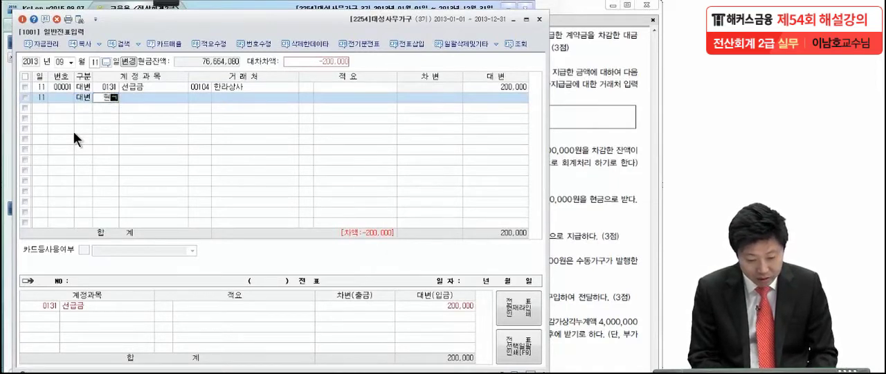
pyautogui.press('Return')
pyautogui.press('Return')
pyautogui.press('Return')
pyautogui.press('Return')
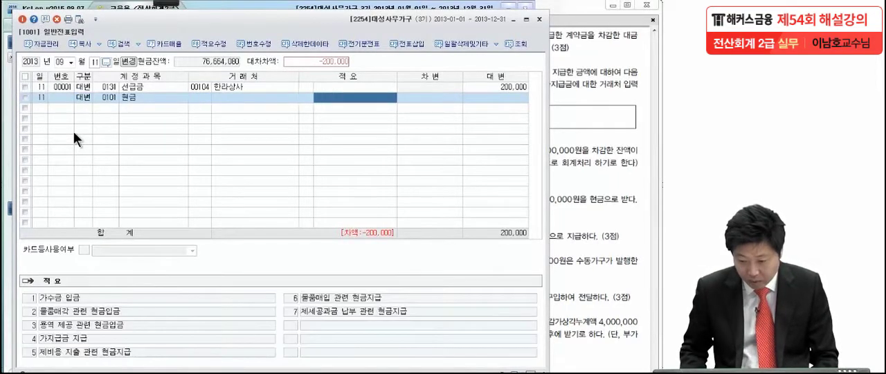
pyautogui.write('500000')
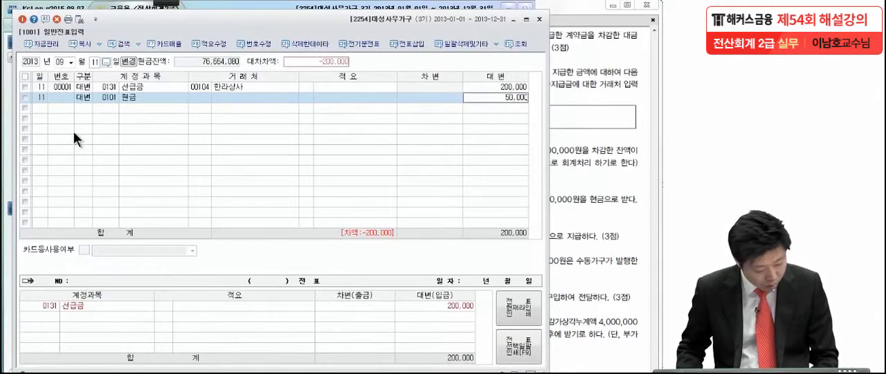
pyautogui.press('Return')
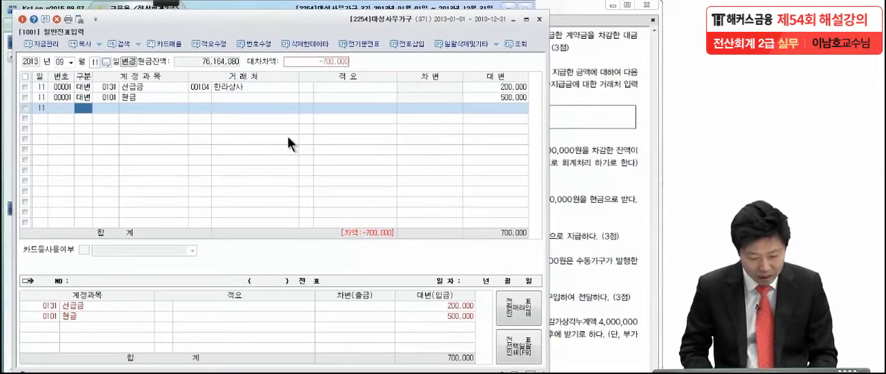
# Add a 대변 line for 외상매입금 (0251) with 한라상사 as the 거래처 and an amount of 1,300,000.
pyautogui.write('4')
pyautogui.press('Return')
pyautogui.write('외상매')
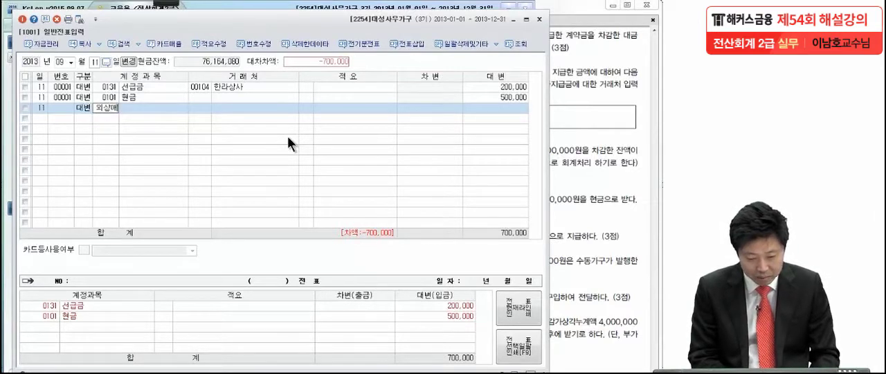
pyautogui.press('Return')
pyautogui.press('Down')
pyautogui.press('Down')
pyautogui.press('Down')
pyautogui.press('Down')
pyautogui.press('Down')
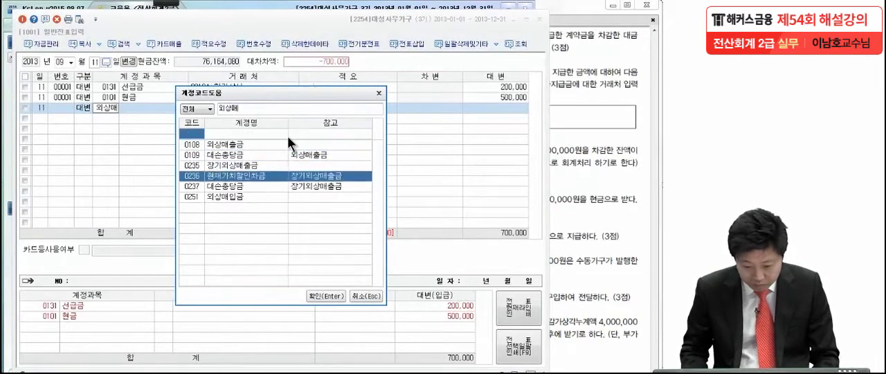
pyautogui.press('Return')
pyautogui.write('한라')
pyautogui.press('Return')
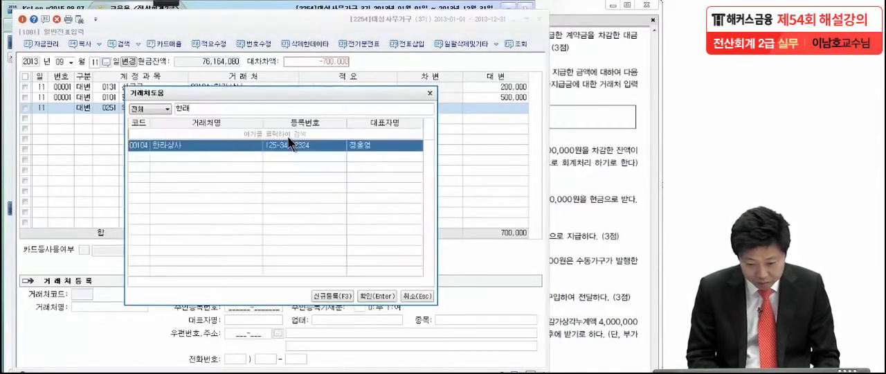
pyautogui.press('Return')
pyautogui.press('Return')
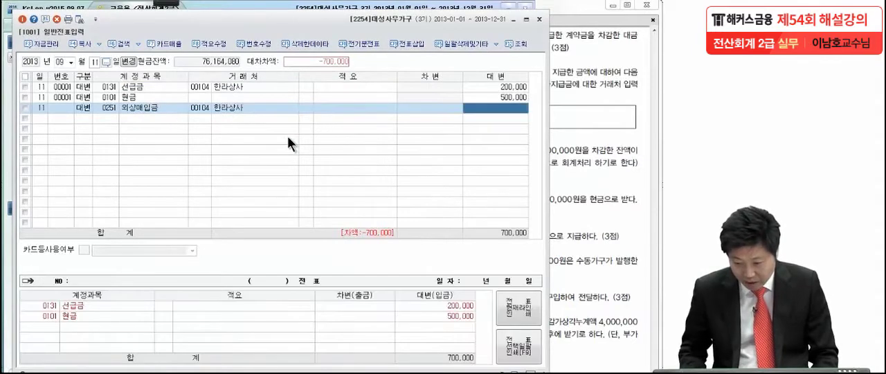
pyautogui.write('1300000')
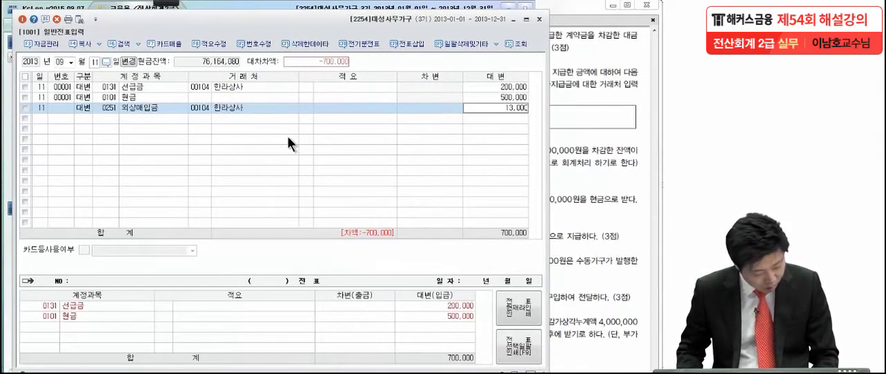
pyautogui.press('Return')
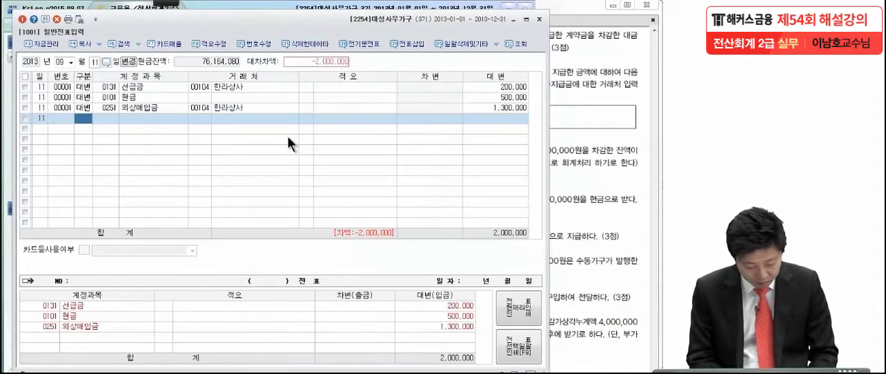
# Complete the September 11 voucher with a 차변 line for 상품 (0146) of 2,000,000.
pyautogui.write('3')
pyautogui.press('Return')
pyautogui.write('146')
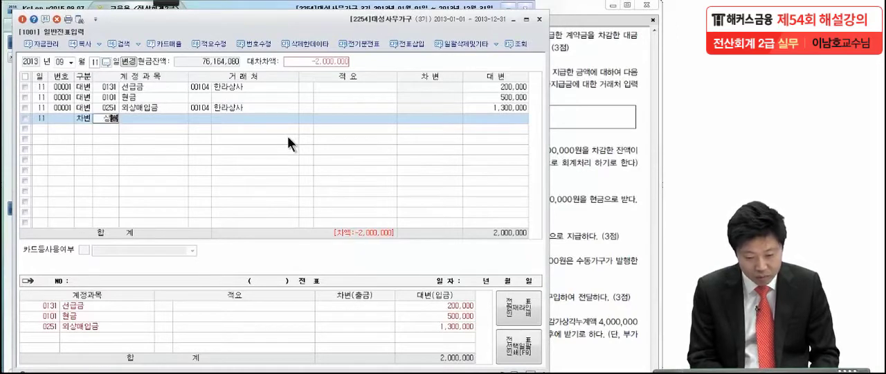
pyautogui.press('Return')
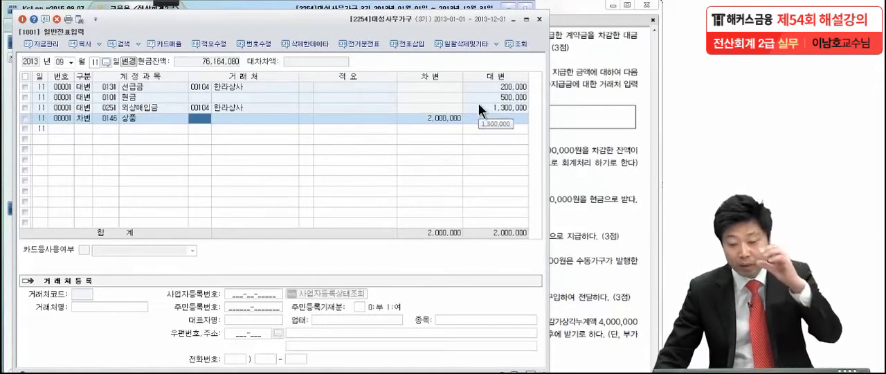
pyautogui.click(456, 119)
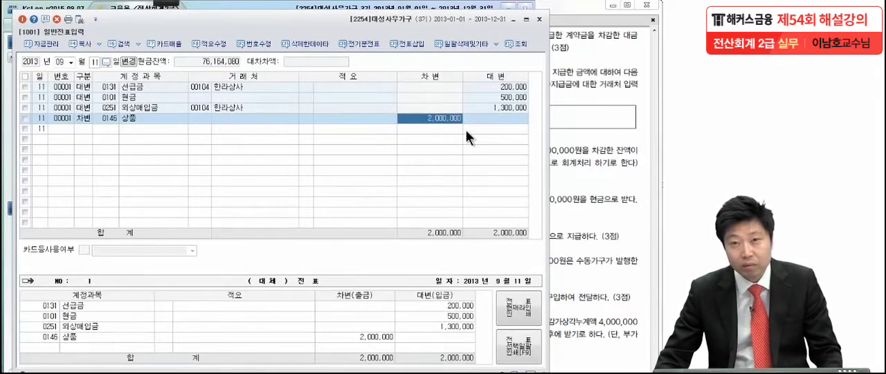
# Show 문제4 (2) in the PDF and circle the 9월 15일 payment date with the pen.
pyautogui.click(590, 149)
pyautogui.moveTo(557, 242); pyautogui.dragTo(556, 213)
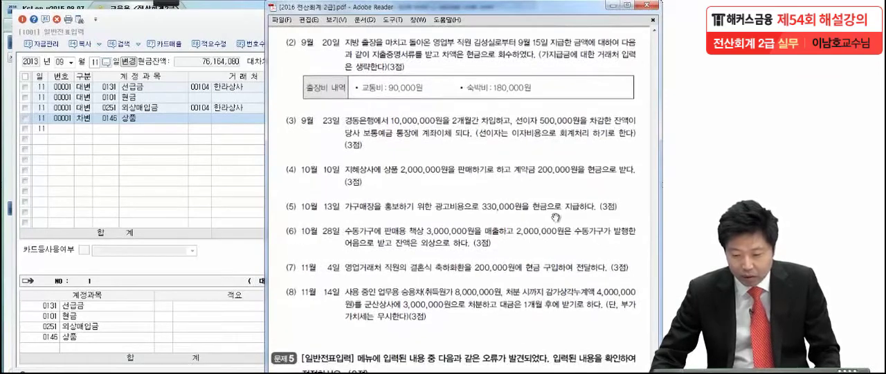
pyautogui.click(199, 118)
pyautogui.click(157, 5)
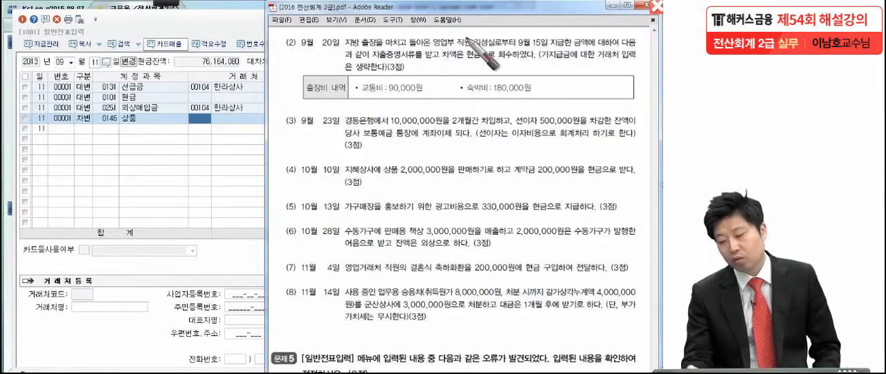
pyautogui.moveTo(553, 33)
pyautogui.mouseDown()
pyautogui.moveTo(546, 52)
pyautogui.moveTo(512, 38)
pyautogui.moveTo(553, 31)
pyautogui.mouseUp()
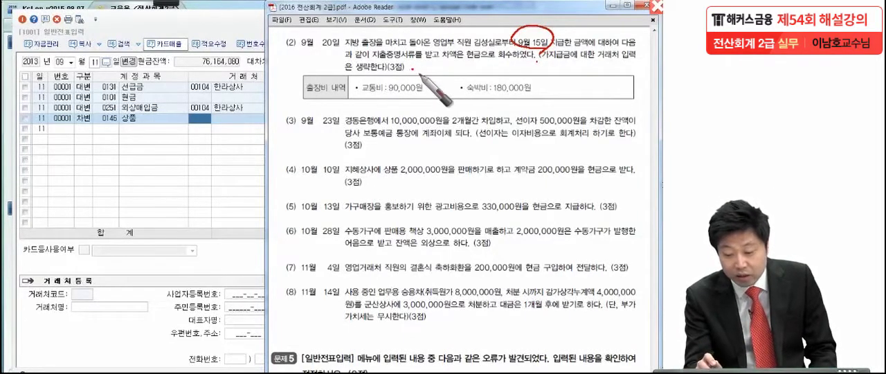
pyautogui.moveTo(507, 21)
pyautogui.mouseDown()
pyautogui.moveTo(513, 33)
pyautogui.moveTo(525, 17)
pyautogui.mouseUp()
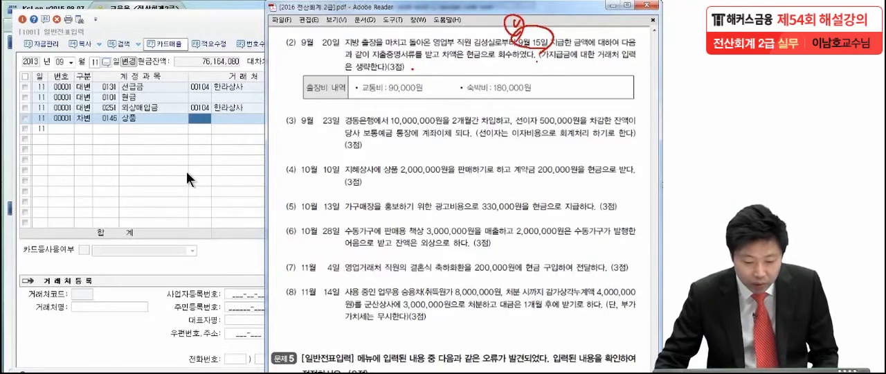
# Open the September 15 vouchers and examine the 가지급금 entry for the business trip advance.
pyautogui.click(95, 61)
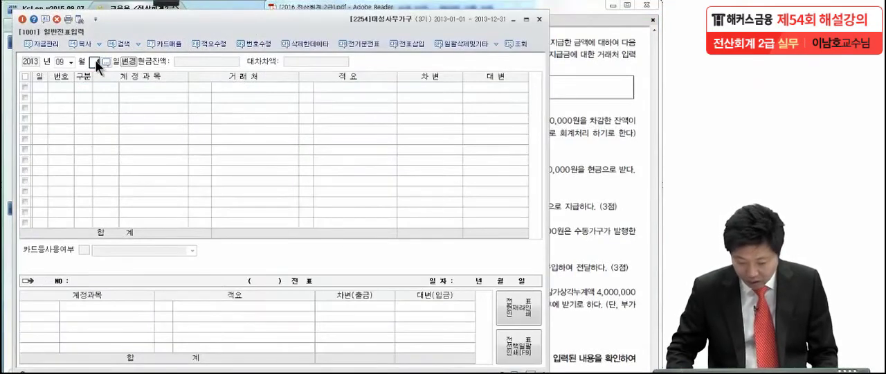
pyautogui.write('5')
pyautogui.press('Return')
pyautogui.click(125, 86)
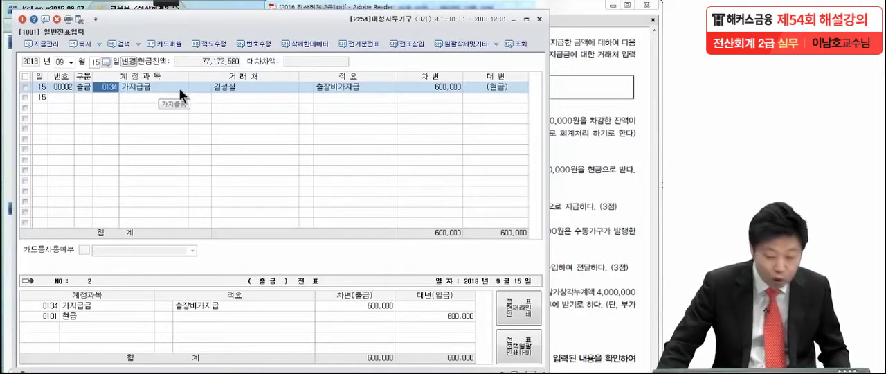
# Open the September 20 vouchers and add a 대변 line for 가지급금 (0134) of 600,000, leaving the 거래처 blank.
pyautogui.click(94, 63)
pyautogui.write('20')
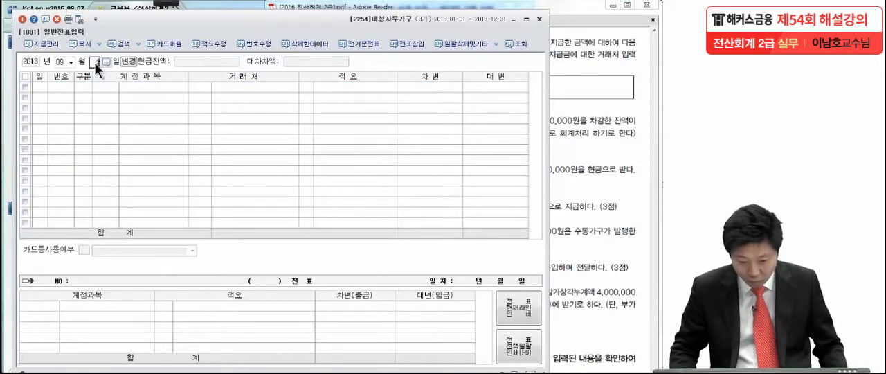
pyautogui.press('Return')
pyautogui.write('4')
pyautogui.press('Return')
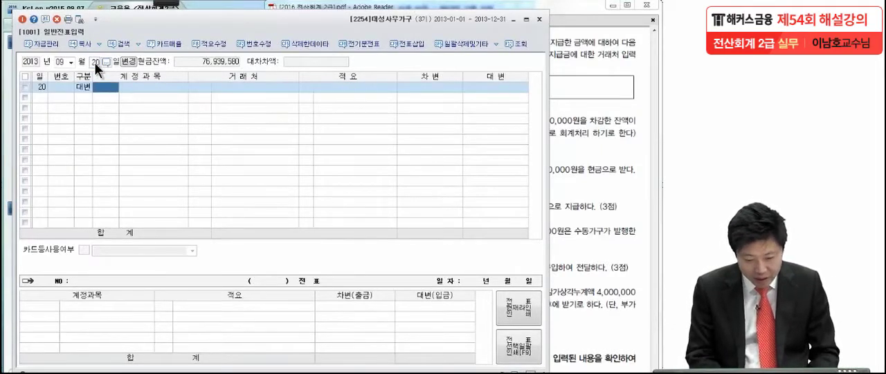
pyautogui.write('가지')
pyautogui.press('Return')
pyautogui.press('Return')
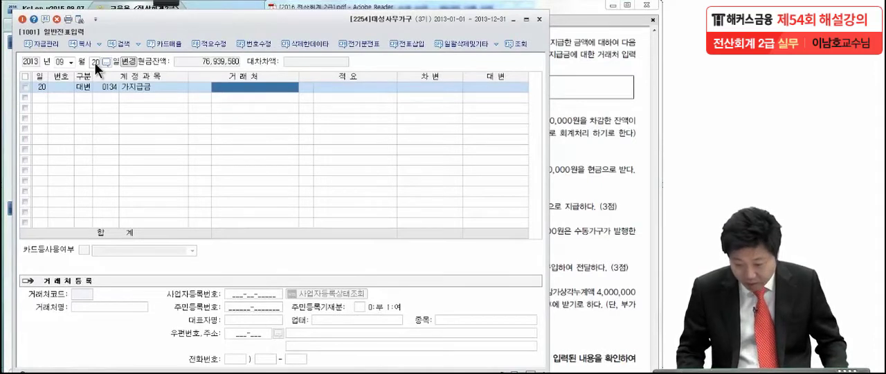
pyautogui.press('Return')
pyautogui.press('Return')
pyautogui.write('600000')
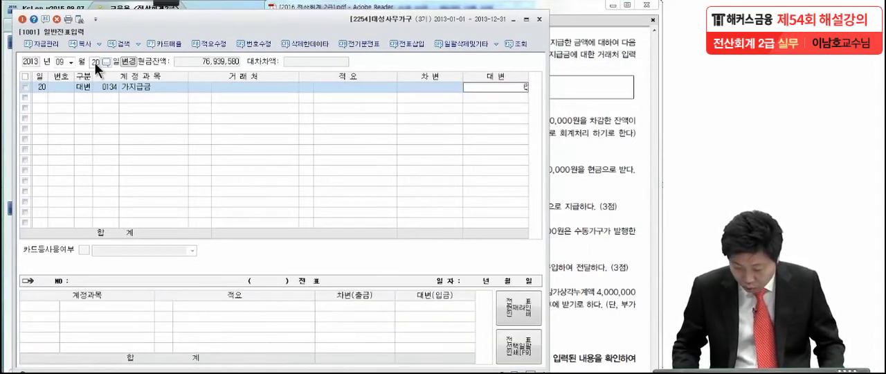
pyautogui.press('Return')
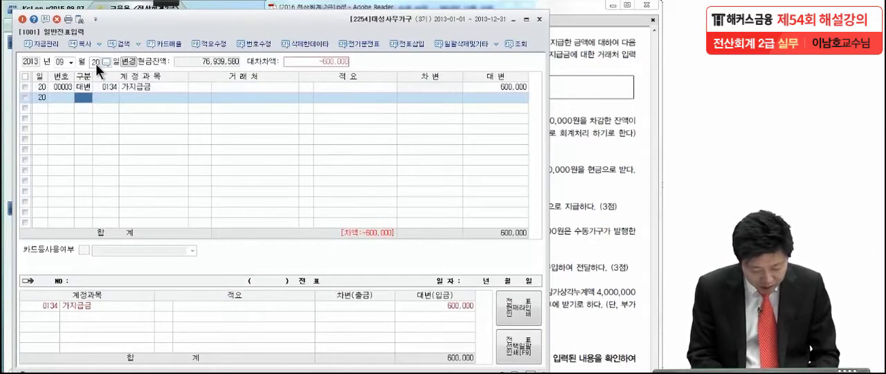
# Add a 차변 line for 여비교통비, choosing the 판매관리비 account 0812.
pyautogui.write('3예비교')
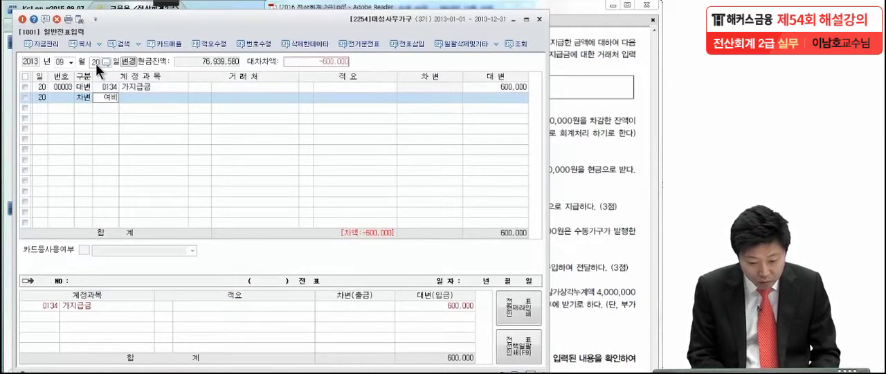
pyautogui.press('Return')
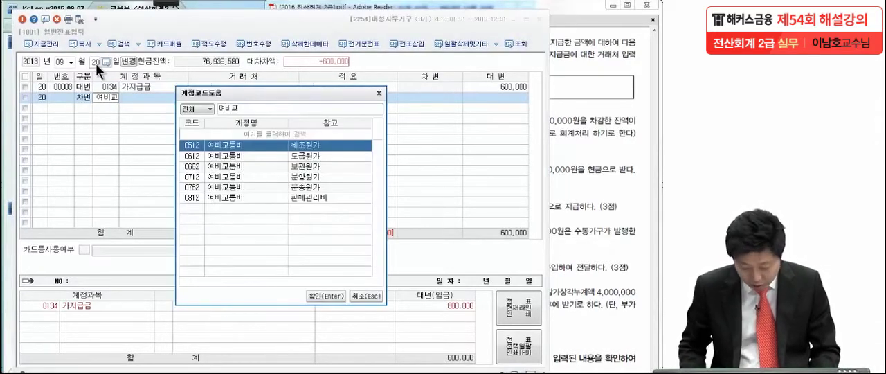
pyautogui.press('Down')
pyautogui.press('Down')
pyautogui.press('Down')
pyautogui.press('Down')
pyautogui.press('Down')
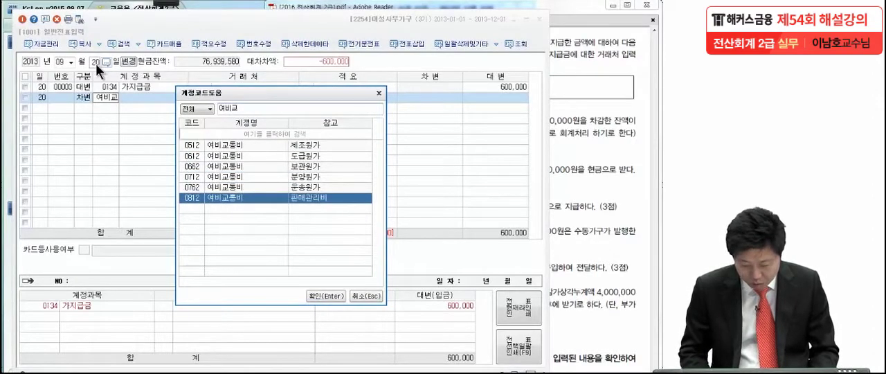
pyautogui.press('Return')
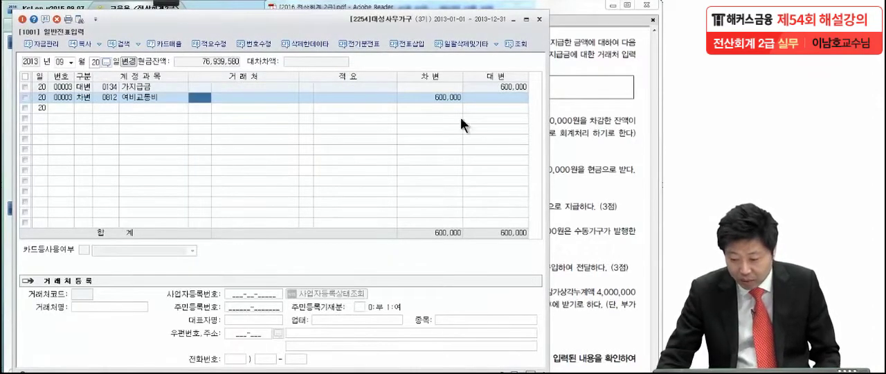
# Check the 출장비 내역 in the PDF and set the 여비교통비 line's 차변 amount to 270,000.
pyautogui.click(567, 131)
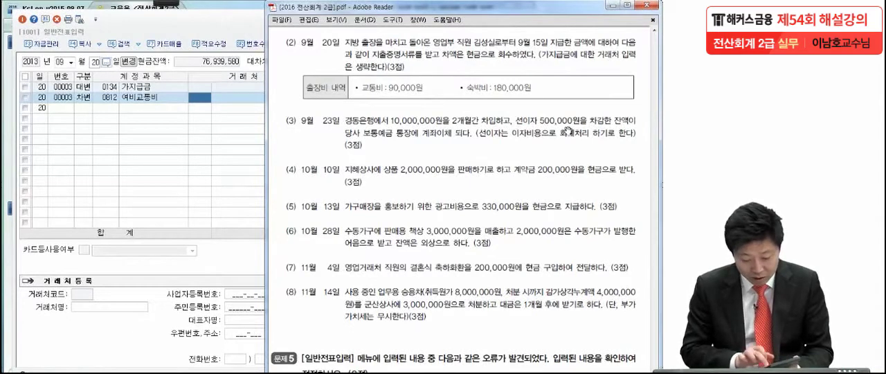
pyautogui.click(250, 147)
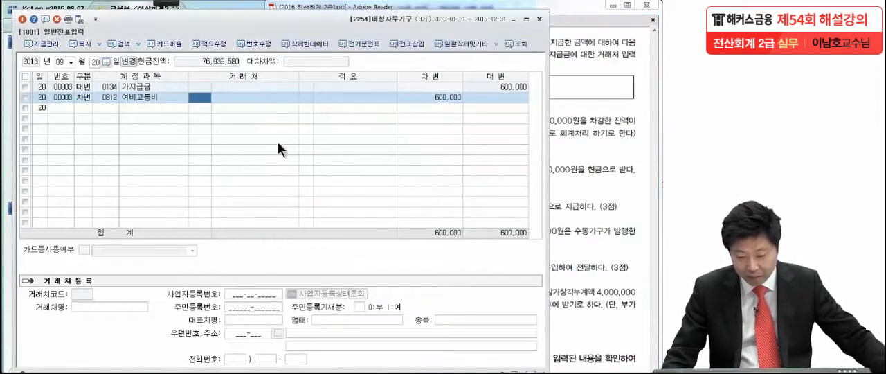
pyautogui.click(441, 97)
pyautogui.write('270')
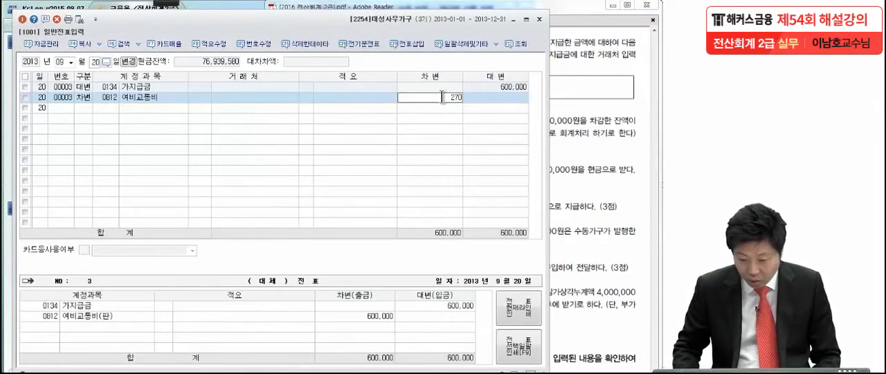
pyautogui.write(',000')
pyautogui.press('Return')
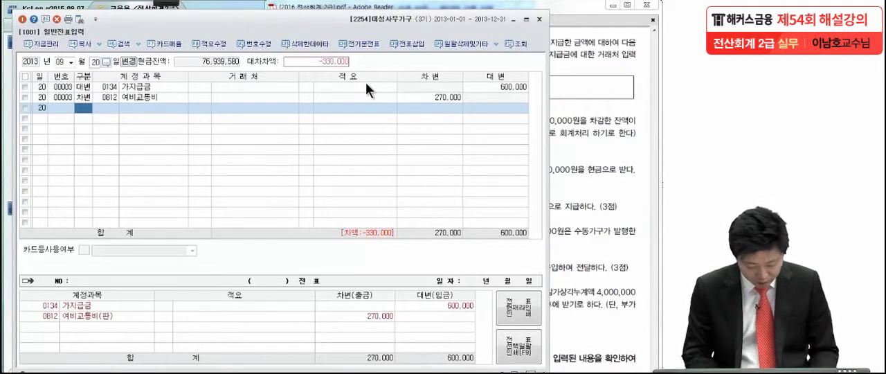
# Complete the September 20 voucher with a 차변 line for 현금 (0101) of 330,000.
pyautogui.write('3')
pyautogui.press('Return')
pyautogui.write('101')
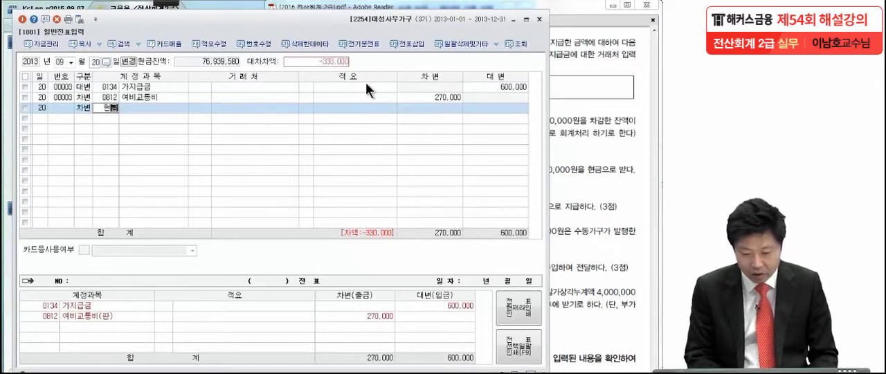
pyautogui.press('Return')
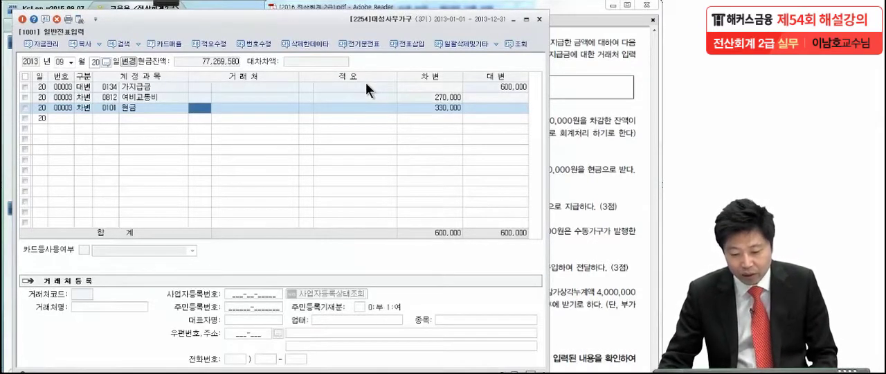
# Show 문제4 (3) in the PDF and underline 선이자 500,000원 and the 선이자 and 이자비용 wording with the pen.
pyautogui.click(606, 113)
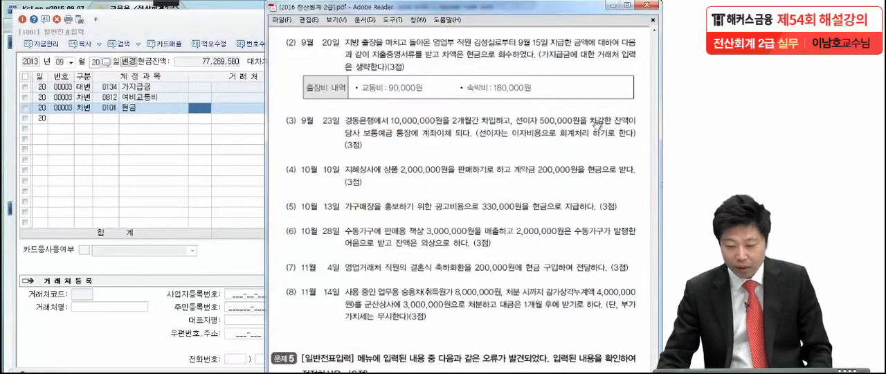
pyautogui.scroll(-3, 516, 264)
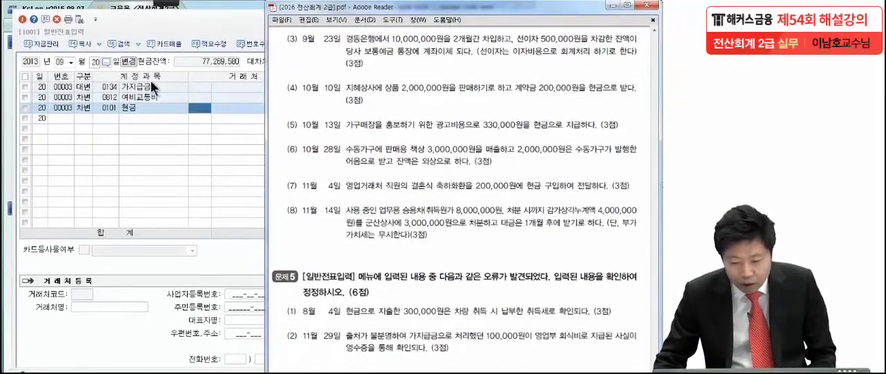
pyautogui.moveTo(170, 8)
pyautogui.click(46, 15)
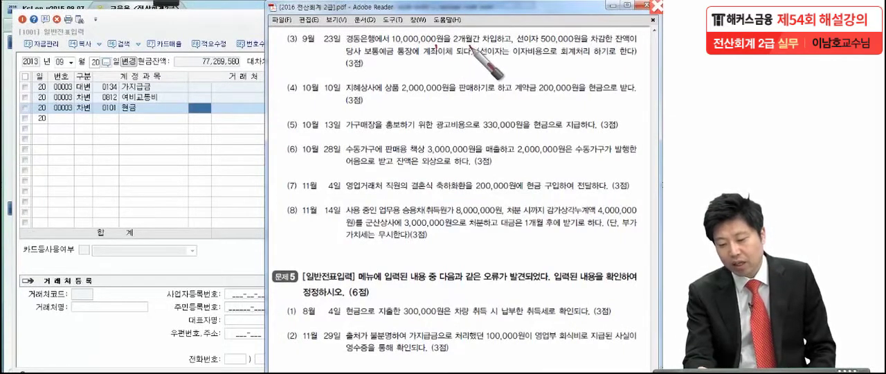
pyautogui.moveTo(585, 46); pyautogui.dragTo(518, 46)
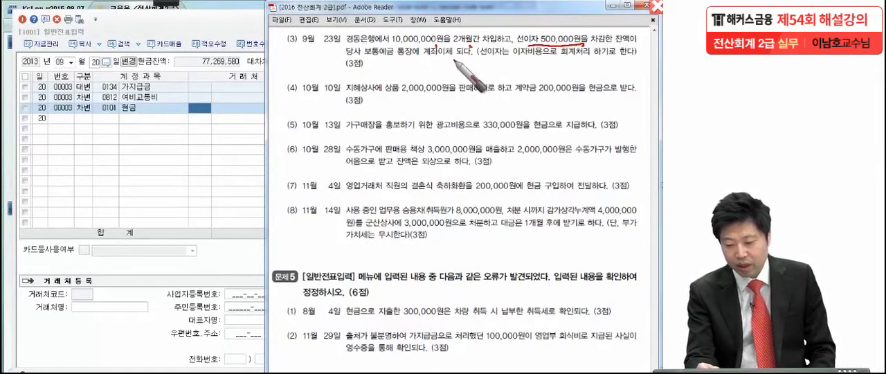
pyautogui.moveTo(507, 59); pyautogui.dragTo(479, 62)
pyautogui.moveTo(540, 66); pyautogui.dragTo(519, 68)
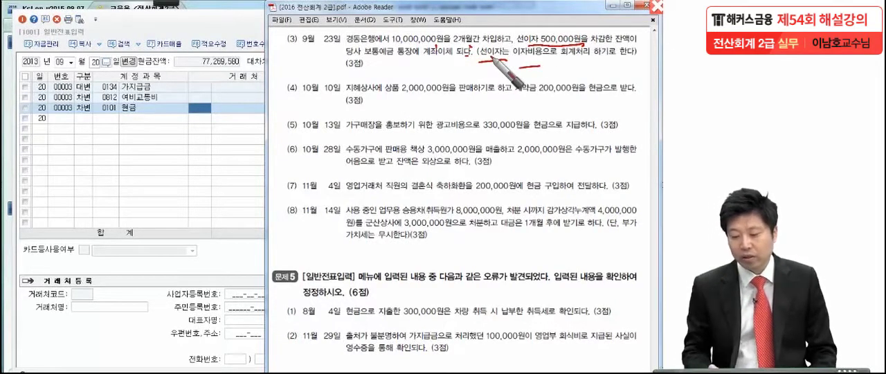
# Circle number (3) with the pen, draw a circled V beside it, and underline 보통예금 and 2개월.
pyautogui.moveTo(276, 51); pyautogui.dragTo(280, 71)
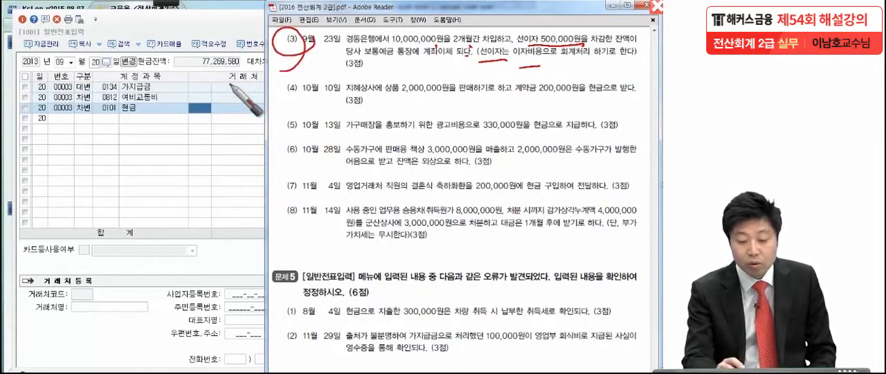
pyautogui.moveTo(246, 11); pyautogui.dragTo(266, 10)
pyautogui.moveTo(265, 47)
pyautogui.mouseDown()
pyautogui.moveTo(257, 53)
pyautogui.moveTo(268, 5)
pyautogui.mouseUp()
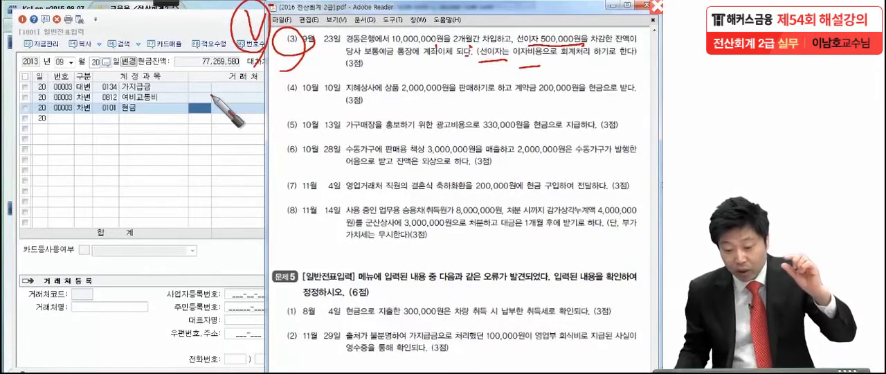
pyautogui.moveTo(358, 61); pyautogui.dragTo(398, 62)
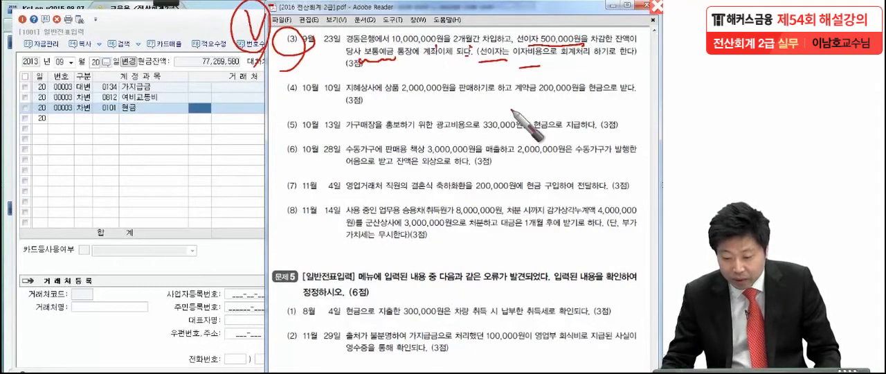
pyautogui.moveTo(451, 43)
pyautogui.mouseDown()
pyautogui.moveTo(475, 44)
pyautogui.moveTo(448, 47)
pyautogui.mouseUp()
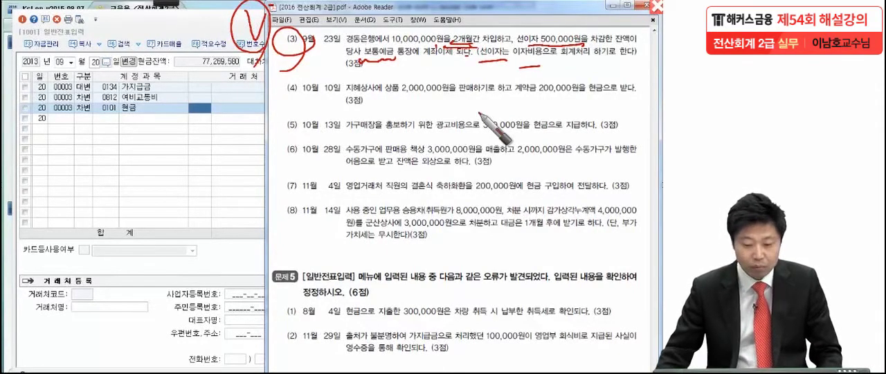
# Clear the pen marks and start a September 23 대변 line for 단기차입금 (0260) with 경동은행 as the 거래처.
pyautogui.press('Escape')
pyautogui.click(96, 64)
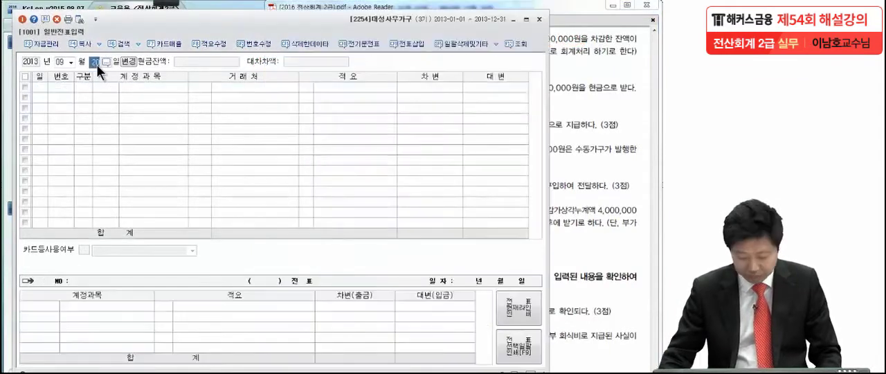
pyautogui.write('23')
pyautogui.press('Return')
pyautogui.write('4')
pyautogui.press('Return')
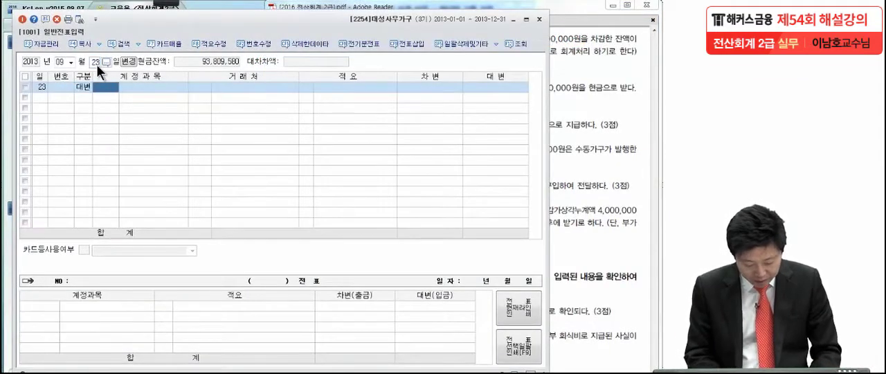
pyautogui.write('단기차')
pyautogui.press('Return')
pyautogui.press('Return')
pyautogui.write('경동')
pyautogui.press('Return')
# Set the 단기차입금 line's 대변 amount to 10,000,000.
pyautogui.press('Return')
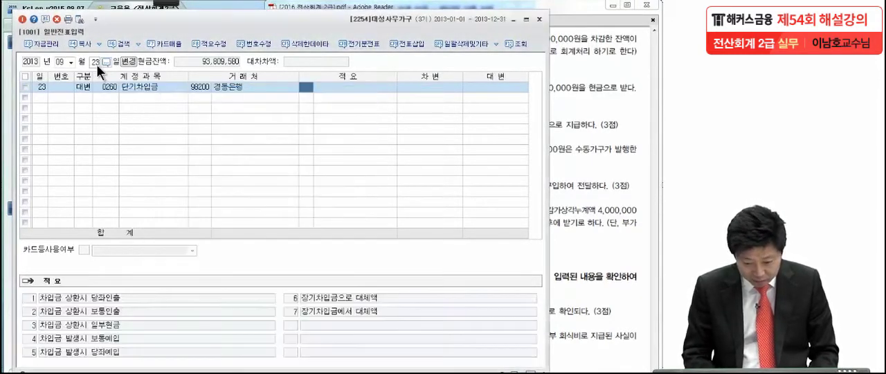
pyautogui.press('Return')
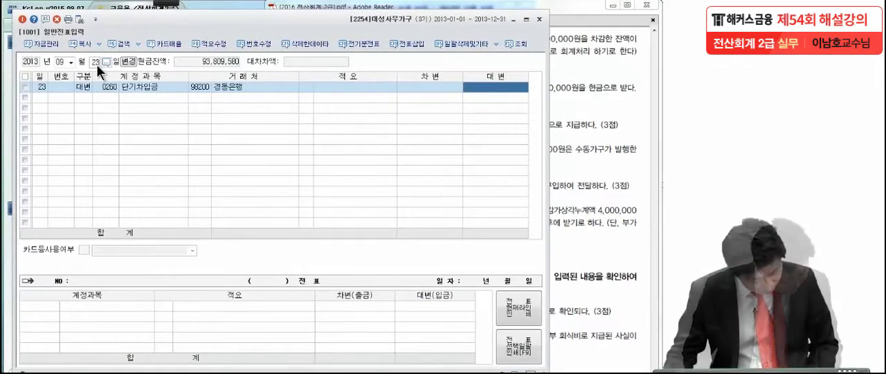
pyautogui.write('10,000,00')
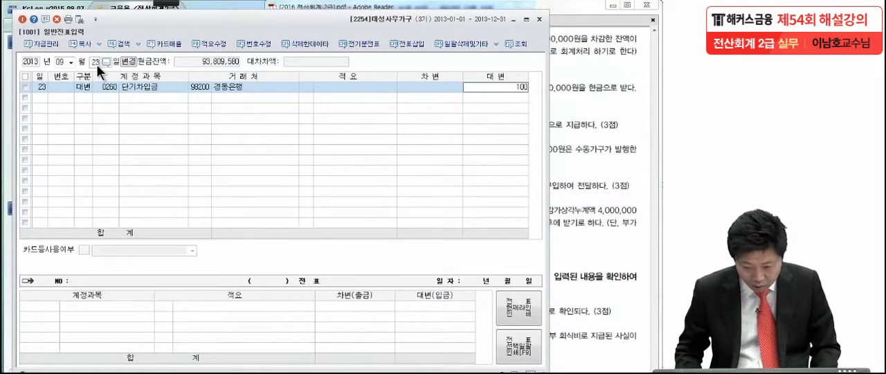
pyautogui.write('0')
pyautogui.press('Return')
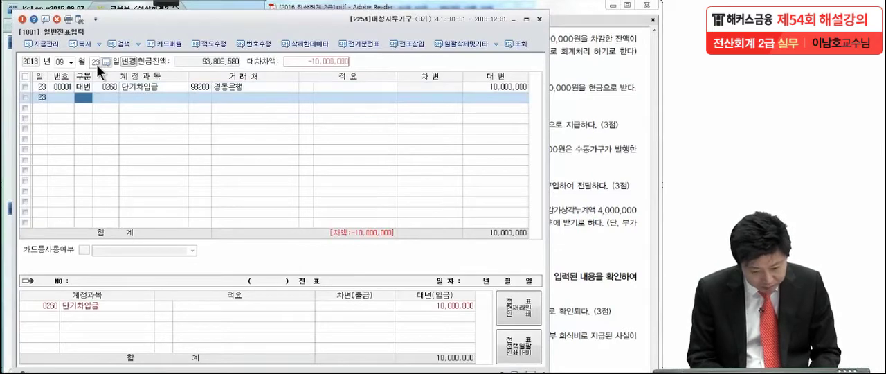
# Add a 차변 line for 이자비용 (0951) of 500,000 to the September 23 voucher.
pyautogui.write('3')
pyautogui.press('Return')
pyautogui.write('이자비')
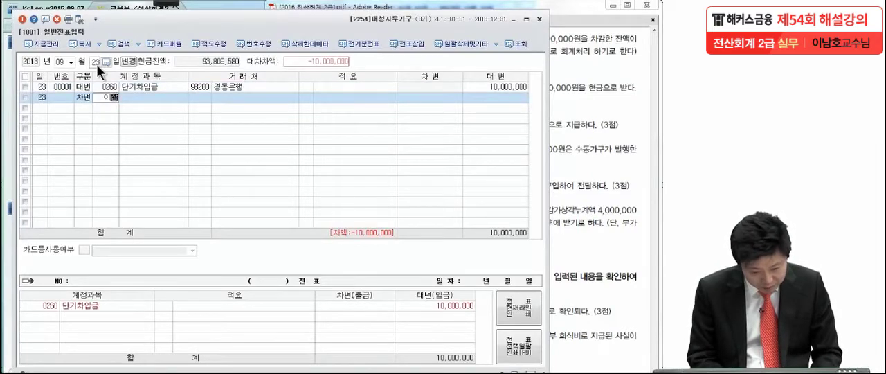
pyautogui.press('Return')
pyautogui.press('Return')
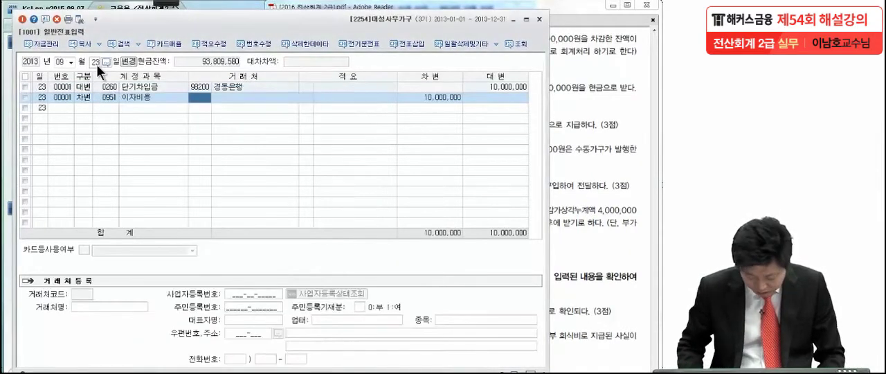
pyautogui.press('Return')
pyautogui.press('Return')
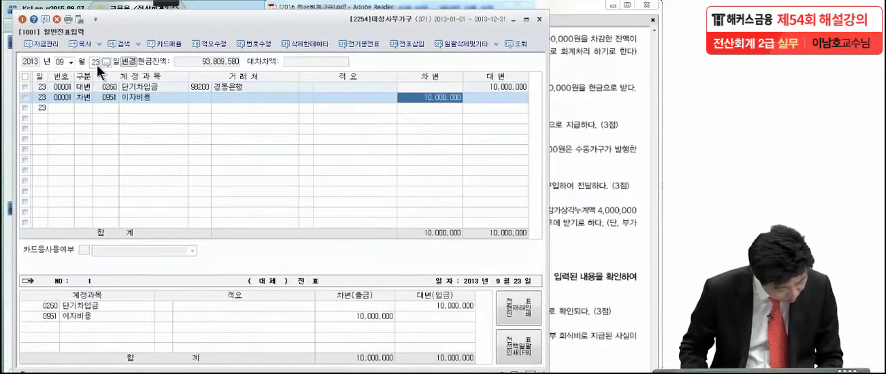
pyautogui.write('500000')
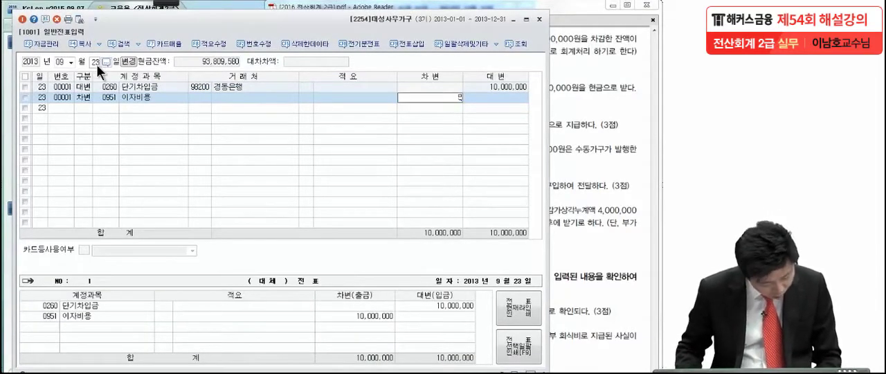
pyautogui.press('Return')
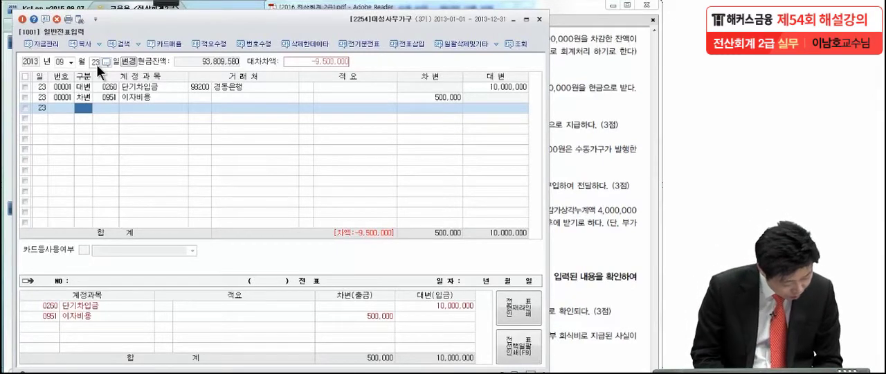
# Add a balancing 차변 line for 보통예금 (0103) of 9,500,000 to the September 23 voucher.
pyautogui.write('3보통')
pyautogui.press('Return')
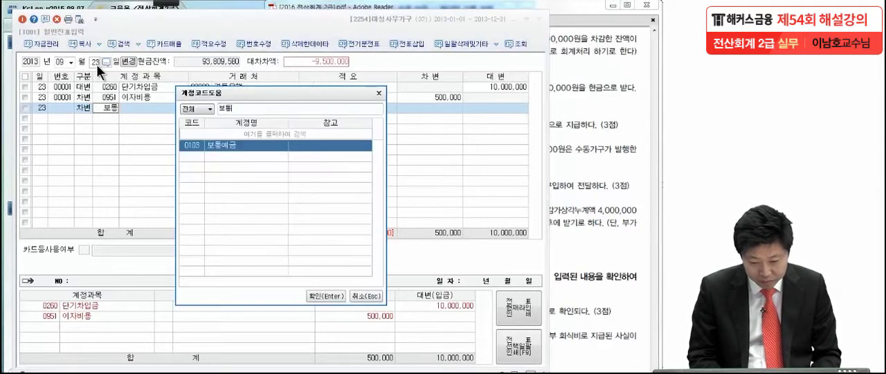
pyautogui.press('Return')
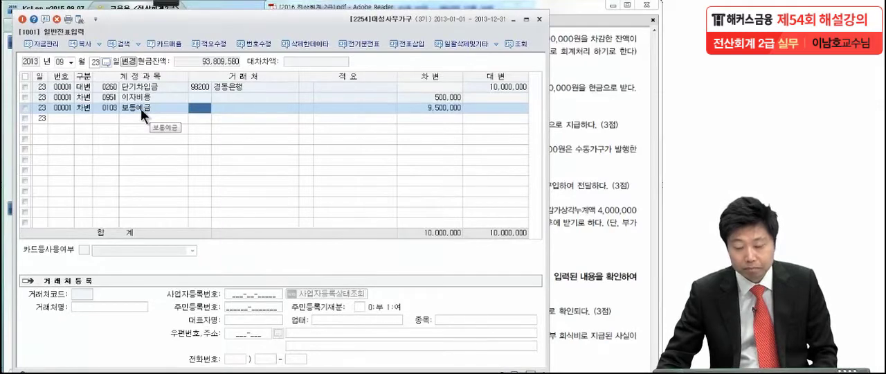
# Switch to the exam PDF, mark key points of the October 10 transaction (4) with the pen, and clear the marks.
pyautogui.click(585, 131)
pyautogui.scroll(-2, 546, 260)
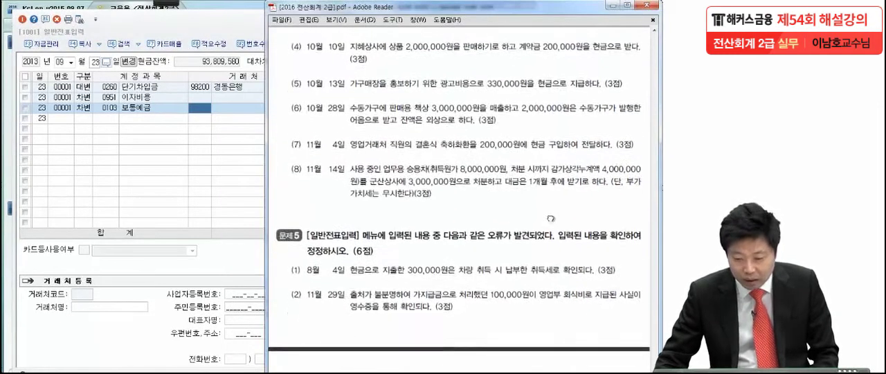
pyautogui.moveTo(166, 3)
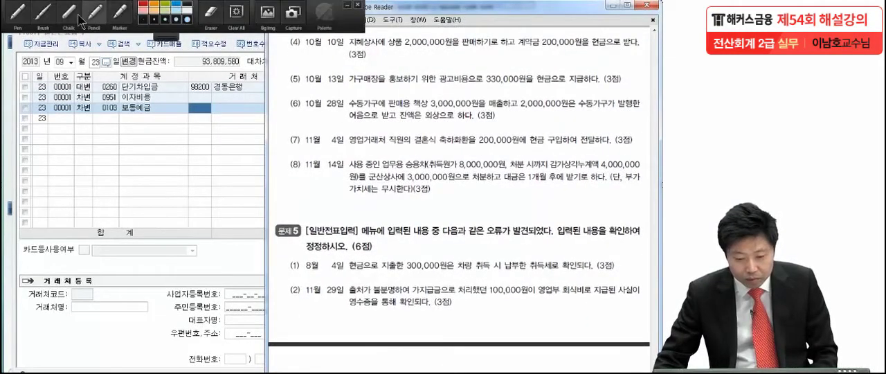
pyautogui.click(16, 15)
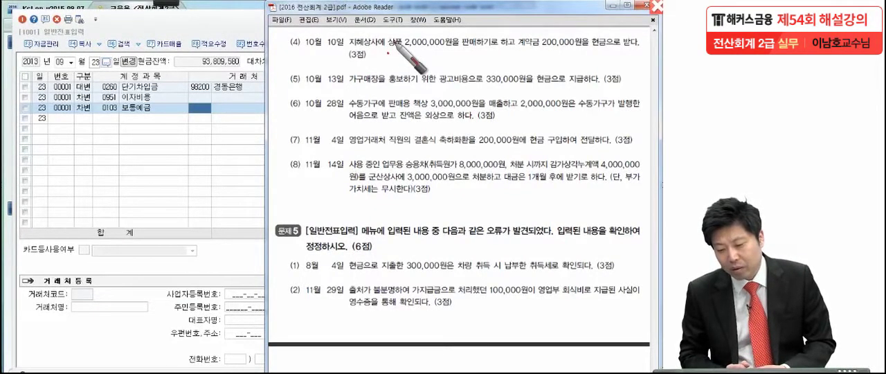
pyautogui.click(573, 50)
pyautogui.moveTo(368, 55); pyautogui.dragTo(361, 58)
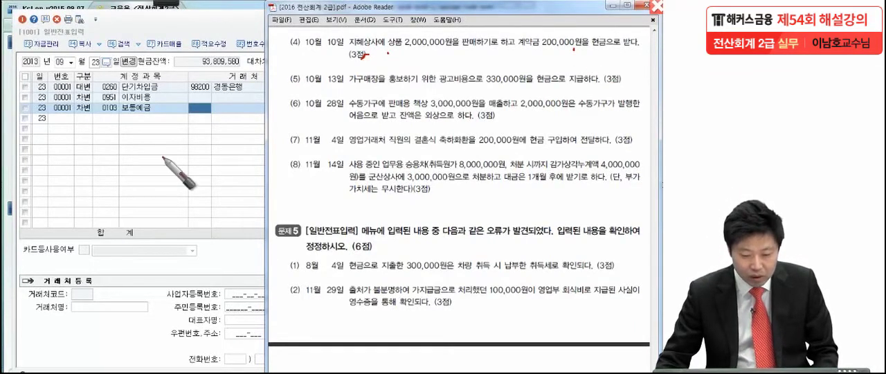
pyautogui.press('Escape')
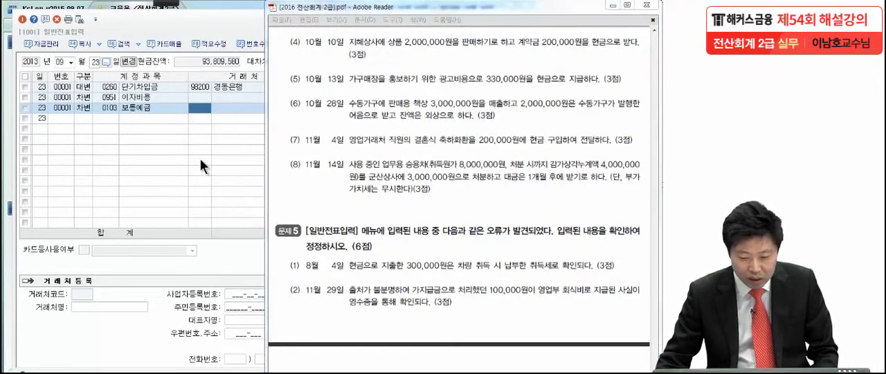
# Set the 일반전표입력 date to October 10.
pyautogui.click(71, 61)
pyautogui.click(61, 138)
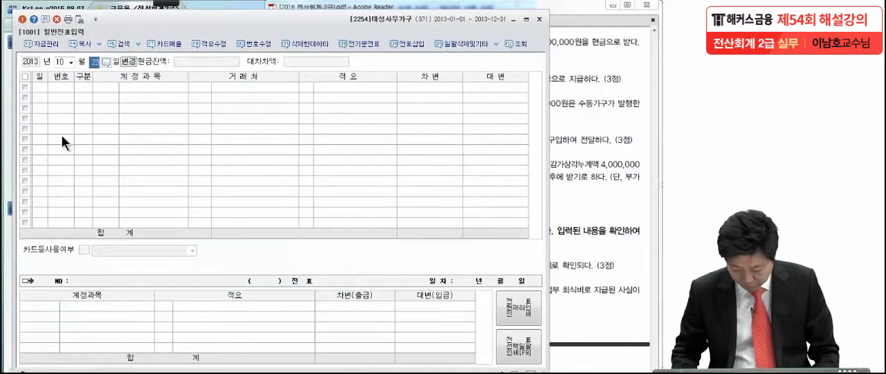
pyautogui.write('10')
pyautogui.press('Return')
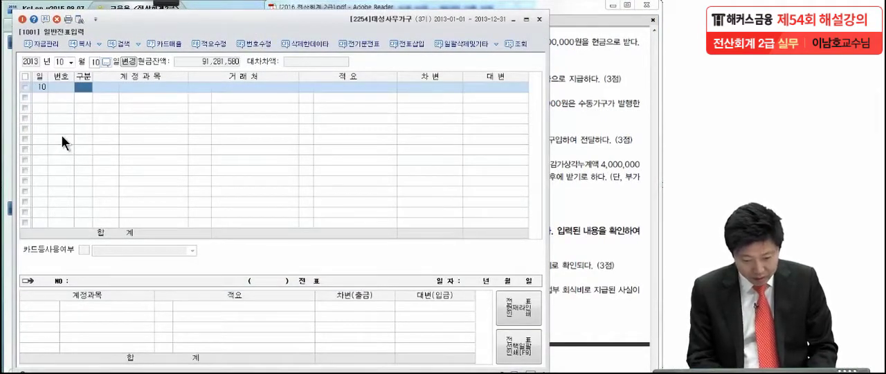
# Add a 차변 line for 현금 (0101) of 200,000 to the October 10 voucher.
pyautogui.write('3')
pyautogui.press('Return')
pyautogui.write('101')
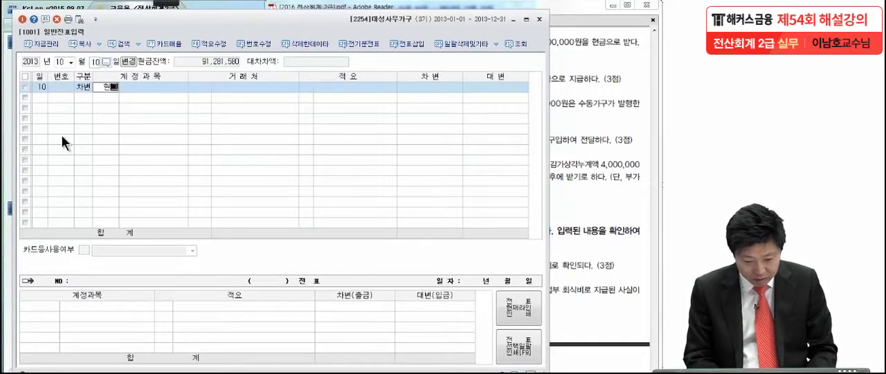
pyautogui.press('Return')
pyautogui.press('Return')
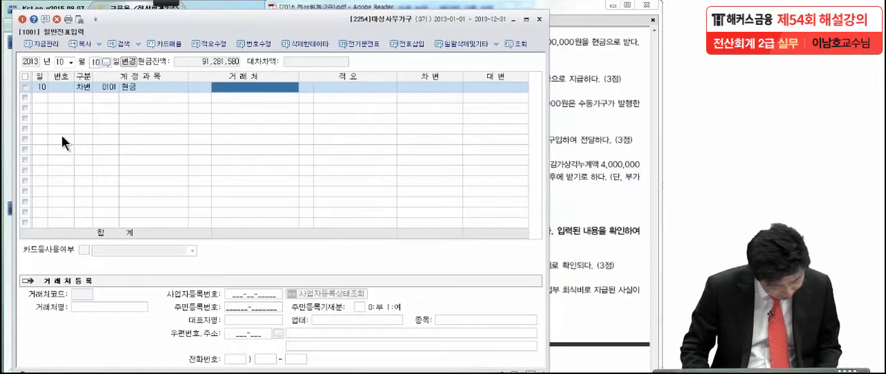
pyautogui.press('Return')
pyautogui.press('Return')
pyautogui.press('Return')
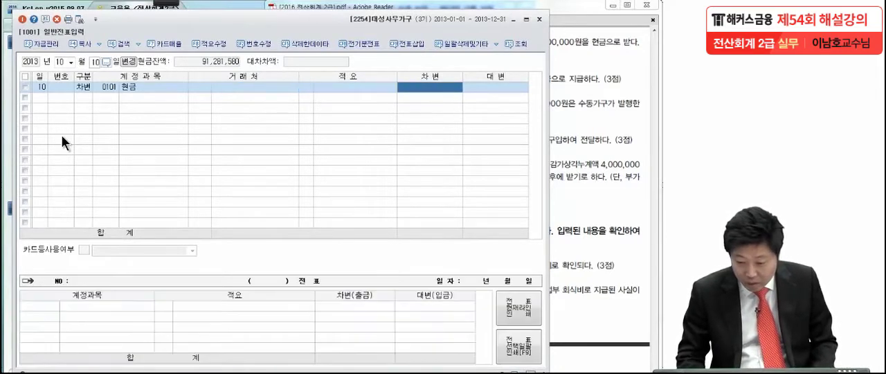
pyautogui.write('2000000')
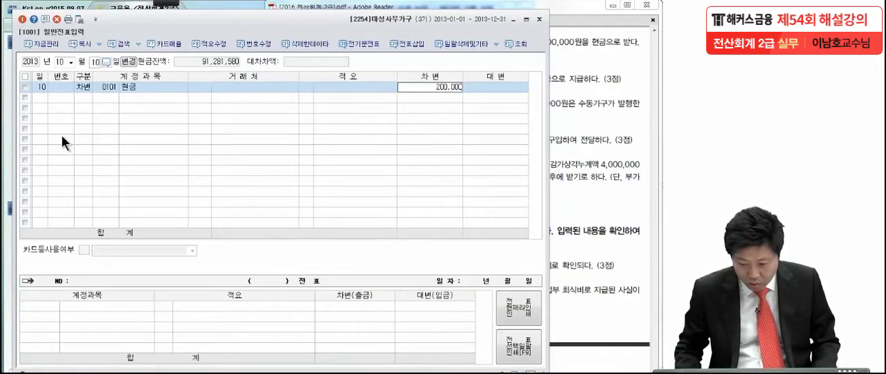
pyautogui.press('Return')
# Add a balancing 대변 line for 선수금 (0259) to the October 10 voucher.
pyautogui.write('4')
pyautogui.press('Return')
pyautogui.write('선수그')
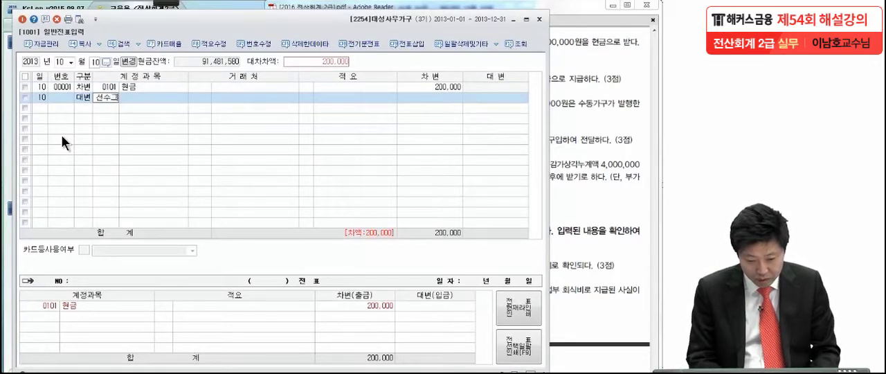
pyautogui.press('Return')
pyautogui.write('ㅁ')
pyautogui.press('Return')
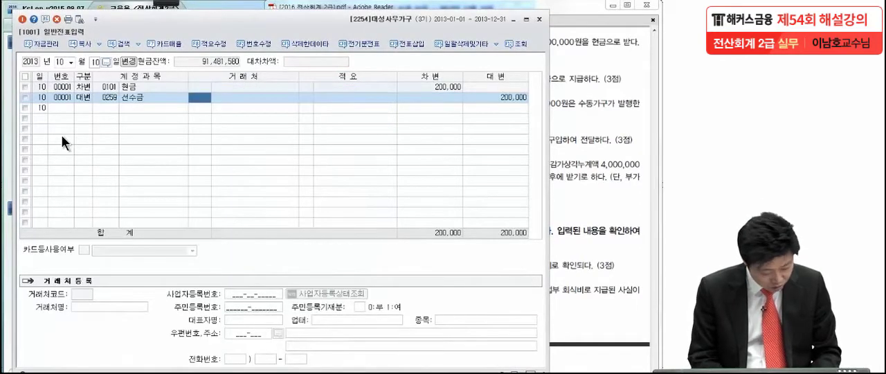
# Assign 지혜상사 (00101) as the 거래처 of the 선수금 line, keeping its 적요 blank.
pyautogui.press('F2')
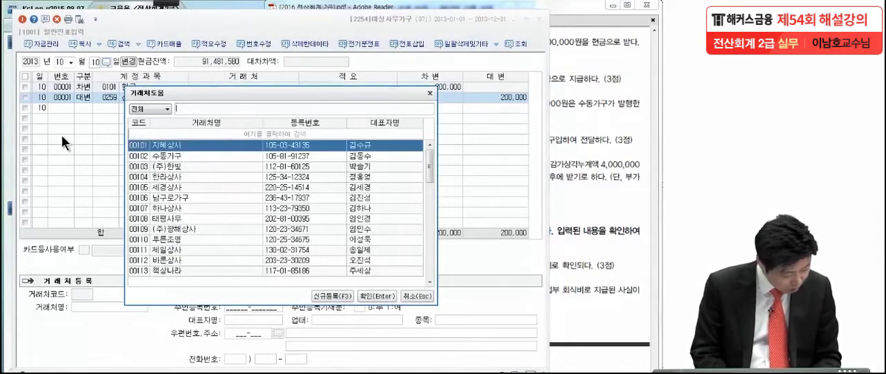
pyautogui.write('징ㅁ')
pyautogui.press('BackSpace')
pyautogui.press('BackSpace')
pyautogui.write('지')
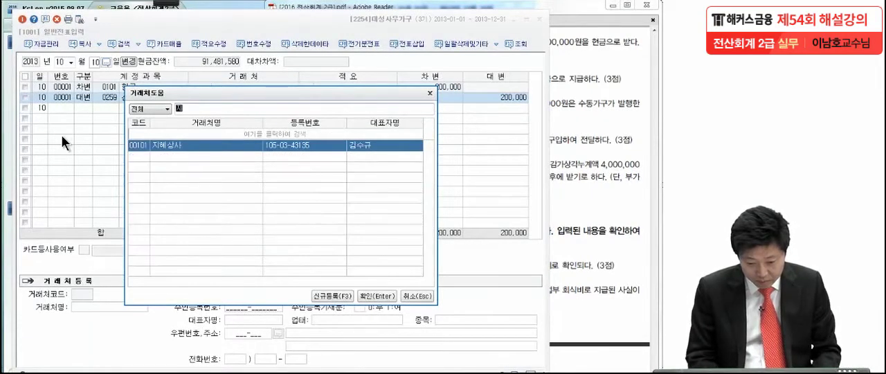
pyautogui.press('Return')
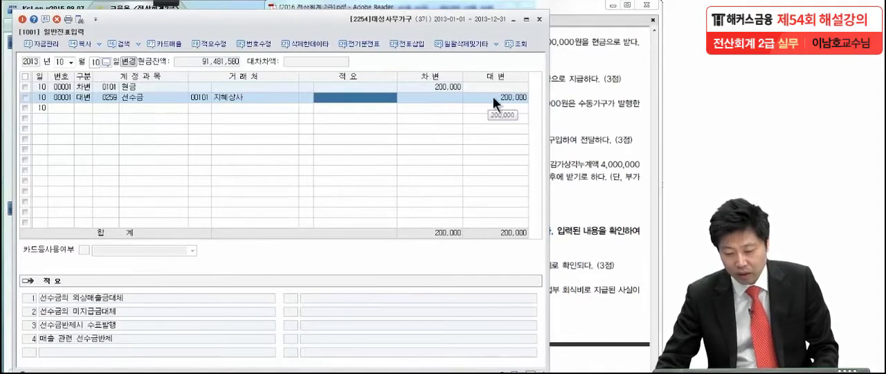
pyautogui.press('Return')
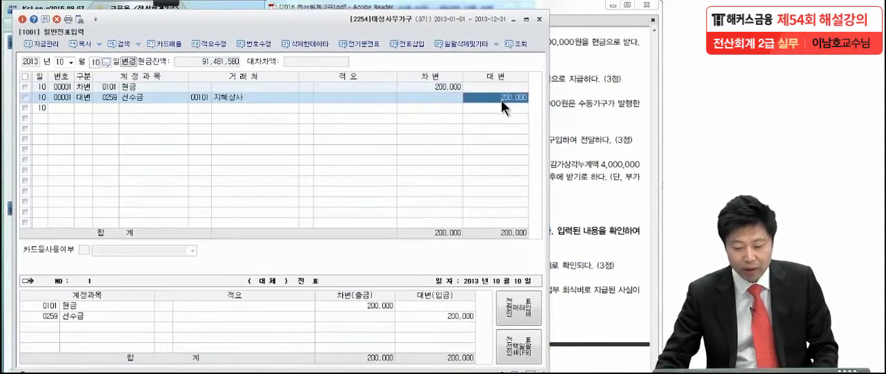
# Switch to the exam PDF and mark the October 13 advertising transaction (5) with the pen.
pyautogui.click(583, 128)
pyautogui.moveTo(532, 234); pyautogui.dragTo(532, 198)
pyautogui.click(165, 3)
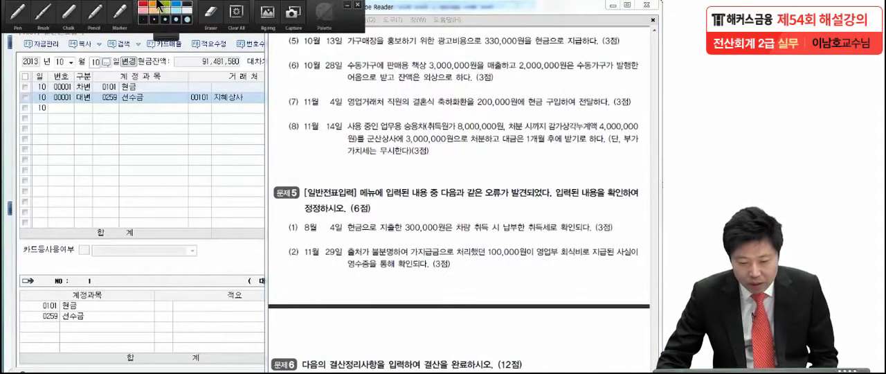
pyautogui.click(20, 16)
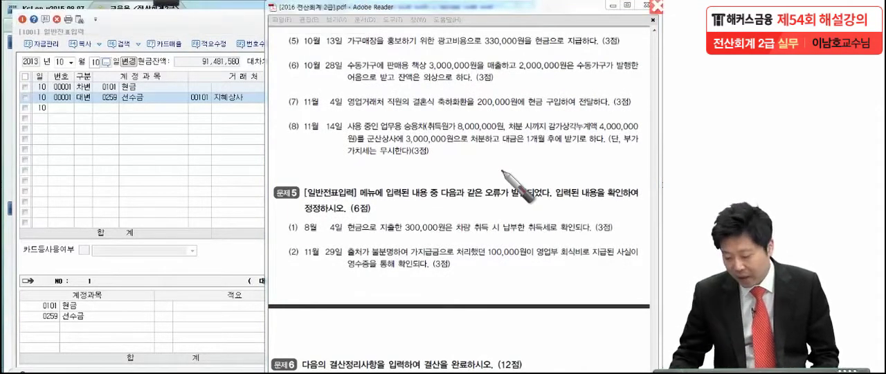
pyautogui.click(467, 54)
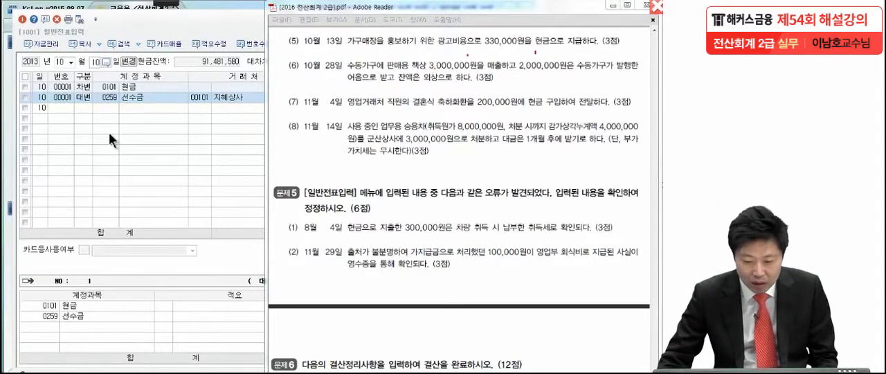
# Set the voucher date to October 13 and start a 차변 line for the 판매관리비 account 광고선전비 (0833).
pyautogui.click(97, 62)
pyautogui.write('13')
pyautogui.press('Return')
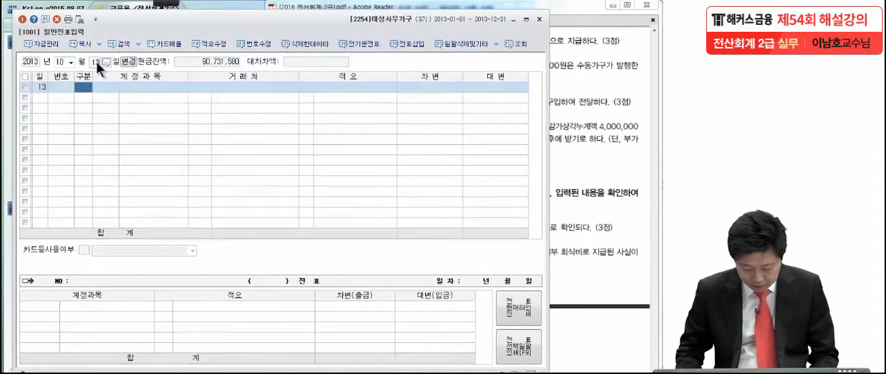
pyautogui.write('3광고')
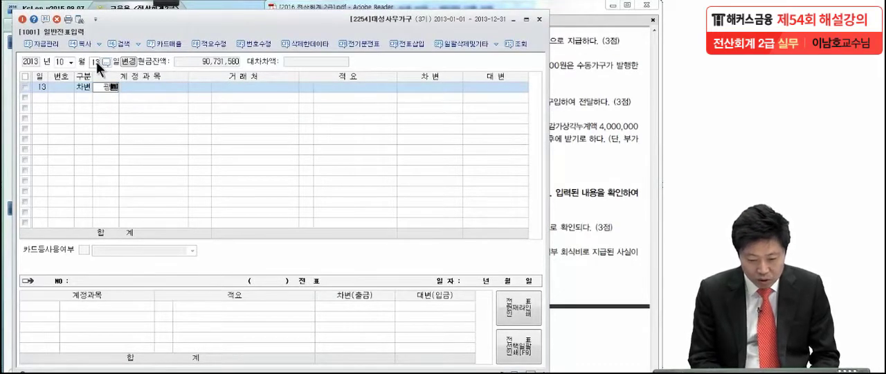
pyautogui.press('Return')
pyautogui.press('Down')
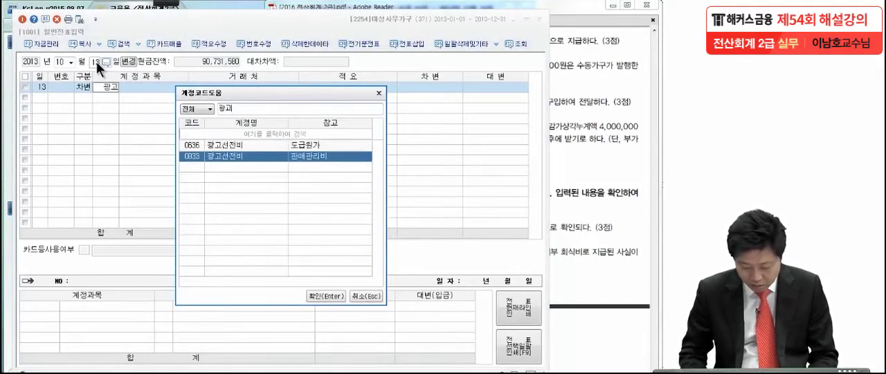
pyautogui.press('Return')
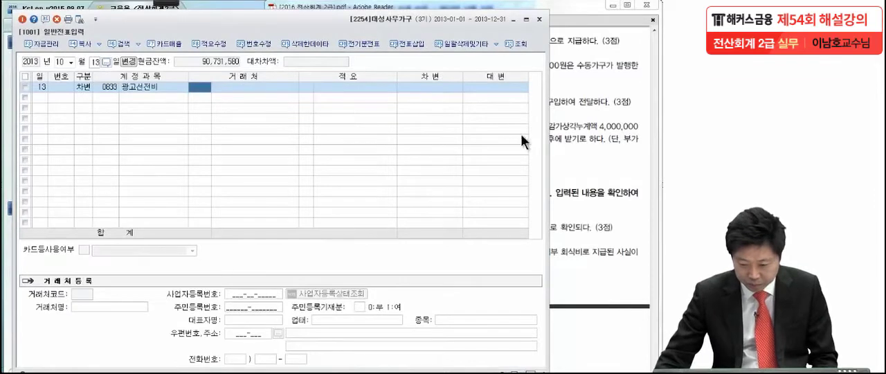
# Set the 광고선전비 line's 차변 amount to 330,000.
pyautogui.click(440, 90)
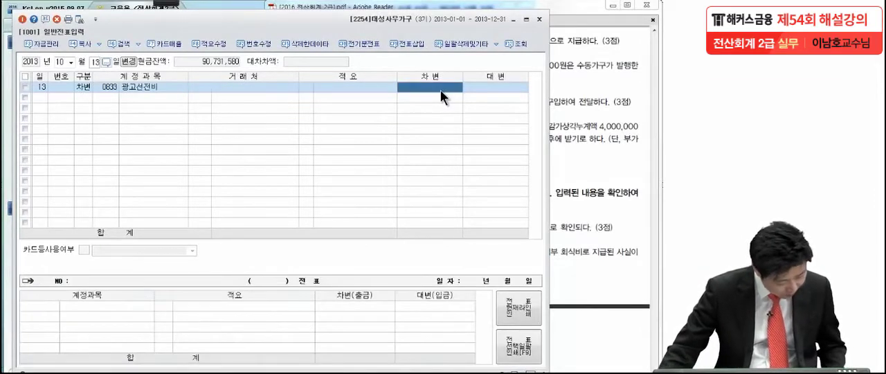
pyautogui.write('83000')
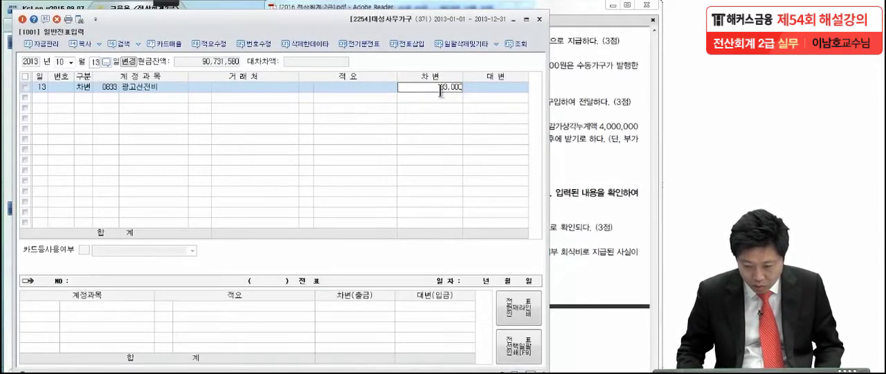
pyautogui.write('0')
pyautogui.press('Return')
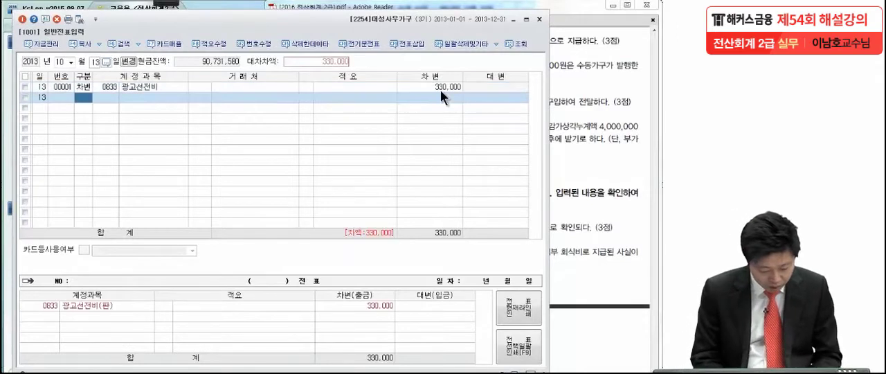
# Add a balancing 대변 line for 현금 (0101) to the October 13 voucher.
pyautogui.write('4')
pyautogui.press('Return')
pyautogui.write('101')
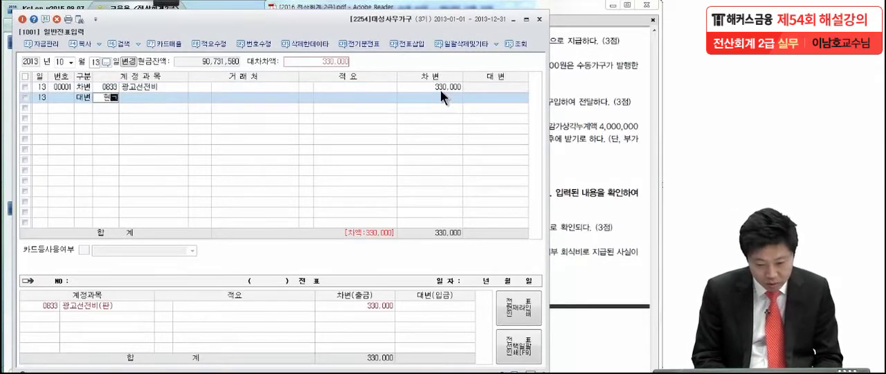
pyautogui.press('Return')
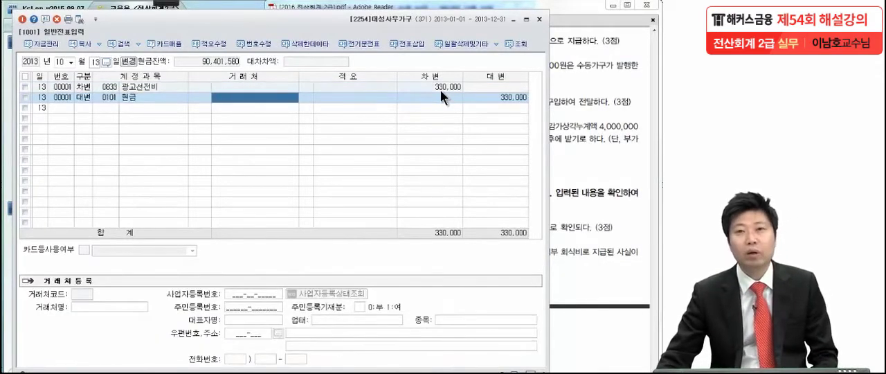
# Switch to the exam PDF and pen-mark 매출하고, 수동가구, 받고 and 외상으로 하다 in the October 28 transaction (6).
pyautogui.click(562, 183)
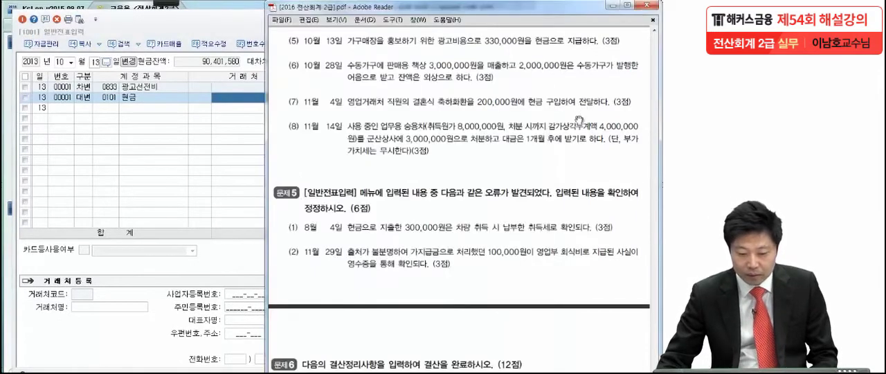
pyautogui.scroll(-1, 562, 184)
pyautogui.scroll(-1, 562, 182)
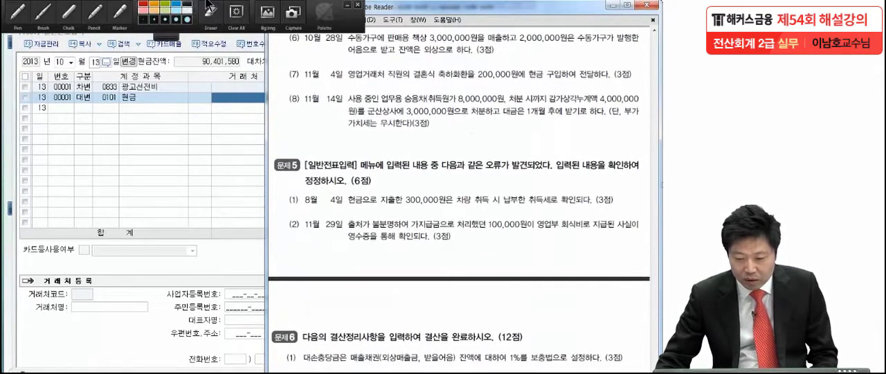
pyautogui.click(125, 11)
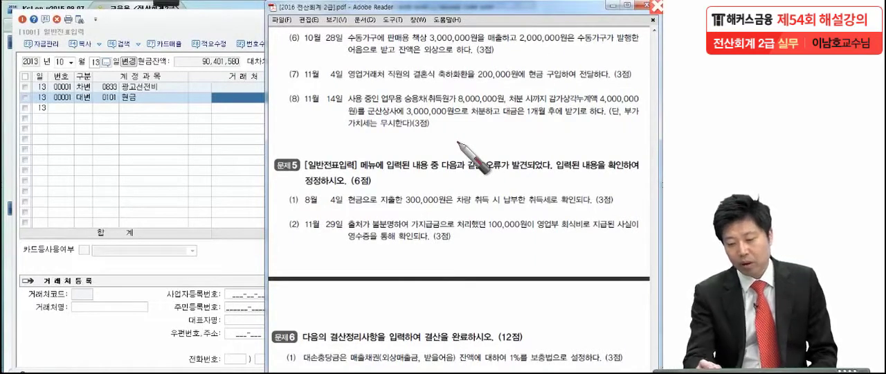
pyautogui.moveTo(506, 42); pyautogui.dragTo(511, 43)
pyautogui.moveTo(584, 41); pyautogui.dragTo(587, 43)
pyautogui.moveTo(391, 58); pyautogui.dragTo(399, 57)
pyautogui.moveTo(473, 55); pyautogui.dragTo(466, 56)
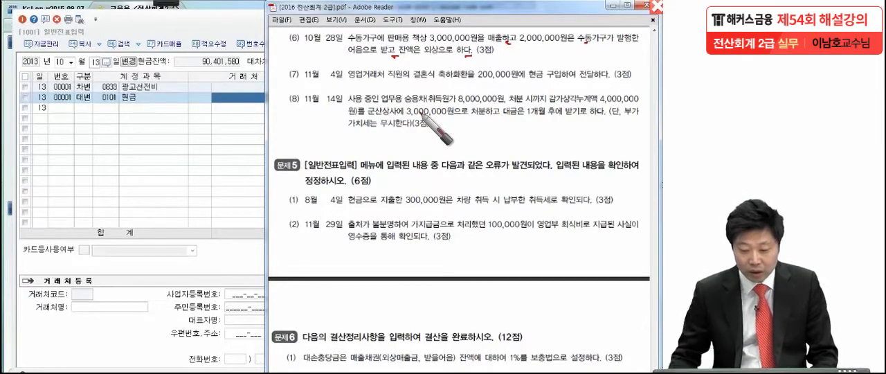
# Set the voucher date to October 28 and start a 대변 line for the account 상품매출 (0401).
pyautogui.click(93, 56)
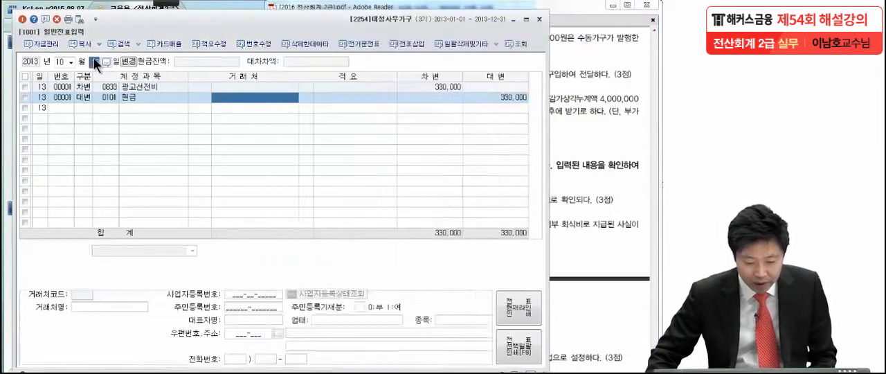
pyautogui.write('28')
pyautogui.press('Return')
pyautogui.write('4')
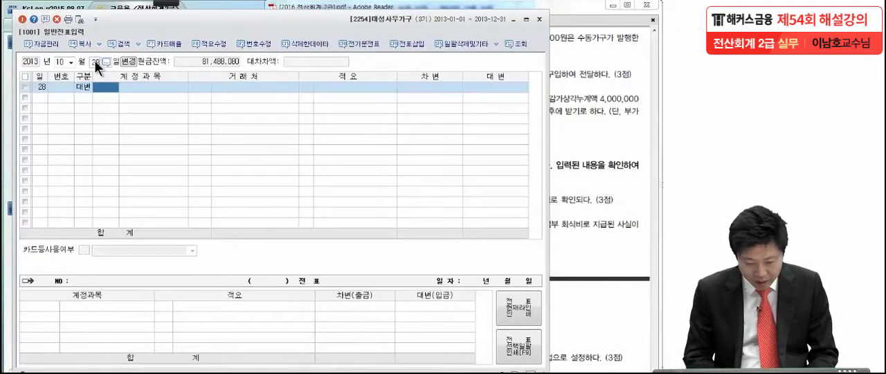
pyautogui.write('상품매')
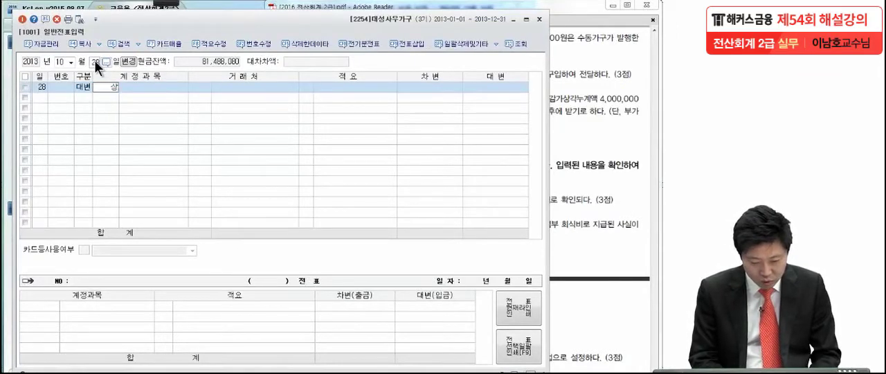
pyautogui.press('Return')
pyautogui.press('Return')
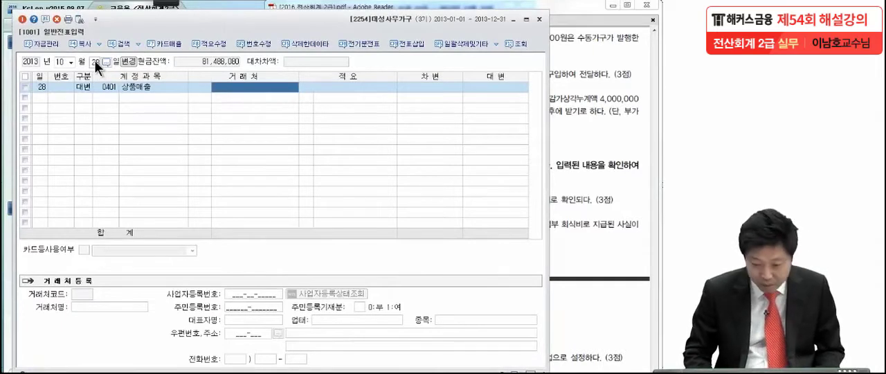
# Set the 상품매출 line's 대변 amount to 3,000,000.
pyautogui.press('Return')
pyautogui.press('Return')
pyautogui.write('3000000')
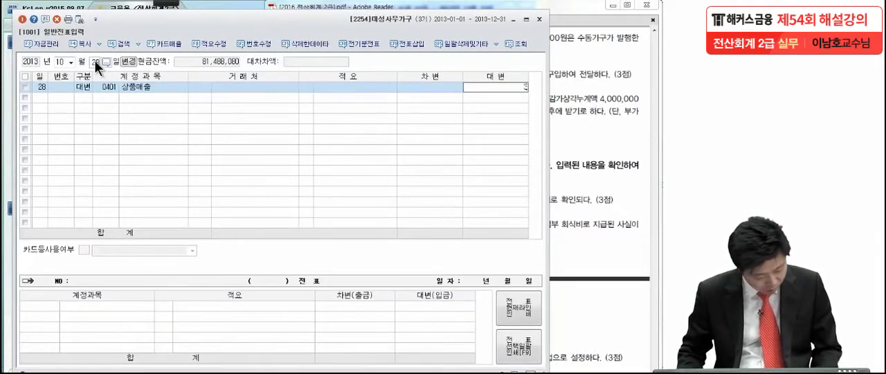
pyautogui.press('Return')
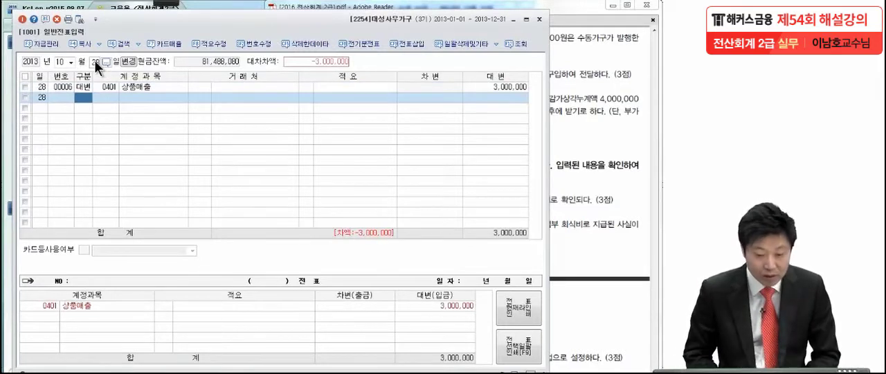
# Add a 차변 line for 받을어음 (0110) with 수동가구 as the 거래처 and an amount of 2,000,000.
pyautogui.write('3')
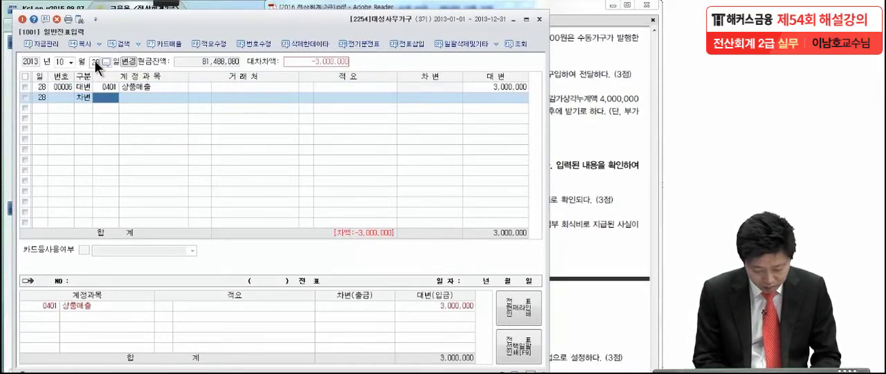
pyautogui.write('번')
pyautogui.press('Return')
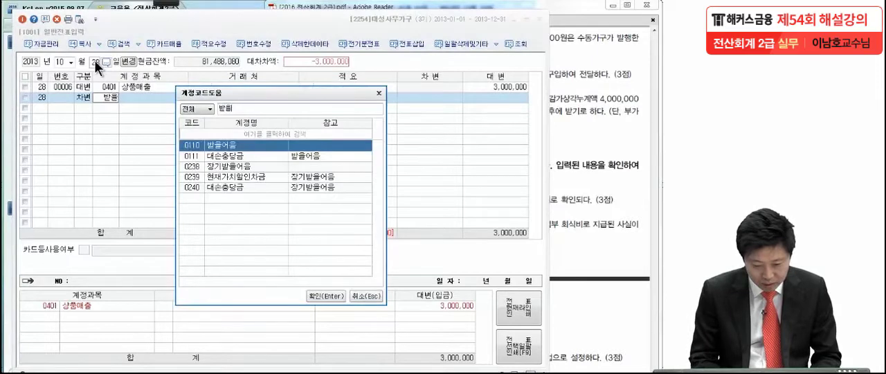
pyautogui.press('Return')
pyautogui.write('수동')
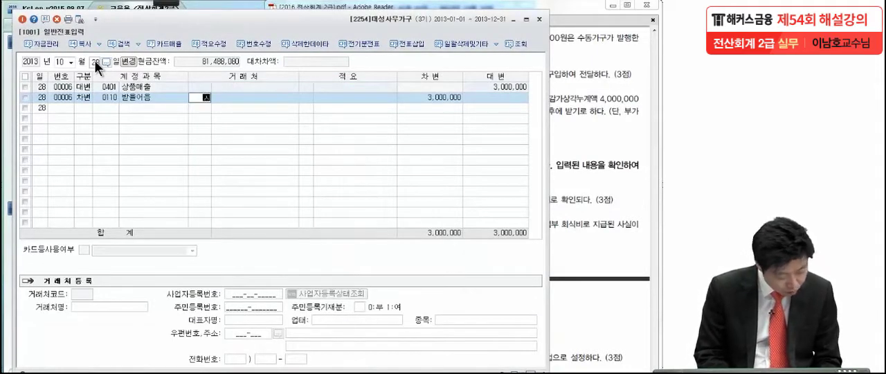
pyautogui.press('Return')
pyautogui.press('Return')
pyautogui.press('Return')
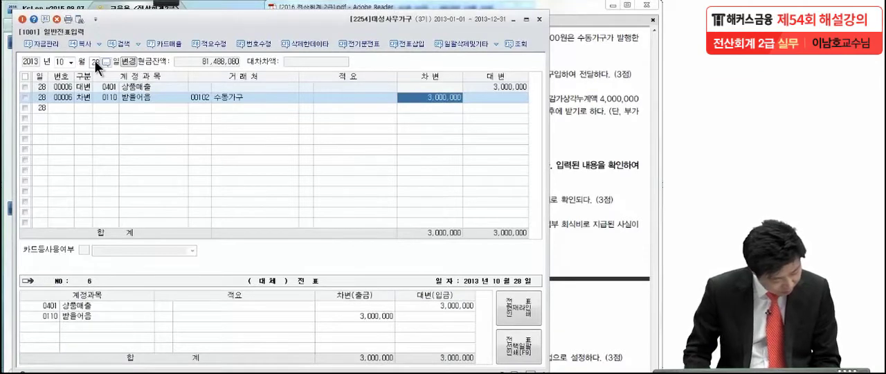
pyautogui.write('2000000')
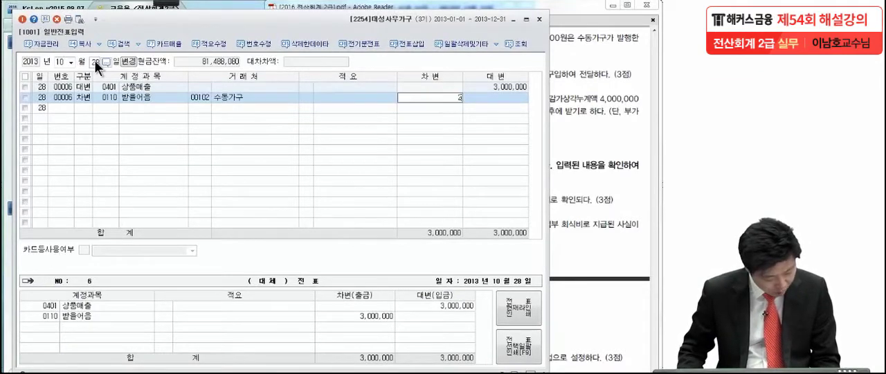
pyautogui.press('Return')
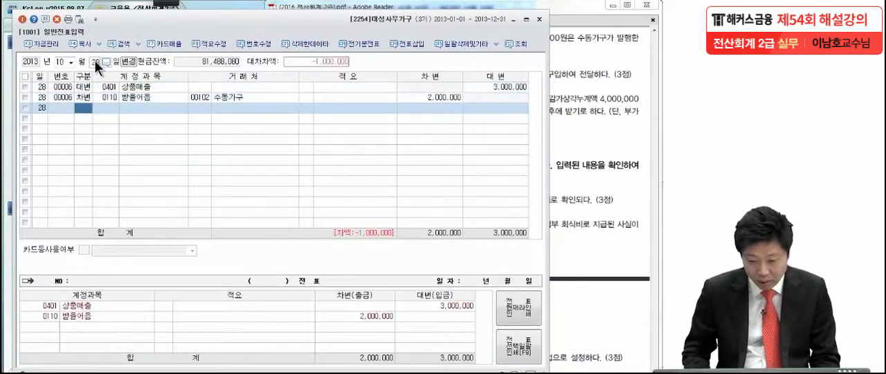
# Add a 차변 line for 외상매출금 (0108) with 수동가구 as the 거래처, covering the remaining balance of the voucher.
pyautogui.write('3')
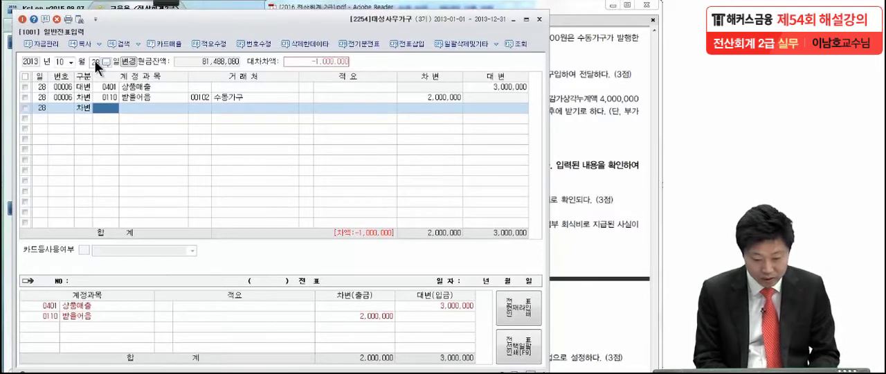
pyautogui.write('외상매')
pyautogui.press('Return')
pyautogui.press('Return')
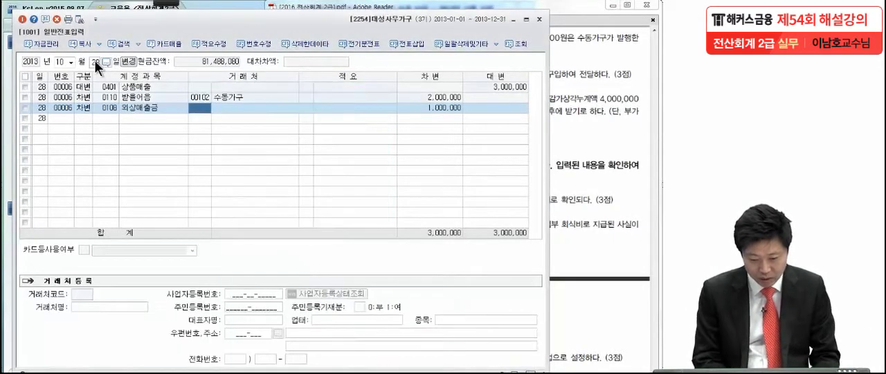
pyautogui.write('수동')
pyautogui.press('Return')
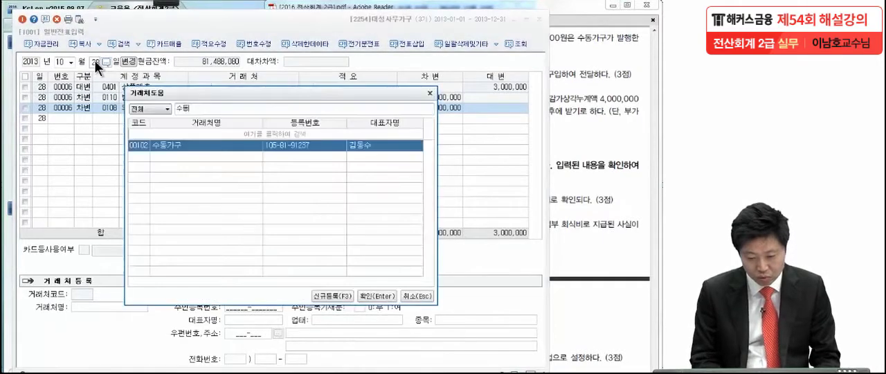
pyautogui.press('Return')
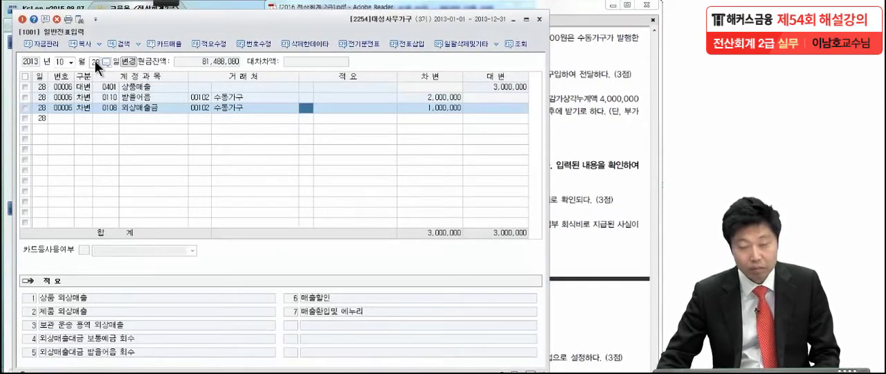
# Switch to the exam PDF and pen-underline 영업거래처 직원의 결혼식 축하화환 in the November 4 transaction (7).
pyautogui.click(592, 149)
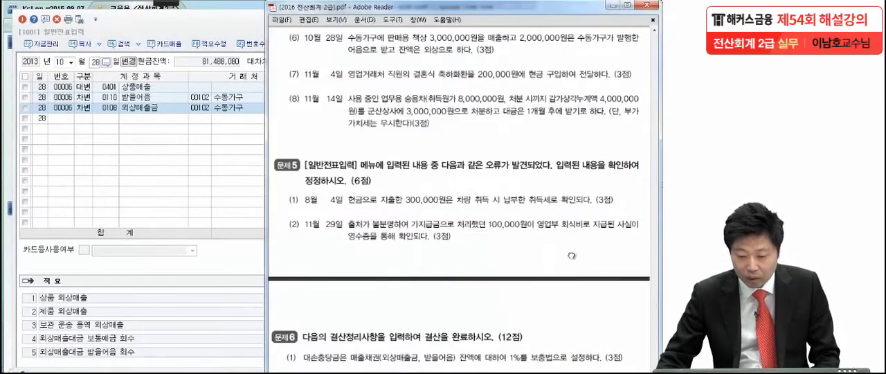
pyautogui.scroll(-1, 568, 220)
pyautogui.moveTo(568, 221); pyautogui.dragTo(568, 217)
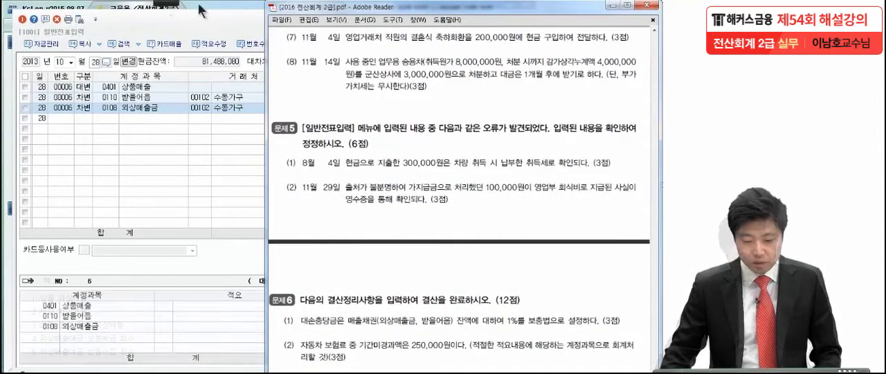
pyautogui.click(166, 3)
pyautogui.click(17, 10)
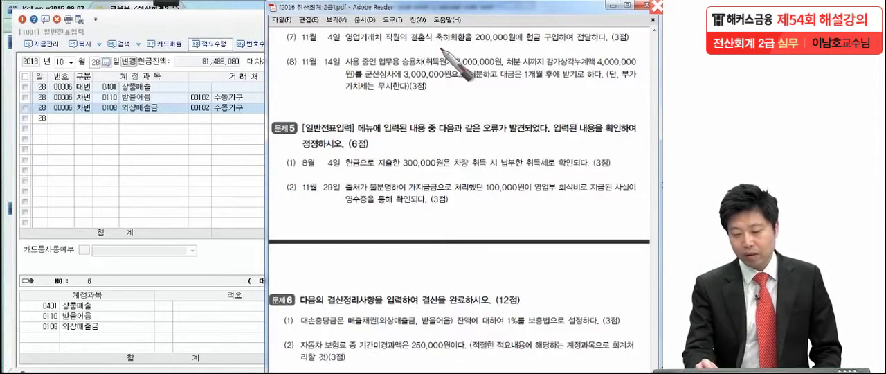
pyautogui.moveTo(348, 50); pyautogui.dragTo(470, 52)
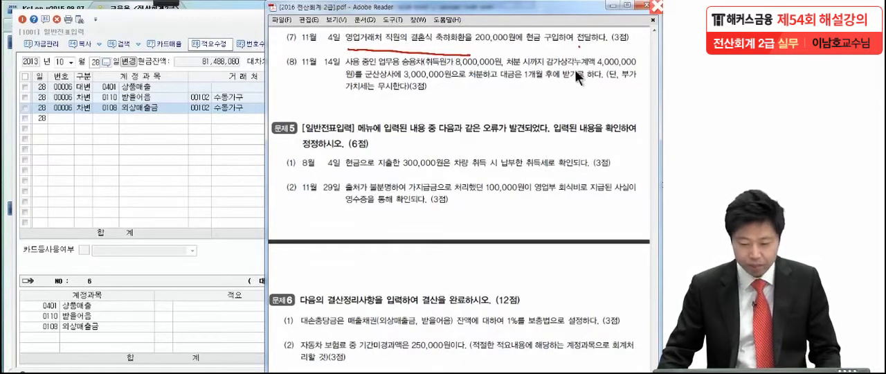
# Return to 일반전표입력 and set the voucher date to November 4.
pyautogui.click(160, 130)
pyautogui.click(71, 62)
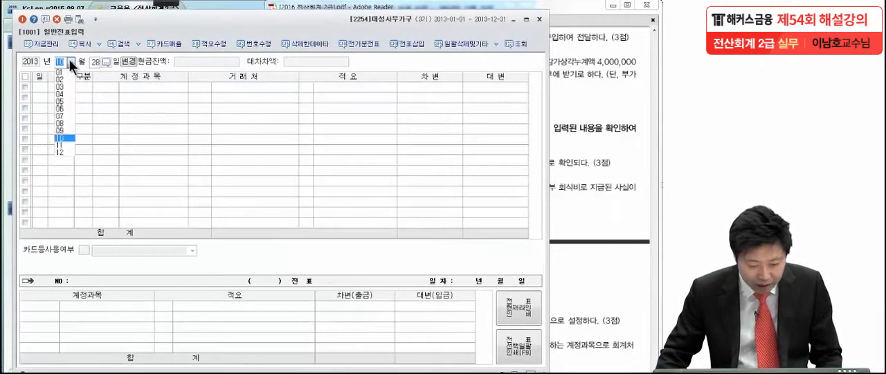
pyautogui.click(60, 144)
pyautogui.write('4')
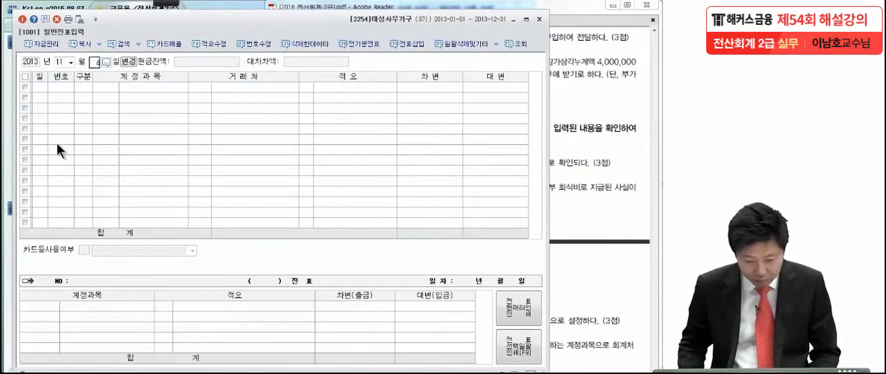
pyautogui.press('Return')
# Start a 차변 line for the 판매관리비 account 접대비 (0813) in the November 4 voucher.
pyautogui.write('3')
pyautogui.press('Return')
pyautogui.write('접대비')
pyautogui.press('Return')
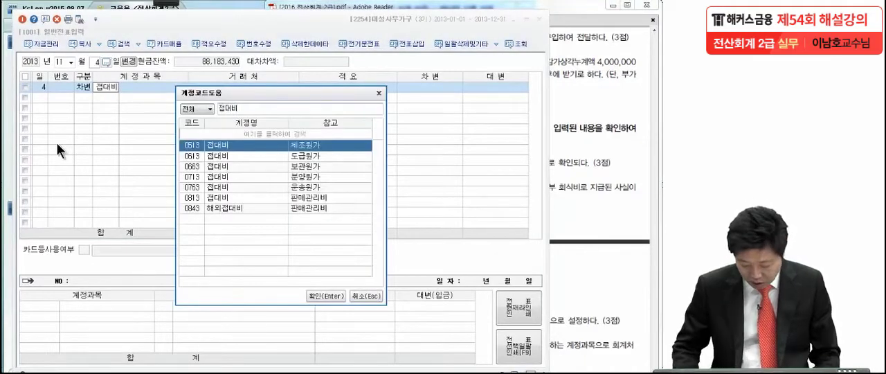
pyautogui.press('Down')
pyautogui.press('Down')
pyautogui.press('Down')
pyautogui.press('Down')
pyautogui.press('Down')
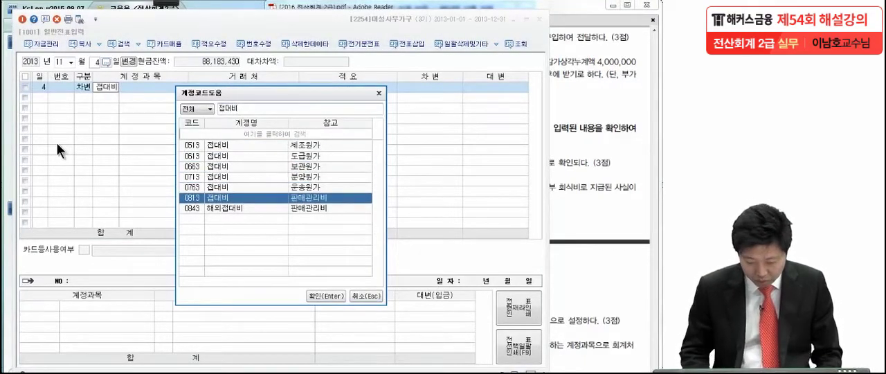
pyautogui.press('Return')
# Set the 접대비 line's 차변 amount to 200,000.
pyautogui.click(419, 87)
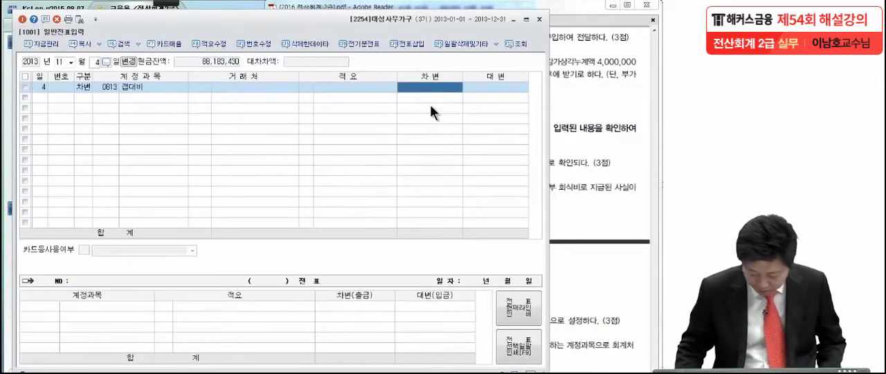
pyautogui.write('200,000')
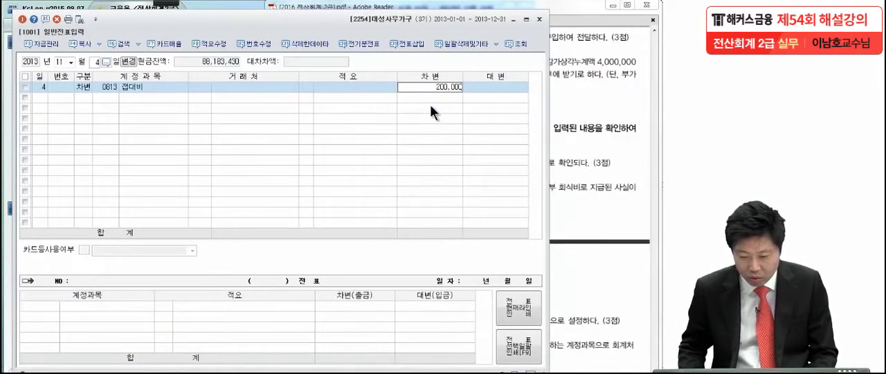
pyautogui.press('Return')
# Add a balancing 대변 line for 현금 (0101) to the November 4 voucher.
pyautogui.write('4')
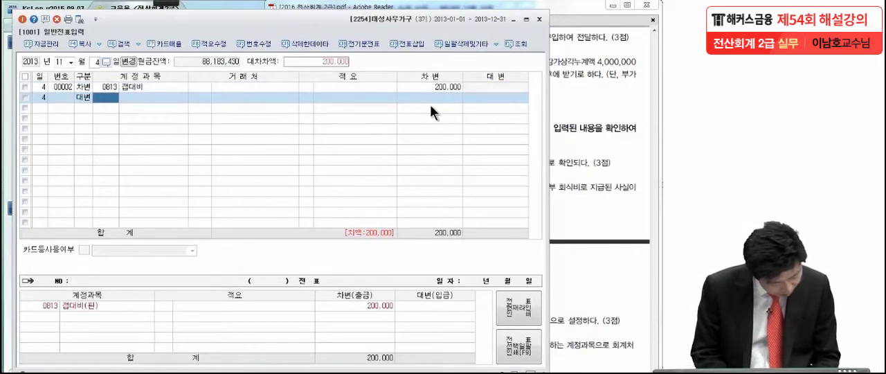
pyautogui.write('101')
pyautogui.press('Return')
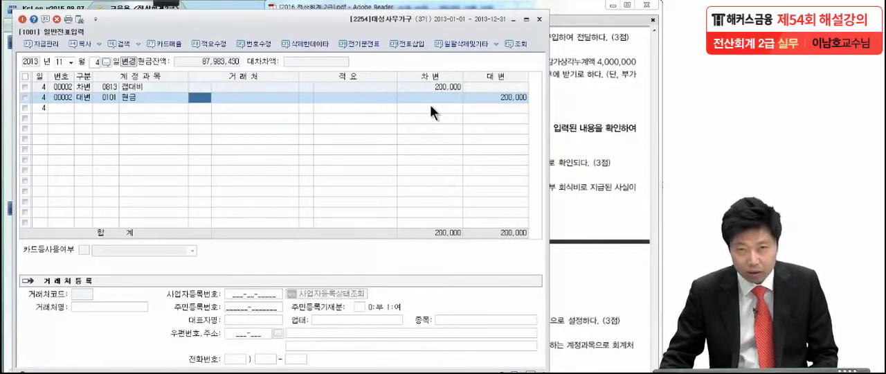
# Switch to the exam PDF, pen-mark 처분 in the November 14 transaction and circle its number (8).
pyautogui.click(581, 100)
pyautogui.scroll(-1, 566, 166)
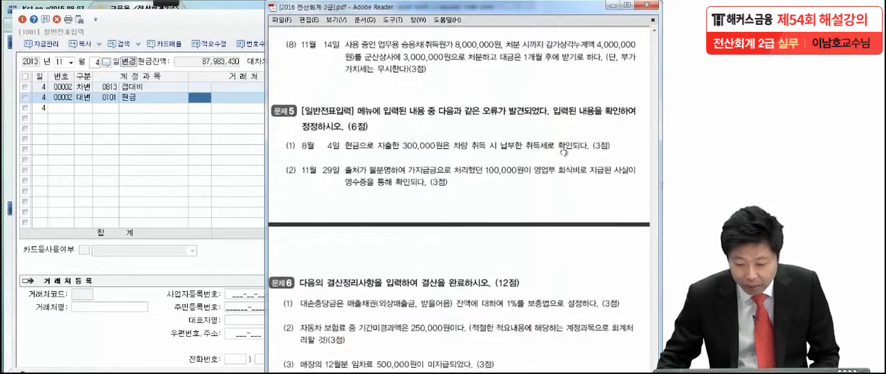
pyautogui.moveTo(563, 139); pyautogui.dragTo(562, 148)
pyautogui.click(18, 14)
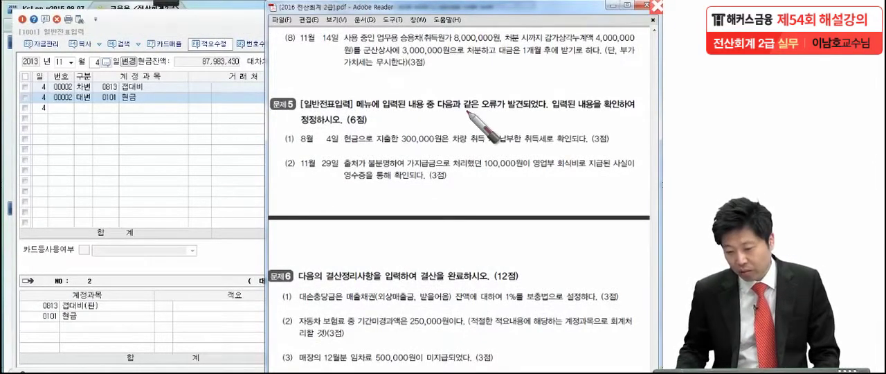
pyautogui.moveTo(475, 49); pyautogui.dragTo(478, 43)
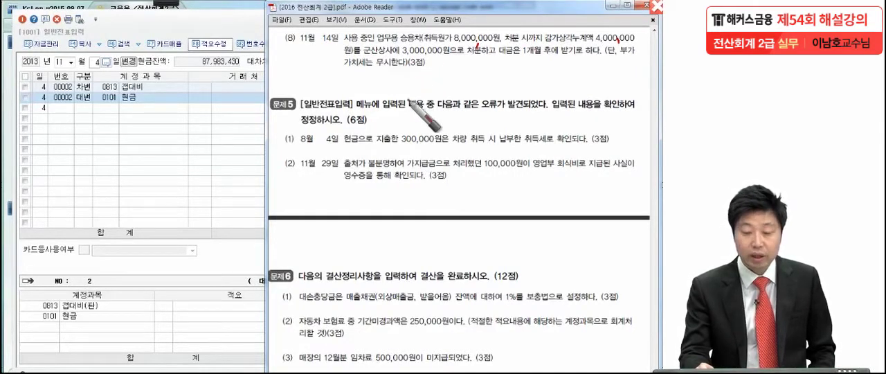
pyautogui.moveTo(279, 20)
pyautogui.mouseDown()
pyautogui.moveTo(275, 66)
pyautogui.moveTo(299, 23)
pyautogui.mouseUp()
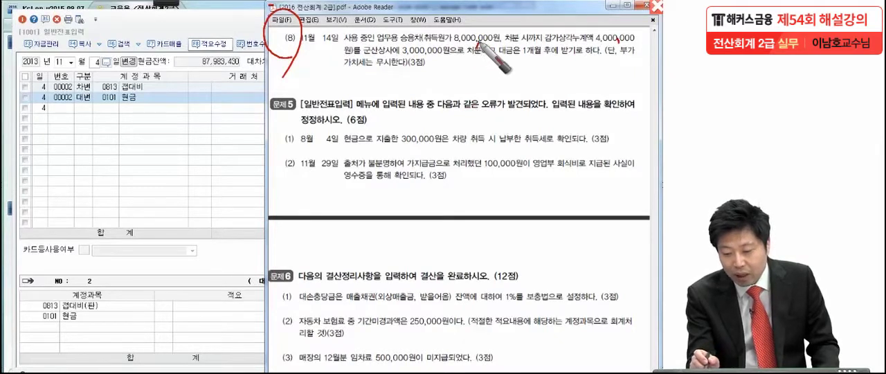
# Underline the 3,000,000원 disposal price in transaction (8) and handwrite the calculation 3,000,000 − 4,000,000 below it.
pyautogui.moveTo(617, 44); pyautogui.dragTo(614, 49)
pyautogui.moveTo(461, 74)
pyautogui.mouseDown()
pyautogui.moveTo(451, 85)
pyautogui.moveTo(480, 87)
pyautogui.mouseUp()
pyautogui.moveTo(480, 74)
pyautogui.mouseDown()
pyautogui.moveTo(463, 96)
pyautogui.moveTo(550, 86)
pyautogui.mouseUp()
pyautogui.moveTo(559, 83); pyautogui.dragTo(567, 86)
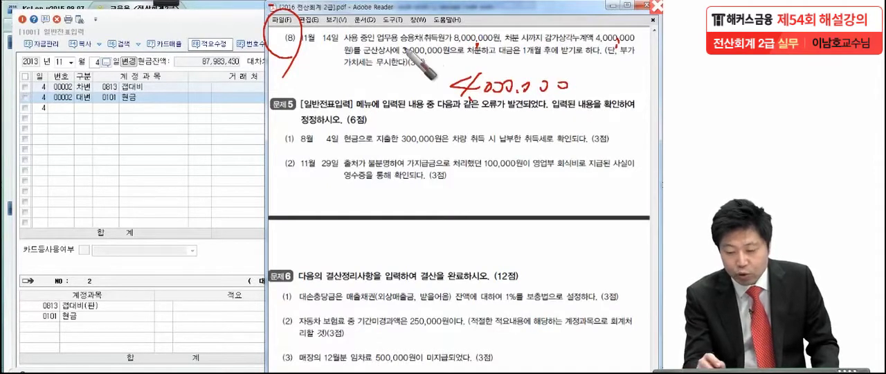
pyautogui.moveTo(396, 56); pyautogui.dragTo(477, 54)
pyautogui.moveTo(317, 83)
pyautogui.mouseDown()
pyautogui.moveTo(315, 101)
pyautogui.moveTo(329, 105)
pyautogui.moveTo(368, 86)
pyautogui.moveTo(441, 86)
pyautogui.mouseUp()
# Handwrite and circle the disposal result = (−) 1,000,000, and underline 업무용 승용차 in transaction (8).
pyautogui.moveTo(409, 124); pyautogui.dragTo(425, 125)
pyautogui.moveTo(409, 128)
pyautogui.mouseDown()
pyautogui.moveTo(441, 140)
pyautogui.moveTo(471, 125)
pyautogui.moveTo(484, 142)
pyautogui.mouseUp()
pyautogui.moveTo(500, 116)
pyautogui.mouseDown()
pyautogui.moveTo(493, 138)
pyautogui.moveTo(508, 138)
pyautogui.mouseUp()
pyautogui.moveTo(519, 121); pyautogui.dragTo(530, 128)
pyautogui.moveTo(536, 121)
pyautogui.mouseDown()
pyautogui.moveTo(586, 129)
pyautogui.moveTo(423, 146)
pyautogui.mouseUp()
pyautogui.moveTo(427, 121)
pyautogui.mouseDown()
pyautogui.moveTo(621, 147)
pyautogui.moveTo(585, 171)
pyautogui.mouseUp()
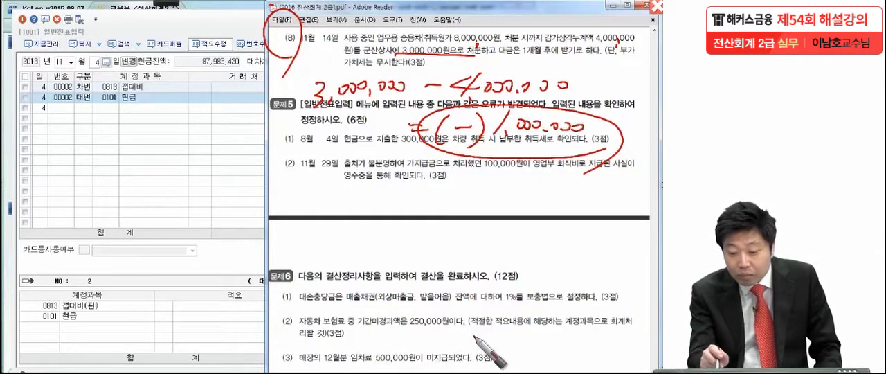
pyautogui.moveTo(357, 43); pyautogui.dragTo(415, 42)
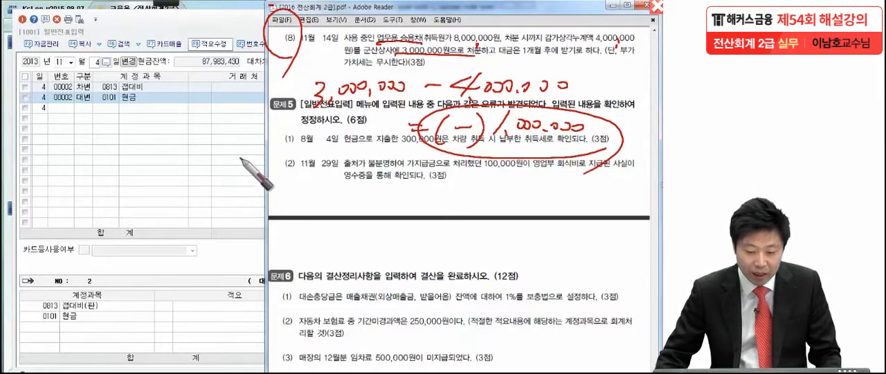
# Clear the pen marks, switch back to 일반전표입력 in KcLep and set the voucher date to November 14.
pyautogui.press('Escape')
pyautogui.click(97, 65)
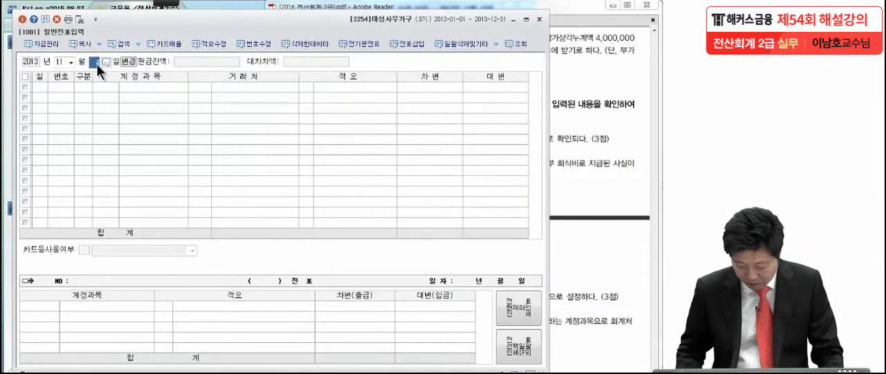
pyautogui.write('14')
pyautogui.press('Return')
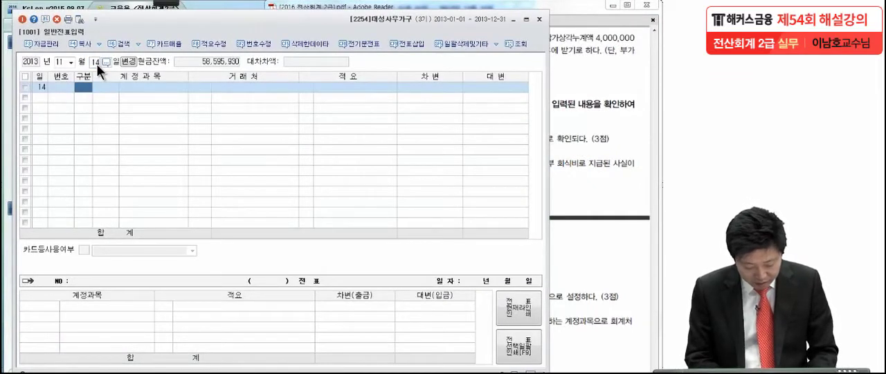
# Enter a 대변 line for 차량운반구 (0208) with an amount of 8,000,000 in the November 14 voucher.
pyautogui.write('4')
pyautogui.press('Return')
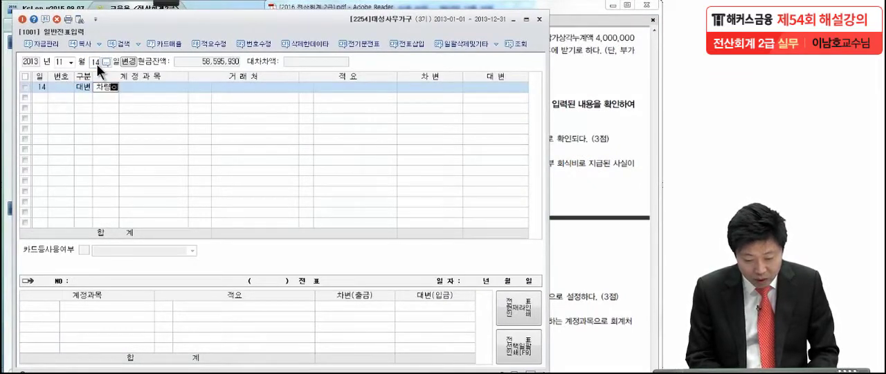
pyautogui.press('Return')
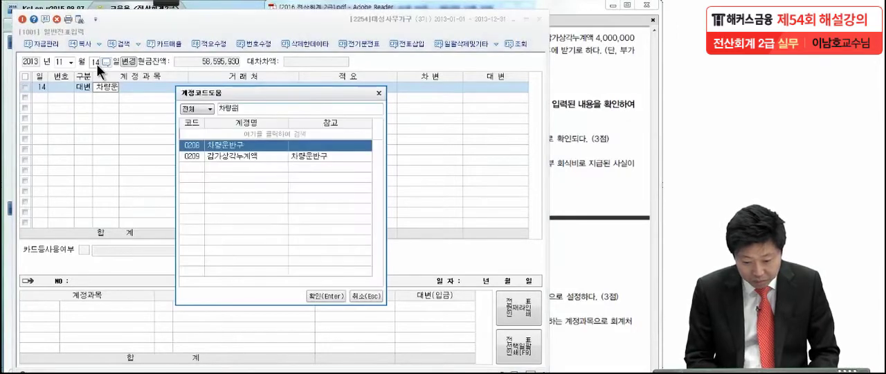
pyautogui.press('Return')
pyautogui.press('Return')
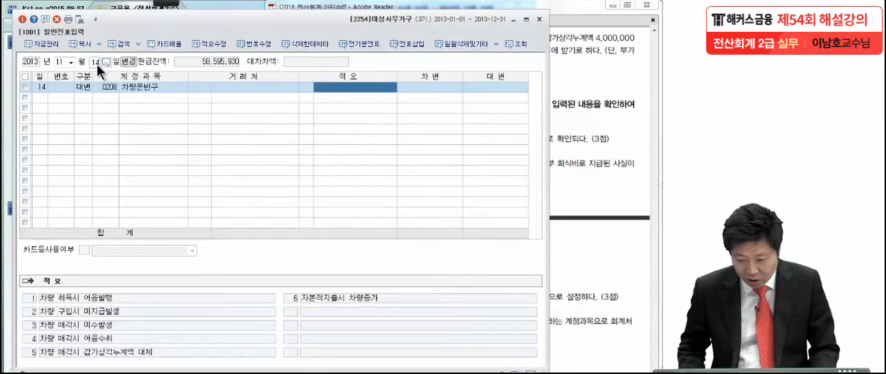
pyautogui.press('Return')
pyautogui.write('8,000,00')
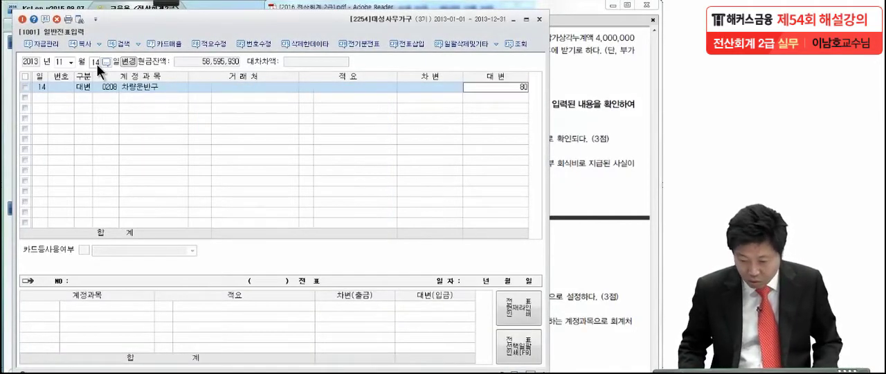
pyautogui.write('0')
pyautogui.press('Return')
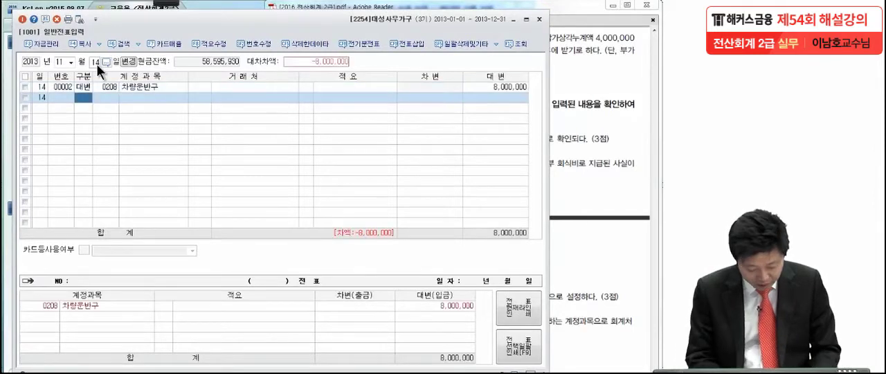
# Add a 차변 line for the 차량운반구 감가상각누계액 (0209) and set its amount to 4,000,000.
pyautogui.write('3')
pyautogui.press('Return')
pyautogui.write('감가')
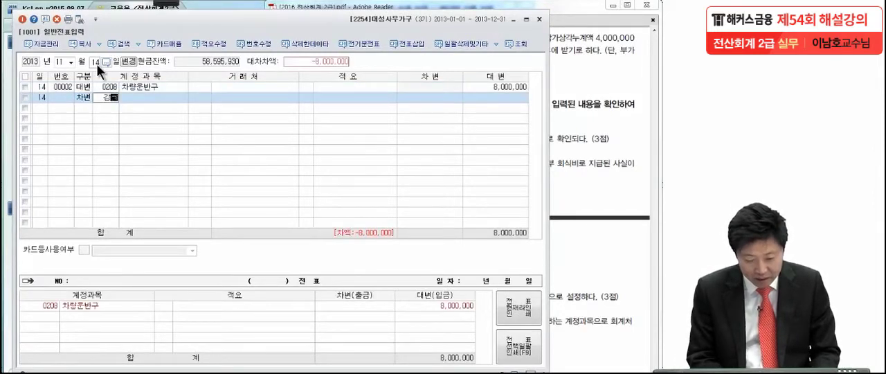
pyautogui.write('상')
pyautogui.press('Return')
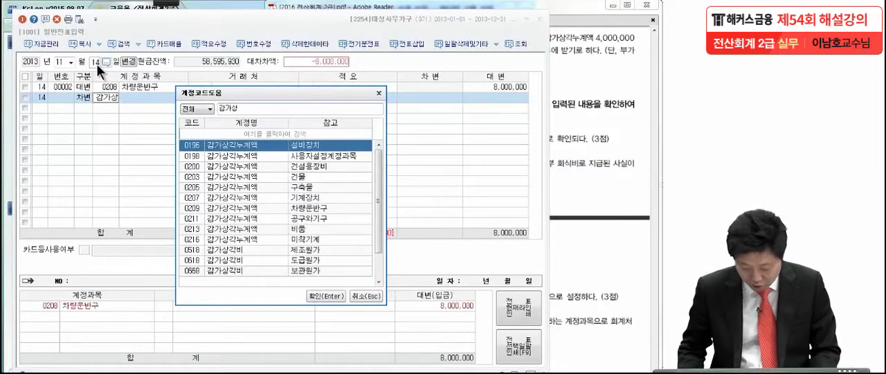
pyautogui.press('Down')
pyautogui.press('Down')
pyautogui.press('Down')
pyautogui.press('Down')
pyautogui.press('Down')
pyautogui.press('Down')
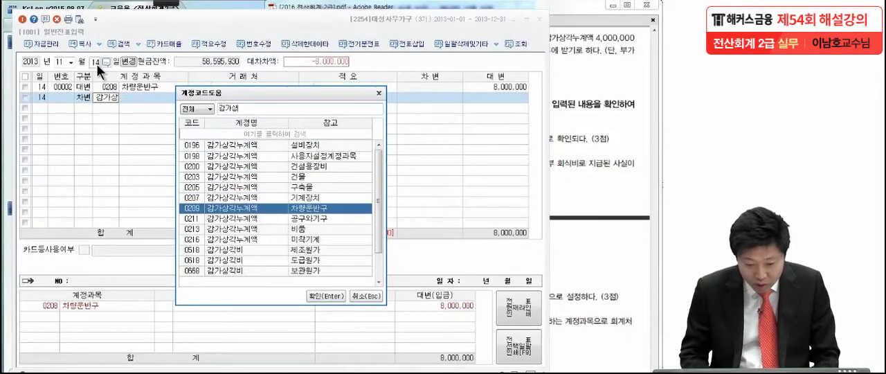
pyautogui.press('Return')
pyautogui.click(443, 100)
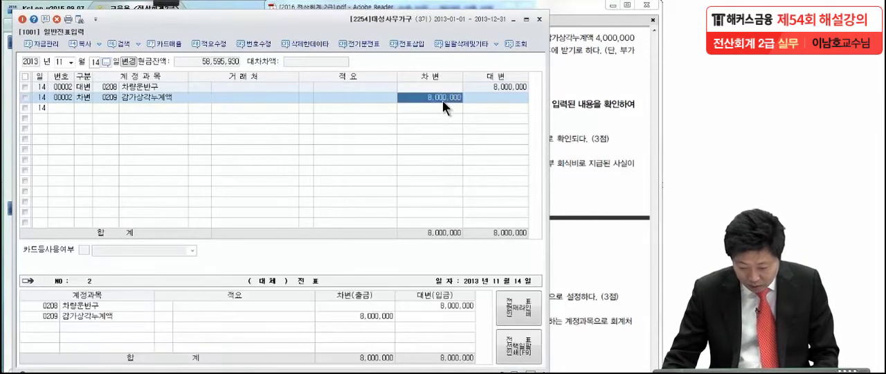
pyautogui.write('400000')
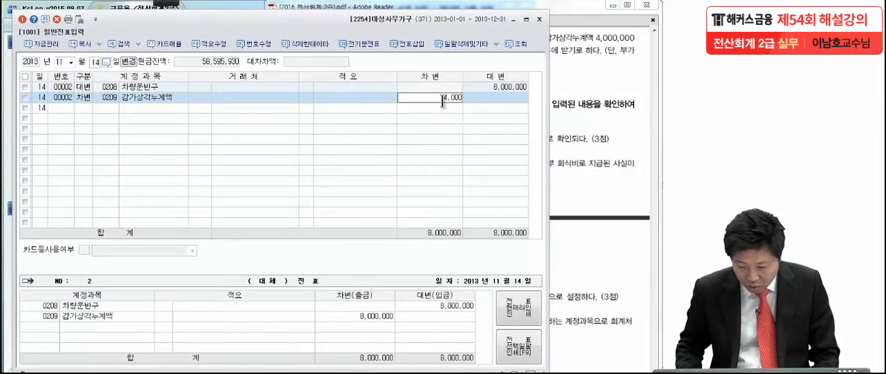
pyautogui.press('Return')
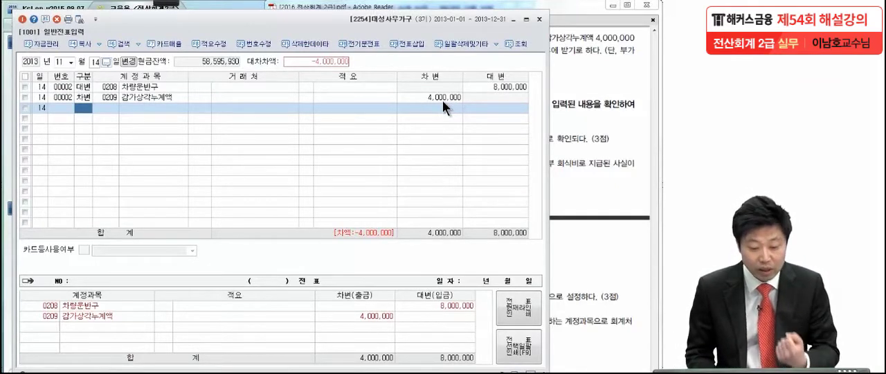
# Add a 차변 line for 미수금 (0120) with 거래처 군산상사 (00320) and set its amount to 3,000,000.
pyautogui.write('3')
pyautogui.press('Return')
pyautogui.write('미수금')
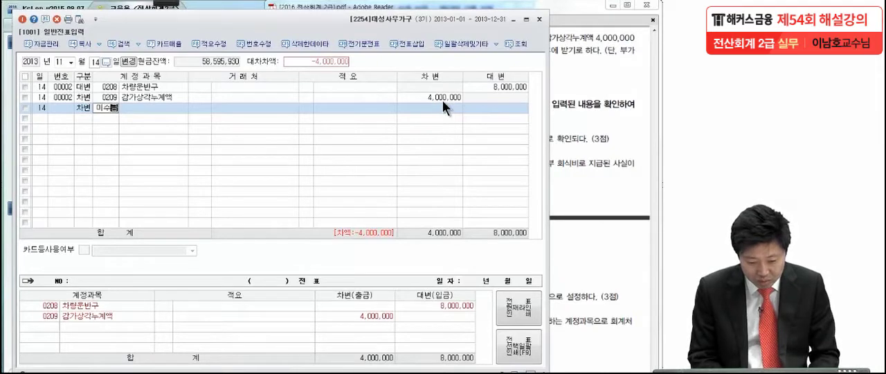
pyautogui.press('Return')
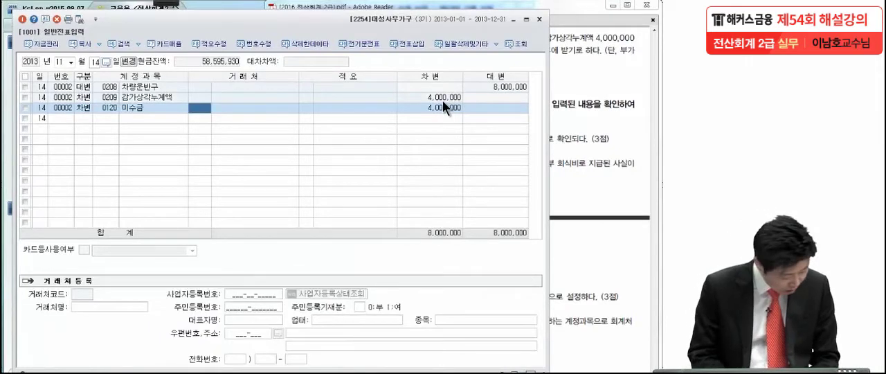
pyautogui.write('군산')
pyautogui.press('Return')
pyautogui.press('Return')
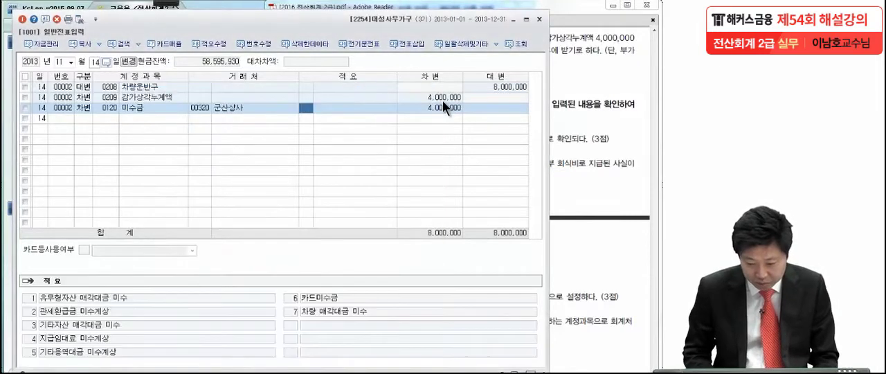
pyautogui.press('Return')
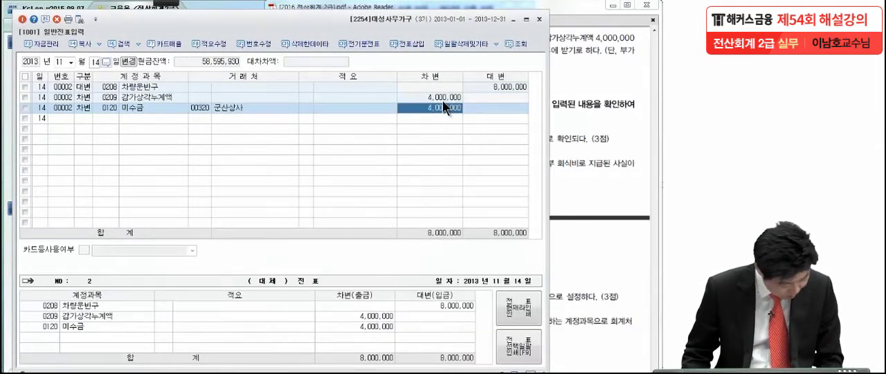
pyautogui.write('3')
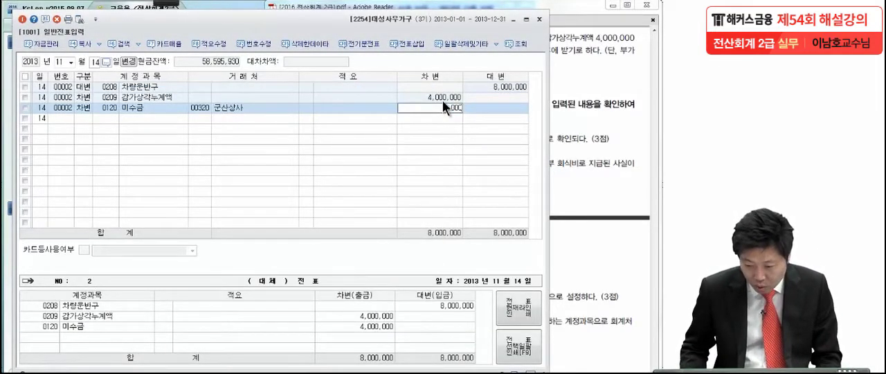
pyautogui.press('Return')
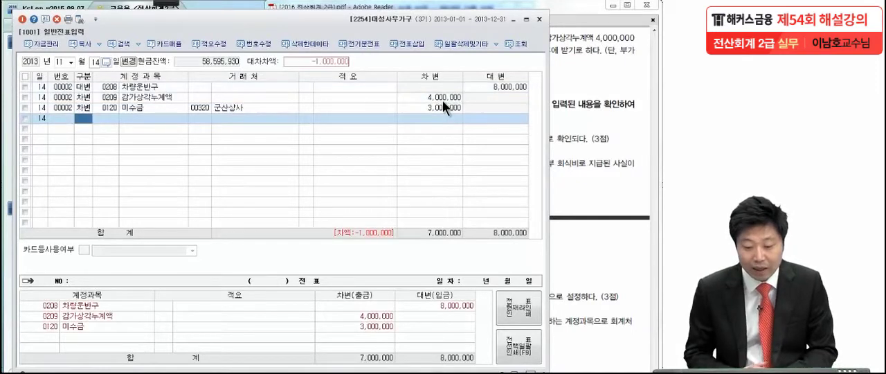
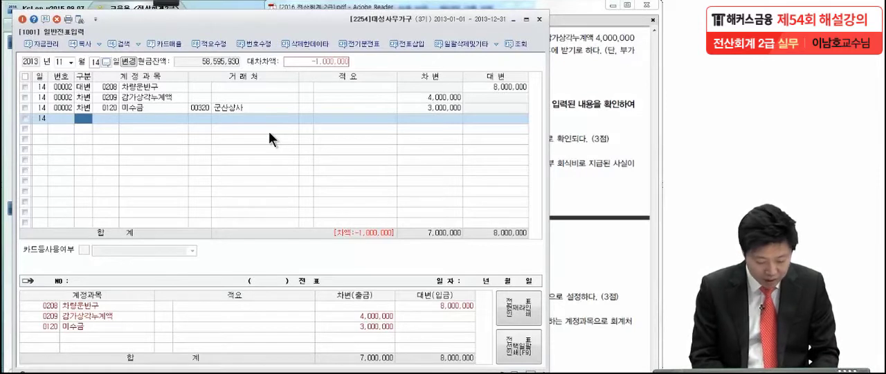
# Add a 차변 line for 유형자산처분손실 (0970) with an amount of 1,000,000 in the November 14 voucher.
pyautogui.write('3')
pyautogui.press('Return')
pyautogui.write('유형자')
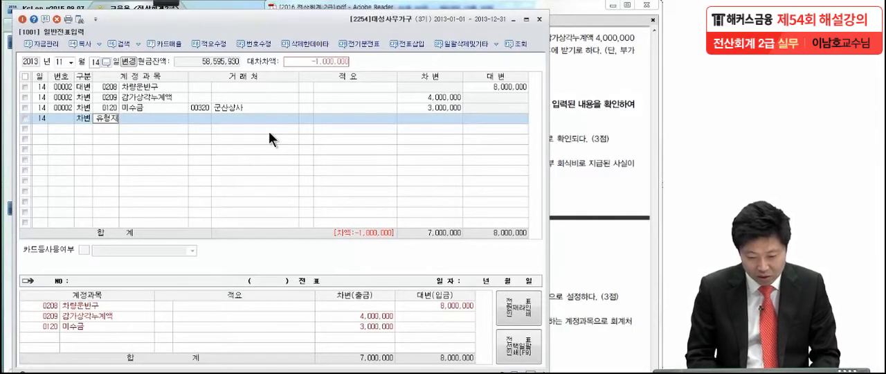
pyautogui.press('Return')
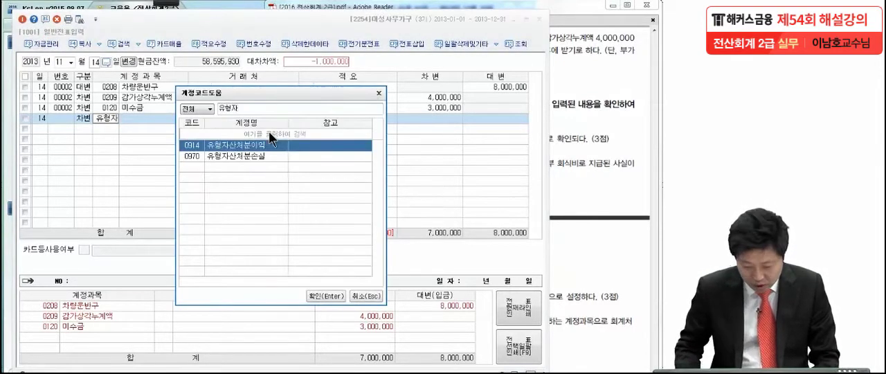
pyautogui.press('Down')
pyautogui.press('Return')
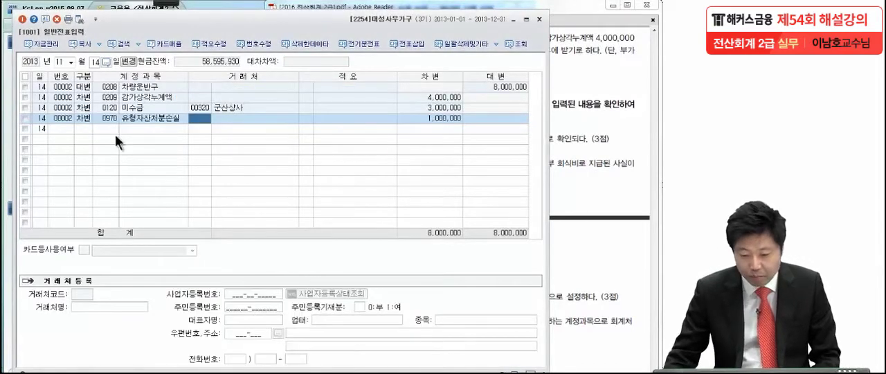
pyautogui.click(441, 118)
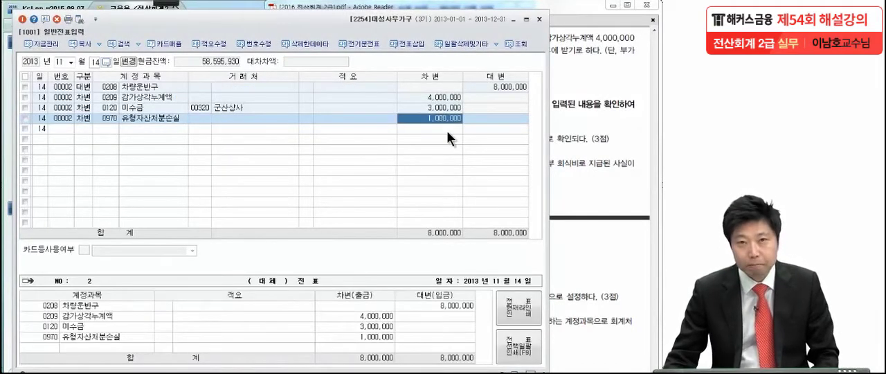
# Consult 문제5 (1) in the exam PDF and open the August 4 voucher in 일반전표입력 at its 세금과공과 account.
pyautogui.click(584, 126)
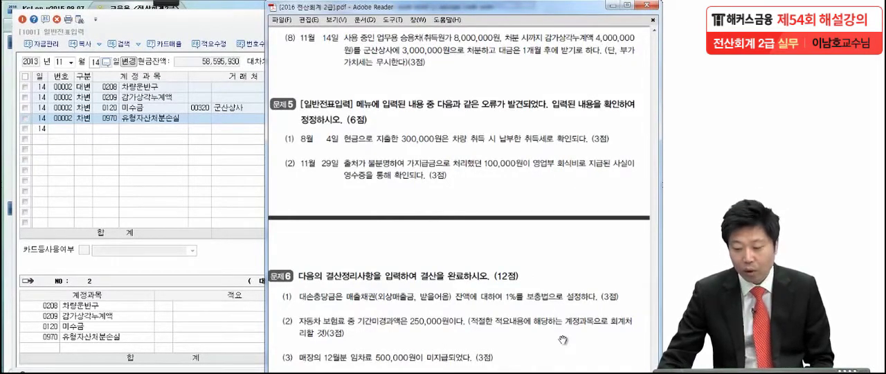
pyautogui.scroll(-3, 565, 290)
pyautogui.moveTo(564, 271); pyautogui.dragTo(568, 238)
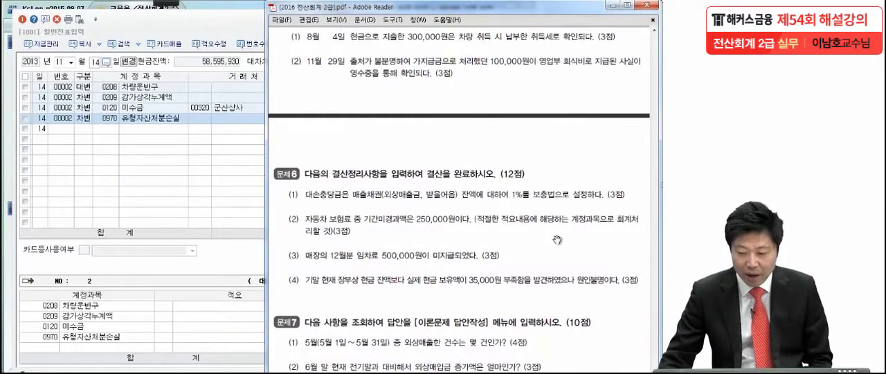
pyautogui.click(71, 62)
pyautogui.click(65, 123)
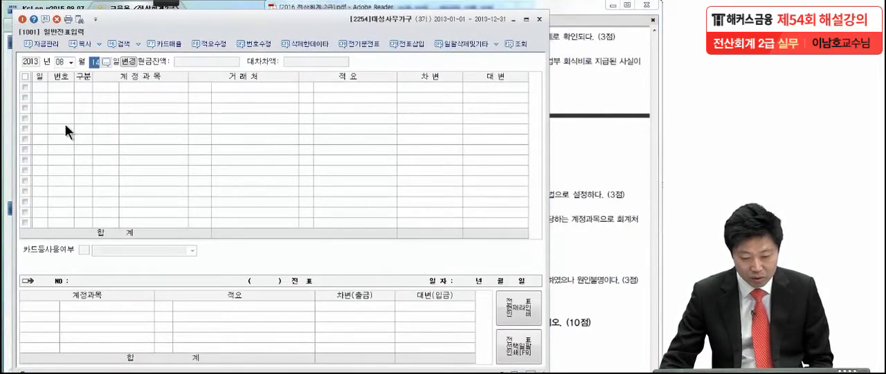
pyautogui.write('4')
pyautogui.press('Return')
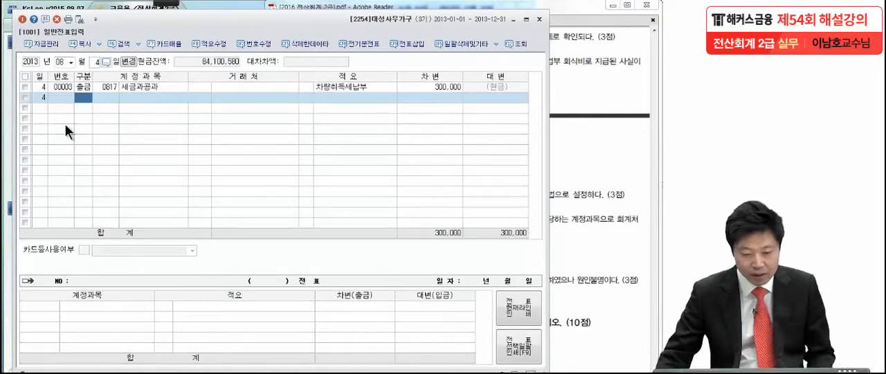
pyautogui.click(108, 86)
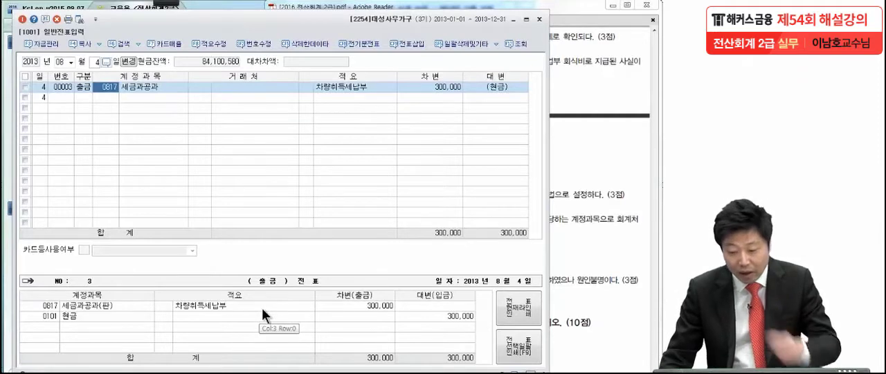
# Underline 차량 취득 시 납부한 취득세 in 문제5 (1) of the exam PDF with the pen and clear the mark.
pyautogui.click(598, 206)
pyautogui.click(165, 4)
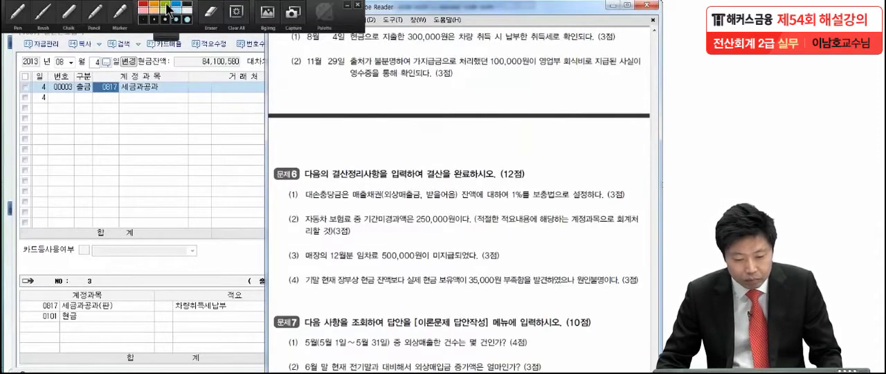
pyautogui.click(17, 13)
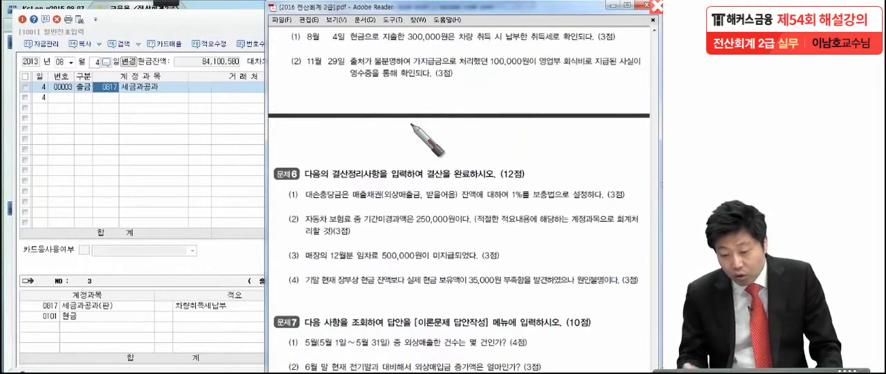
pyautogui.moveTo(458, 44); pyautogui.dragTo(559, 42)
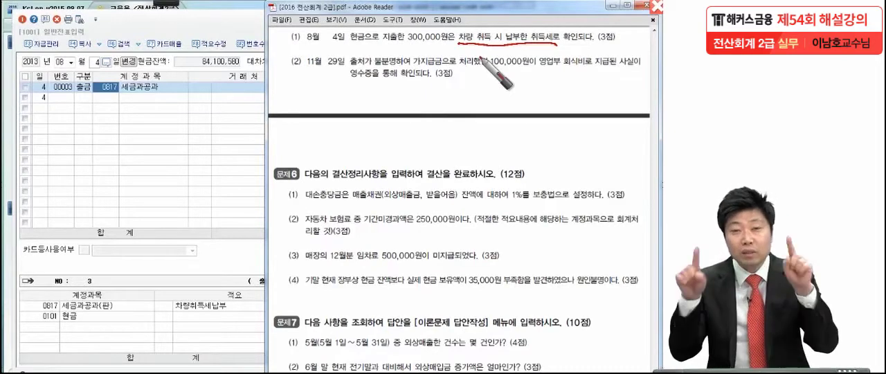
pyautogui.press('Escape')
# Change the account of the August 4 출금 line for 차량취득세납부 to 차량운반구 (0208).
pyautogui.click(137, 87)
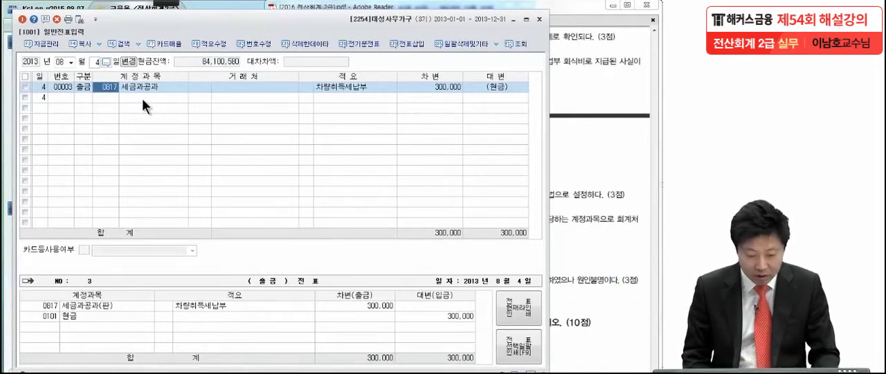
pyautogui.press('F2')
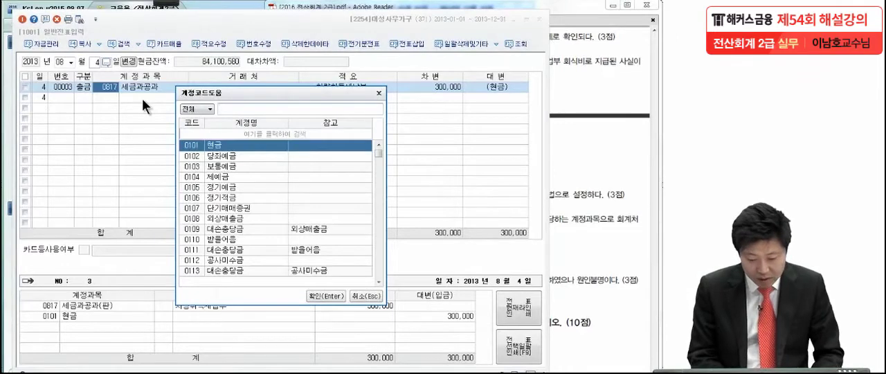
pyautogui.write('차량유운반')
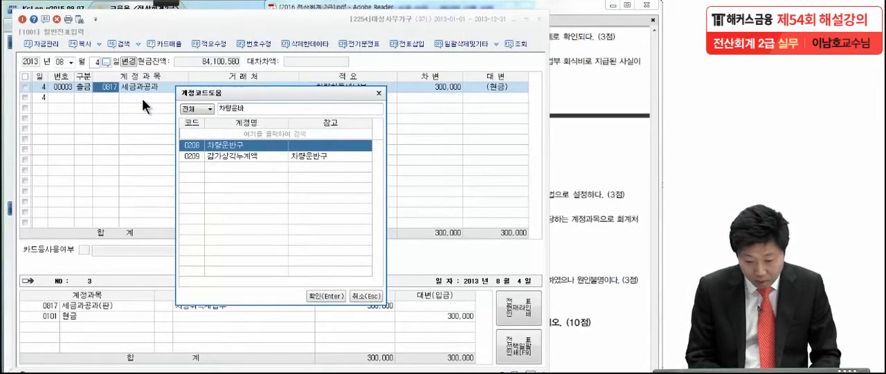
pyautogui.press('Return')
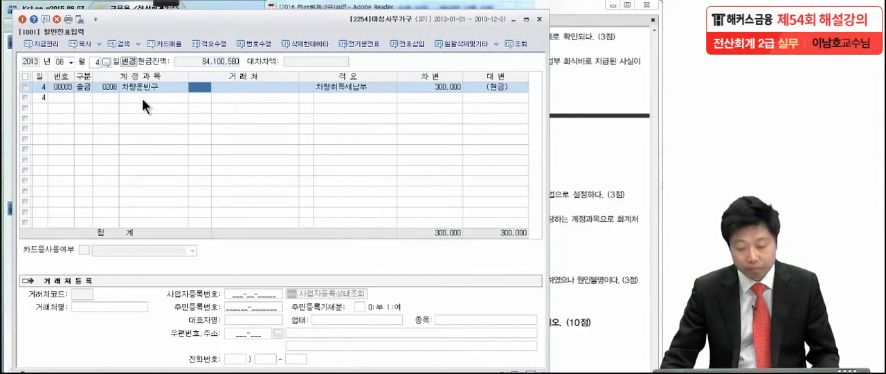
# Consult 문제5 (2) in the exam PDF and open the November 29 voucher in 일반전표입력 at its 가지급금 account.
pyautogui.click(599, 69)
pyautogui.scroll(-1, 561, 183)
pyautogui.moveTo(561, 183); pyautogui.dragTo(561, 178)
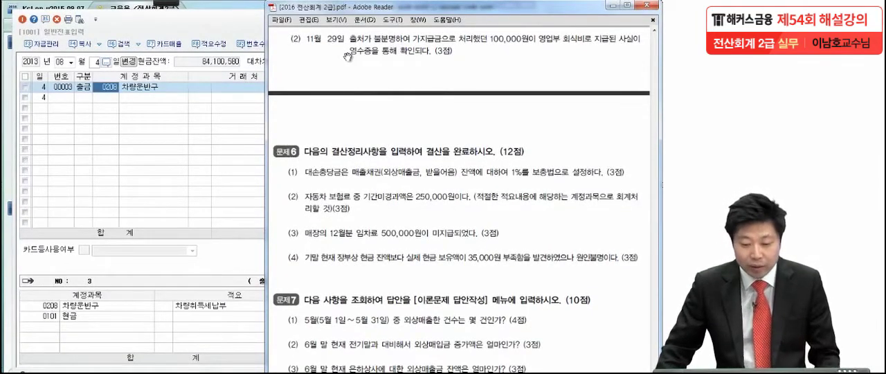
pyautogui.click(70, 62)
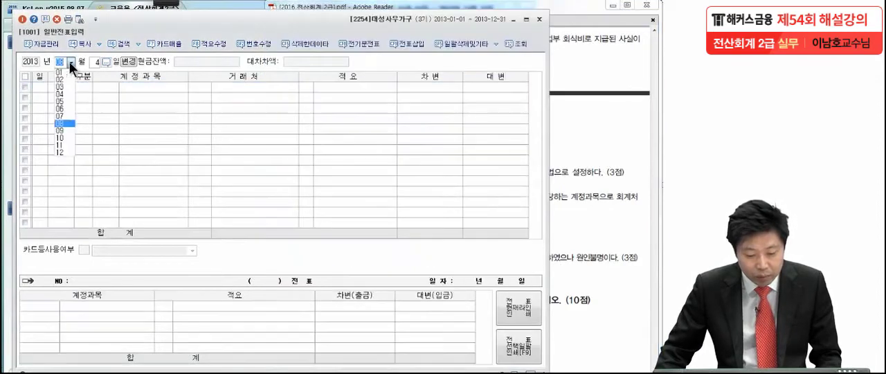
pyautogui.click(65, 145)
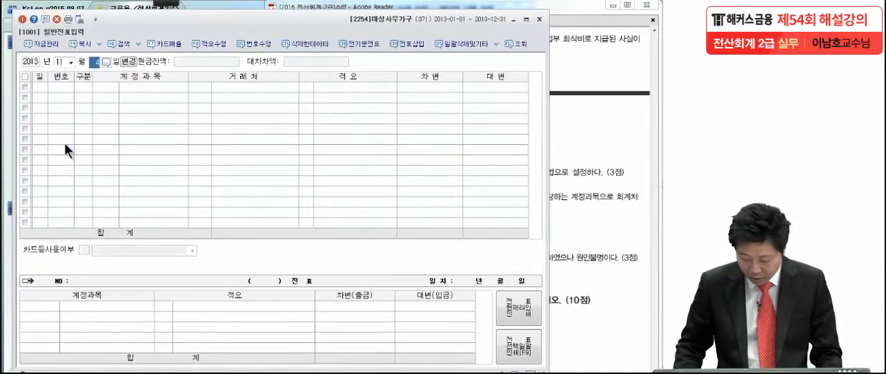
pyautogui.write('29')
pyautogui.press('Return')
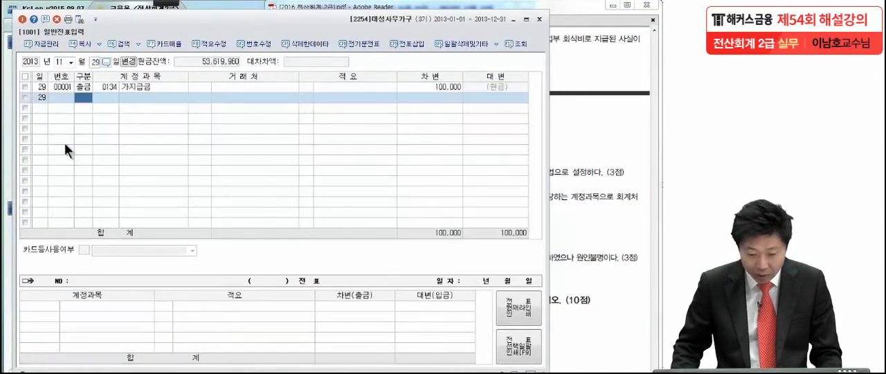
pyautogui.click(107, 87)
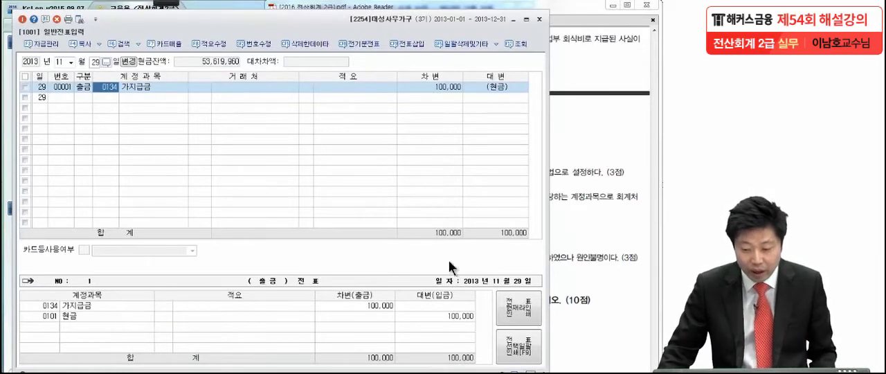
# Underline 영업부 회식비로 지급된 and 영수증을 통해 확인된다 in 문제5 (2) with the pen, and return to the November 29 voucher.
pyautogui.click(584, 190)
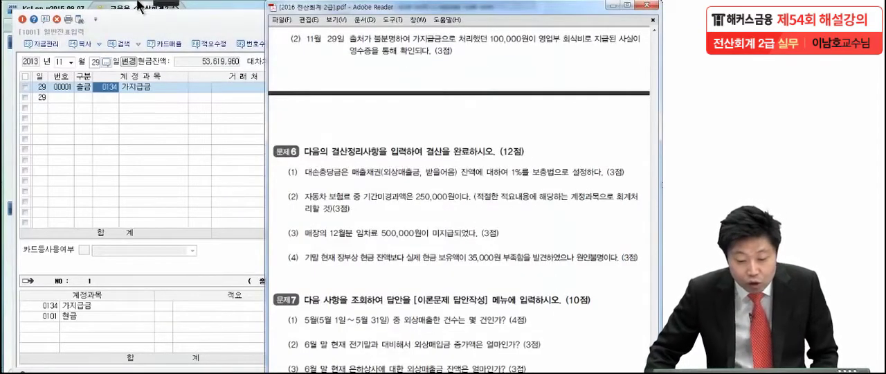
pyautogui.moveTo(164, 2)
pyautogui.click(18, 14)
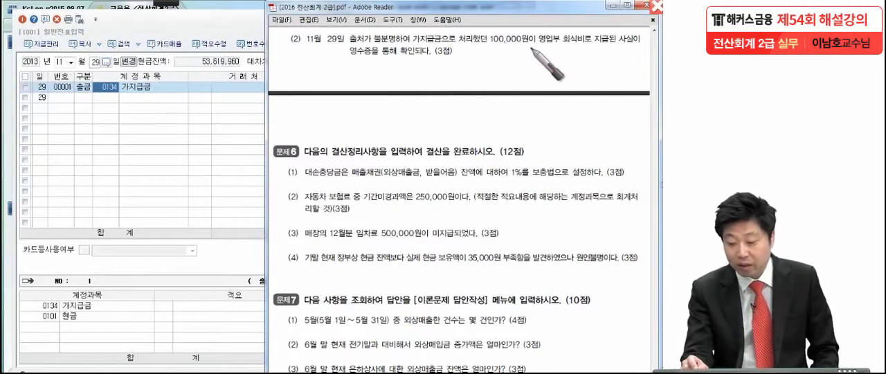
pyautogui.moveTo(531, 45); pyautogui.dragTo(627, 50)
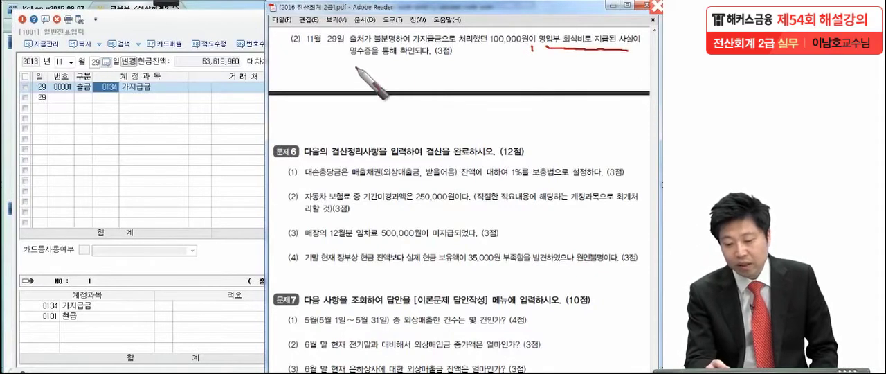
pyautogui.moveTo(353, 65); pyautogui.dragTo(429, 63)
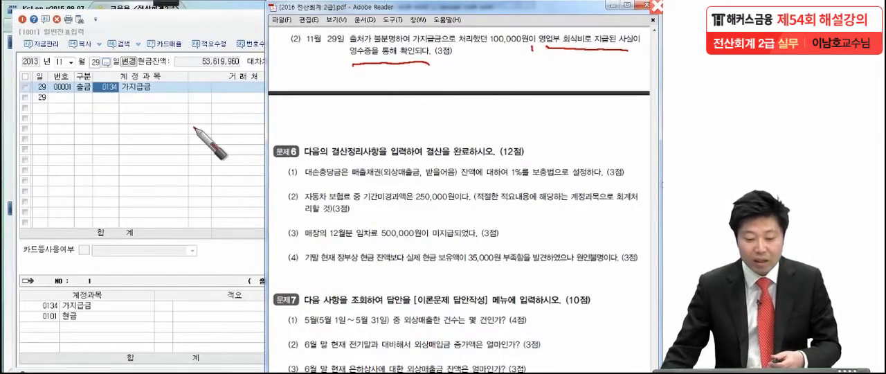
pyautogui.click(149, 89)
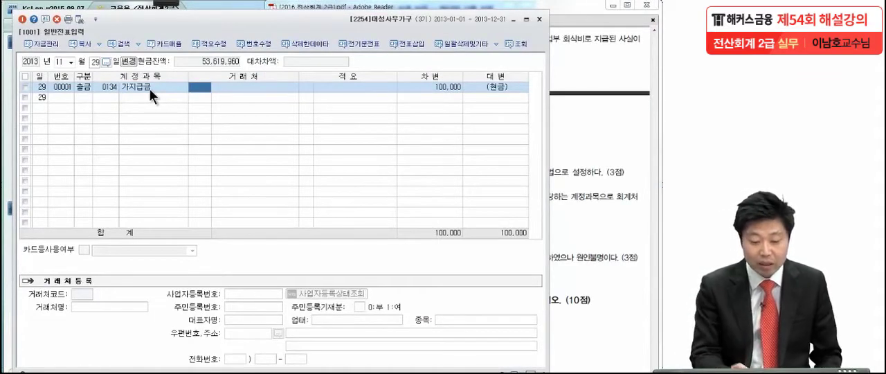
pyautogui.moveTo(179, 8)
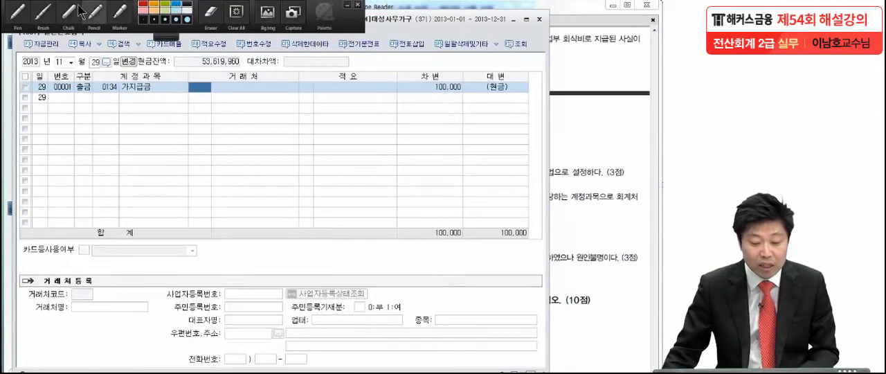
pyautogui.click(20, 14)
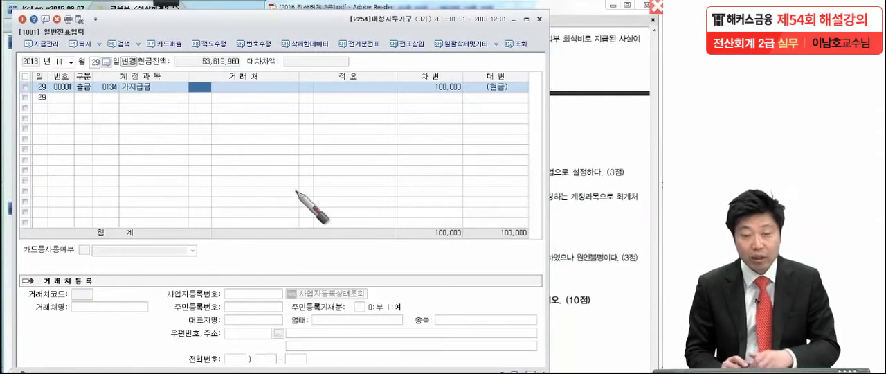
pyautogui.moveTo(69, 110); pyautogui.dragTo(68, 151)
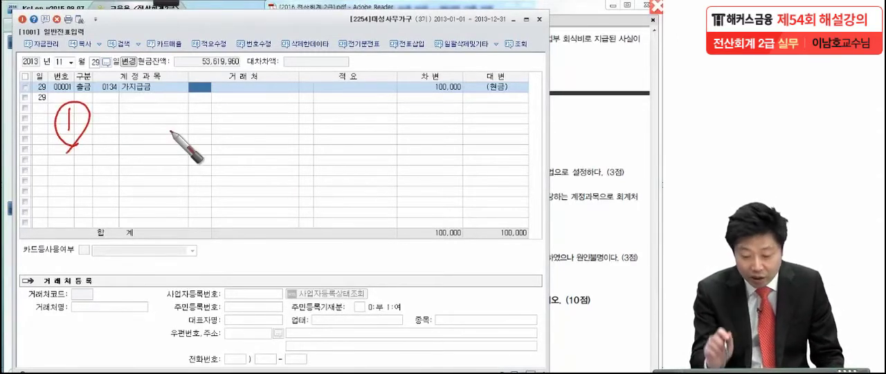
pyautogui.moveTo(306, 104); pyautogui.dragTo(280, 139)
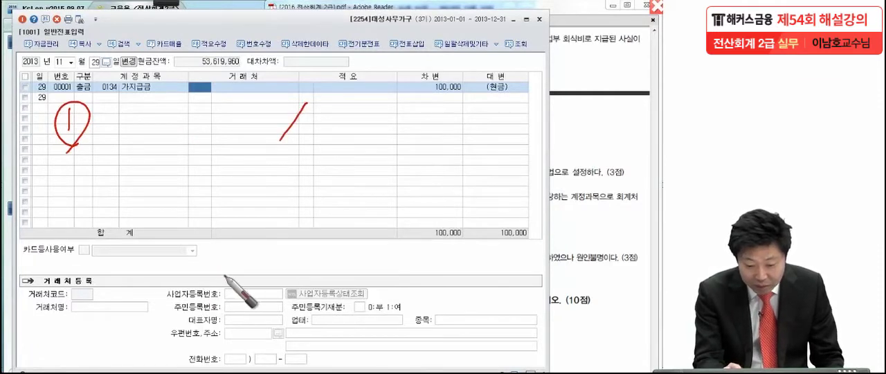
pyautogui.click(165, 85)
# Handwrite the heading <방법1> with the pen below the November 29 voucher line.
pyautogui.click(157, 3)
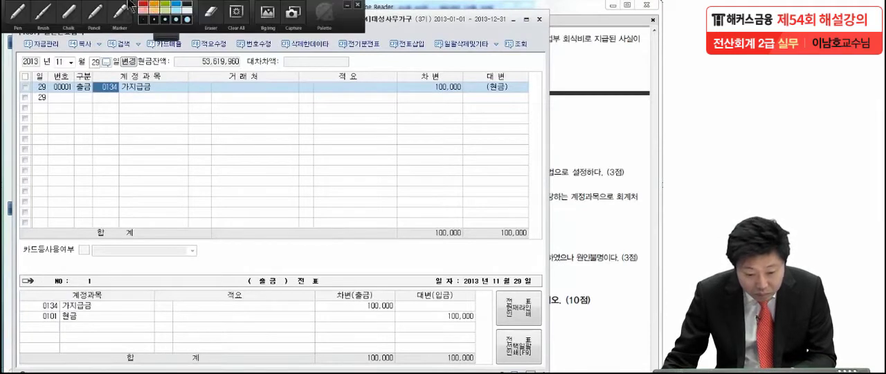
pyautogui.click(26, 16)
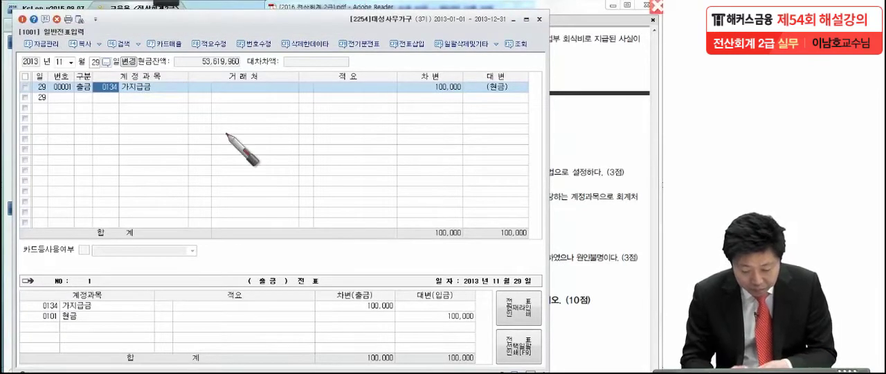
pyautogui.moveTo(65, 111); pyautogui.dragTo(63, 135)
pyautogui.moveTo(70, 112)
pyautogui.mouseDown()
pyautogui.moveTo(71, 125)
pyautogui.moveTo(121, 114)
pyautogui.moveTo(119, 127)
pyautogui.moveTo(138, 134)
pyautogui.mouseUp()
pyautogui.moveTo(153, 109)
pyautogui.mouseDown()
pyautogui.moveTo(173, 120)
pyautogui.moveTo(148, 133)
pyautogui.mouseUp()
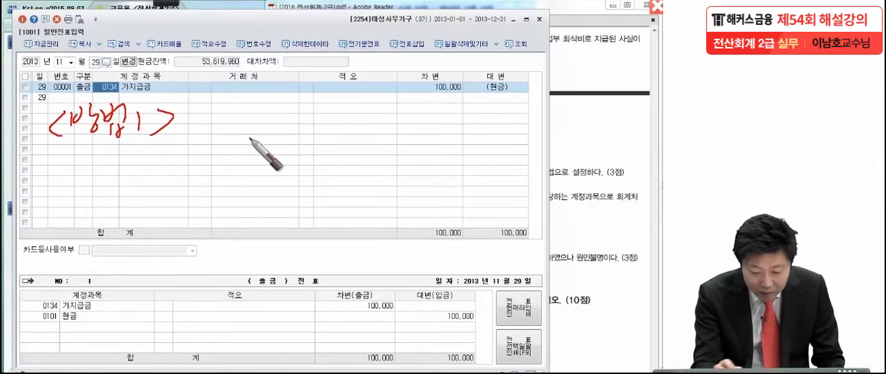
# Handwrite the journal entry 가지급금 100,000 / 현금 100,000 with the pen beside the <방법1> heading.
pyautogui.moveTo(373, 104); pyautogui.dragTo(356, 132)
pyautogui.moveTo(414, 101)
pyautogui.mouseDown()
pyautogui.moveTo(423, 122)
pyautogui.moveTo(435, 112)
pyautogui.moveTo(444, 119)
pyautogui.moveTo(440, 131)
pyautogui.moveTo(462, 137)
pyautogui.mouseUp()
pyautogui.moveTo(498, 116)
pyautogui.mouseDown()
pyautogui.moveTo(489, 133)
pyautogui.moveTo(523, 131)
pyautogui.mouseUp()
pyautogui.moveTo(530, 122); pyautogui.dragTo(538, 127)
pyautogui.moveTo(541, 121); pyautogui.dragTo(570, 129)
pyautogui.moveTo(184, 116); pyautogui.dragTo(188, 139)
pyautogui.moveTo(203, 104); pyautogui.dragTo(202, 142)
pyautogui.moveTo(206, 121)
pyautogui.mouseDown()
pyautogui.moveTo(248, 111)
pyautogui.moveTo(253, 134)
pyautogui.moveTo(267, 115)
pyautogui.moveTo(271, 134)
pyautogui.moveTo(313, 119)
pyautogui.moveTo(347, 119)
pyautogui.moveTo(352, 131)
pyautogui.mouseUp()
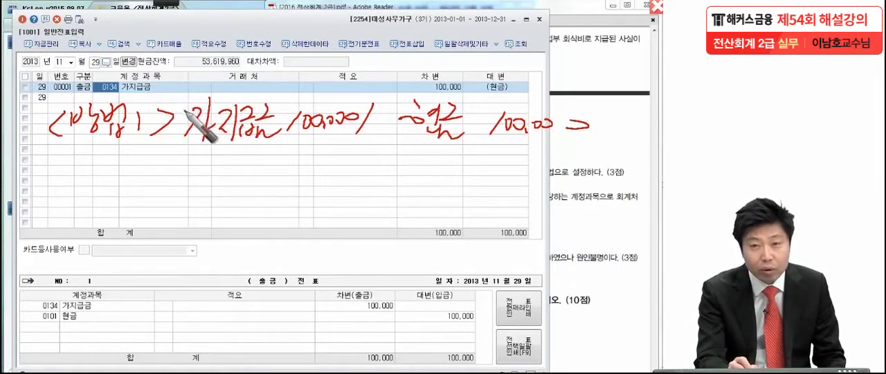
pyautogui.moveTo(171, 101); pyautogui.dragTo(175, 104)
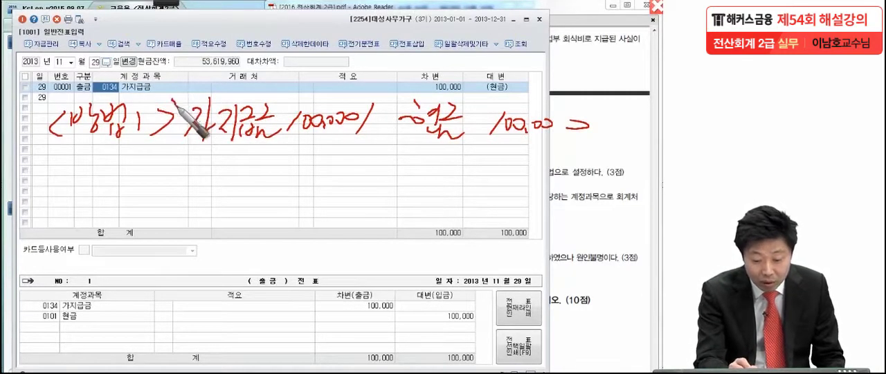
# Handwrite the entry 복리후생비 100,000 / 가지급금 100,000 with the pen under the first <방법1> entry, and rule a line beneath it.
pyautogui.moveTo(180, 159); pyautogui.dragTo(185, 171)
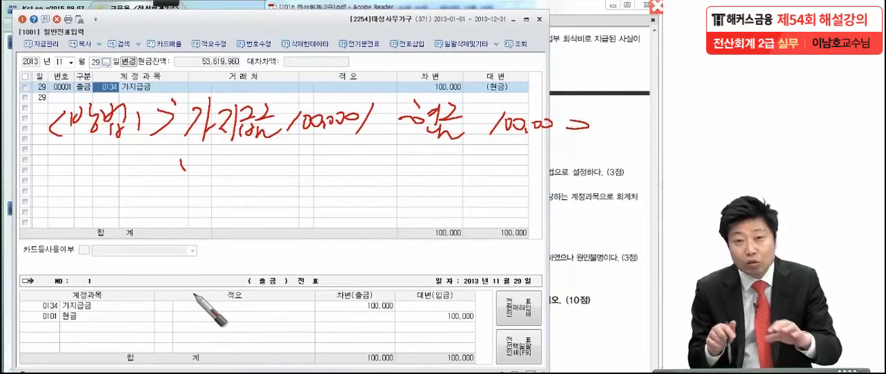
pyautogui.moveTo(371, 163); pyautogui.dragTo(351, 190)
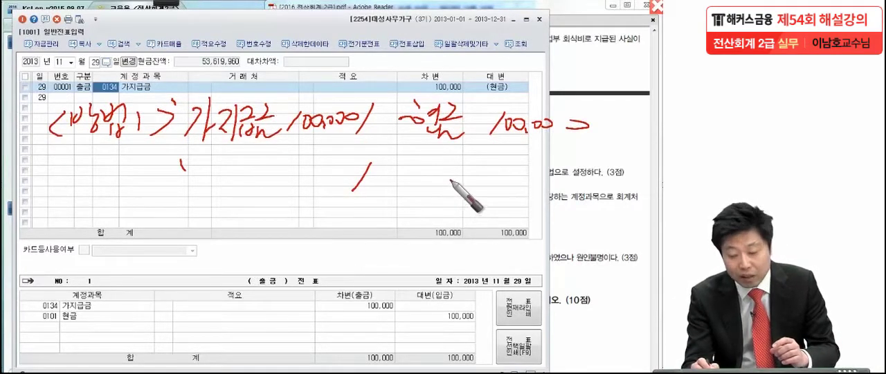
pyautogui.moveTo(386, 172); pyautogui.dragTo(393, 191)
pyautogui.moveTo(404, 151)
pyautogui.mouseDown()
pyautogui.moveTo(403, 192)
pyautogui.moveTo(447, 177)
pyautogui.moveTo(438, 187)
pyautogui.moveTo(453, 164)
pyautogui.moveTo(474, 187)
pyautogui.moveTo(516, 173)
pyautogui.moveTo(541, 181)
pyautogui.moveTo(574, 174)
pyautogui.mouseUp()
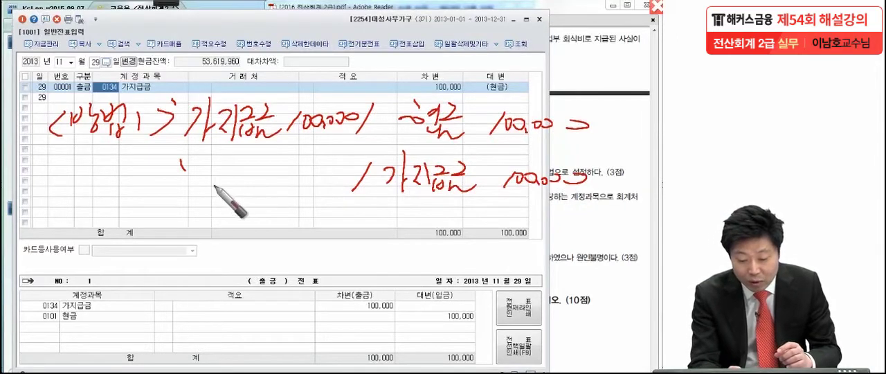
pyautogui.moveTo(197, 186); pyautogui.dragTo(280, 183)
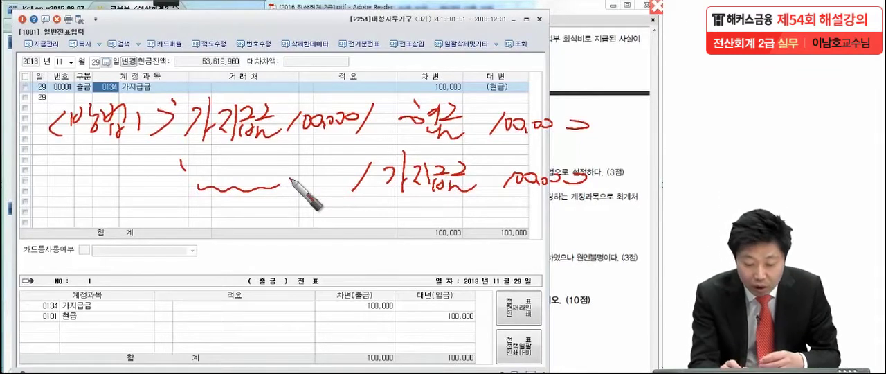
pyautogui.moveTo(209, 170)
pyautogui.mouseDown()
pyautogui.moveTo(201, 163)
pyautogui.moveTo(214, 158)
pyautogui.moveTo(206, 172)
pyautogui.moveTo(228, 170)
pyautogui.moveTo(243, 154)
pyautogui.moveTo(237, 164)
pyautogui.moveTo(251, 157)
pyautogui.moveTo(249, 179)
pyautogui.moveTo(256, 159)
pyautogui.moveTo(286, 162)
pyautogui.moveTo(285, 181)
pyautogui.mouseUp()
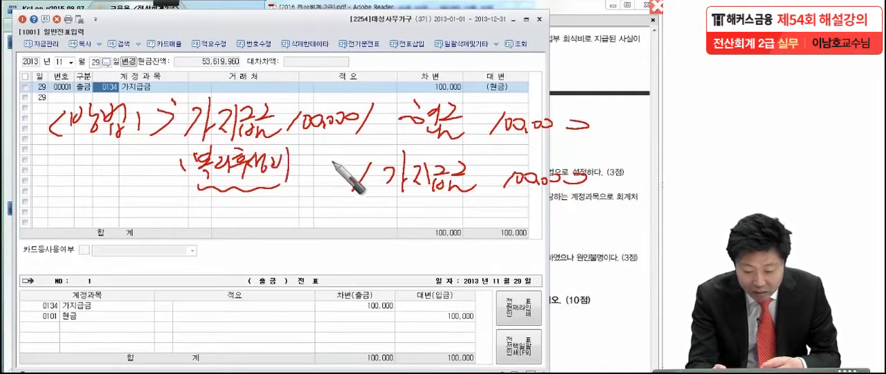
pyautogui.moveTo(306, 155)
pyautogui.mouseDown()
pyautogui.moveTo(335, 169)
pyautogui.moveTo(357, 162)
pyautogui.mouseUp()
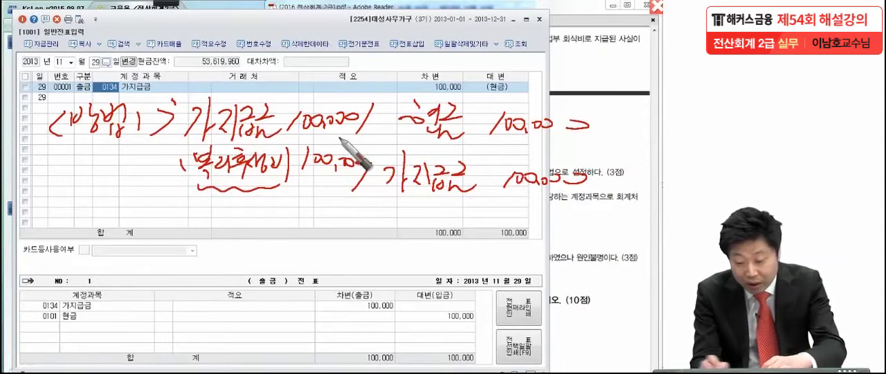
pyautogui.moveTo(179, 201); pyautogui.dragTo(600, 206)
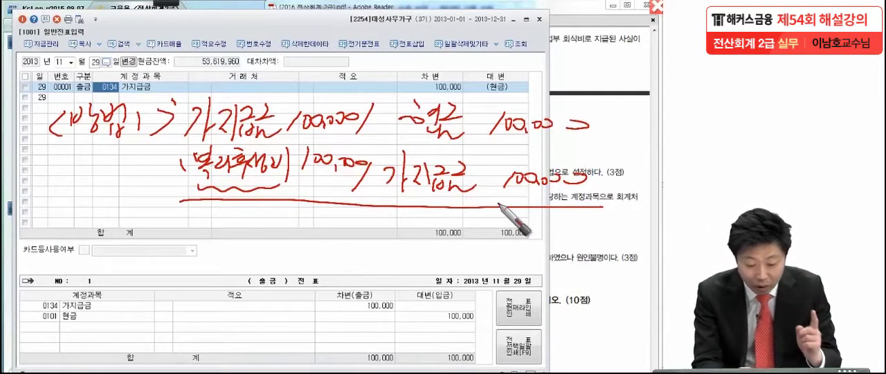
# Handwrite the heading <방법2> with the pen below the ruled line, with the entry 가지급금 100,000 / 현금 100,000 beside it.
pyautogui.moveTo(68, 220)
pyautogui.mouseDown()
pyautogui.moveTo(61, 254)
pyautogui.moveTo(96, 236)
pyautogui.mouseUp()
pyautogui.moveTo(104, 211)
pyautogui.mouseDown()
pyautogui.moveTo(110, 238)
pyautogui.moveTo(142, 230)
pyautogui.moveTo(155, 258)
pyautogui.mouseUp()
pyautogui.moveTo(166, 234)
pyautogui.mouseDown()
pyautogui.moveTo(199, 242)
pyautogui.moveTo(178, 266)
pyautogui.mouseUp()
pyautogui.moveTo(377, 232); pyautogui.dragTo(356, 274)
pyautogui.moveTo(409, 225)
pyautogui.mouseDown()
pyautogui.moveTo(428, 242)
pyautogui.moveTo(453, 235)
pyautogui.moveTo(505, 253)
pyautogui.moveTo(601, 254)
pyautogui.mouseUp()
pyautogui.moveTo(214, 234)
pyautogui.mouseDown()
pyautogui.moveTo(220, 247)
pyautogui.moveTo(292, 238)
pyautogui.moveTo(299, 255)
pyautogui.moveTo(316, 244)
pyautogui.moveTo(364, 242)
pyautogui.mouseUp()
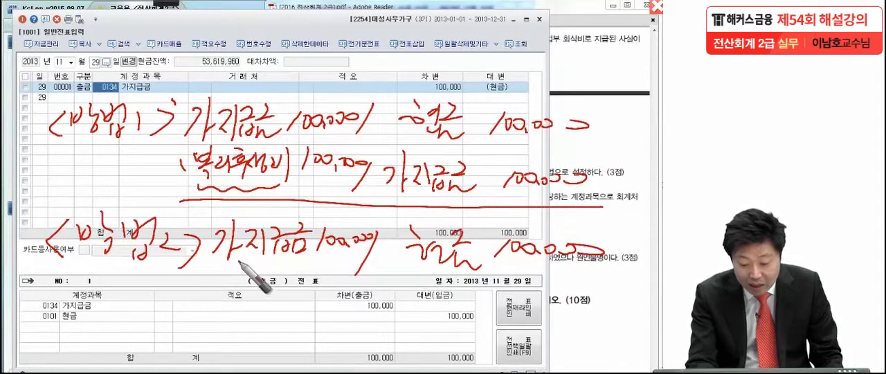
# Cross out 가지급금 in the <방법2> entry, write 복리후생비 beneath it with an arrow, and underline 가지급금 and the <방법1> heading.
pyautogui.moveTo(220, 265); pyautogui.dragTo(302, 225)
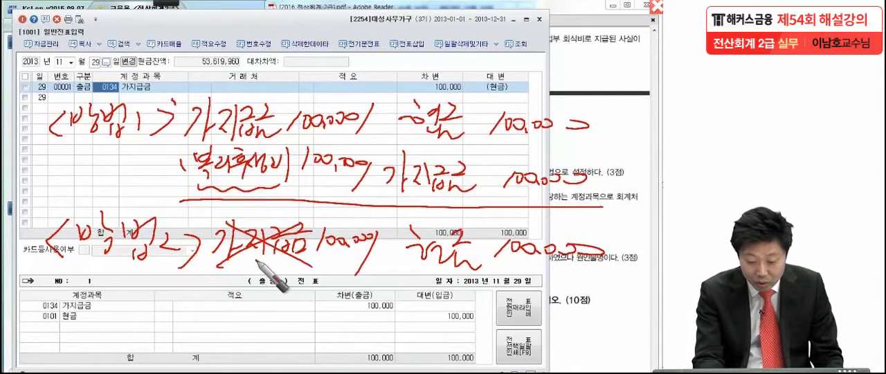
pyautogui.moveTo(248, 256)
pyautogui.mouseDown()
pyautogui.moveTo(242, 292)
pyautogui.moveTo(206, 305)
pyautogui.moveTo(220, 324)
pyautogui.moveTo(248, 296)
pyautogui.moveTo(243, 305)
pyautogui.moveTo(285, 326)
pyautogui.moveTo(286, 304)
pyautogui.moveTo(305, 320)
pyautogui.moveTo(320, 310)
pyautogui.moveTo(331, 333)
pyautogui.moveTo(335, 323)
pyautogui.mouseUp()
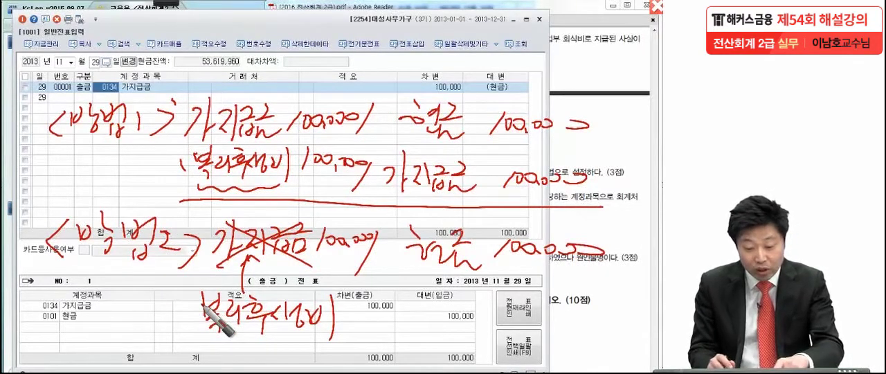
pyautogui.moveTo(179, 140); pyautogui.dragTo(281, 140)
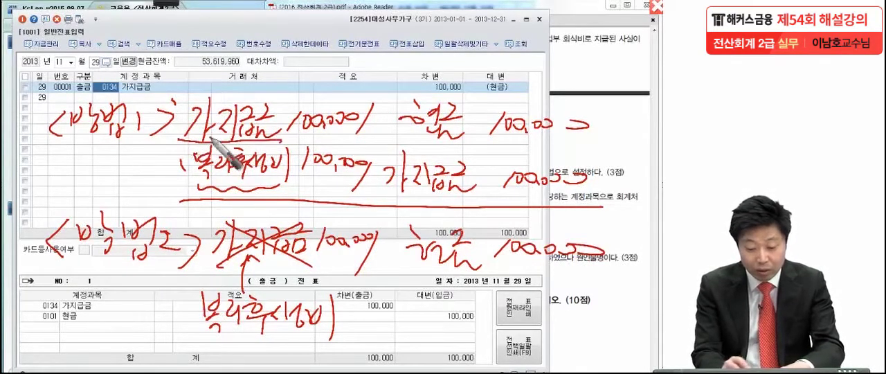
pyautogui.moveTo(50, 144); pyautogui.dragTo(146, 144)
pyautogui.moveTo(43, 158); pyautogui.dragTo(186, 158)
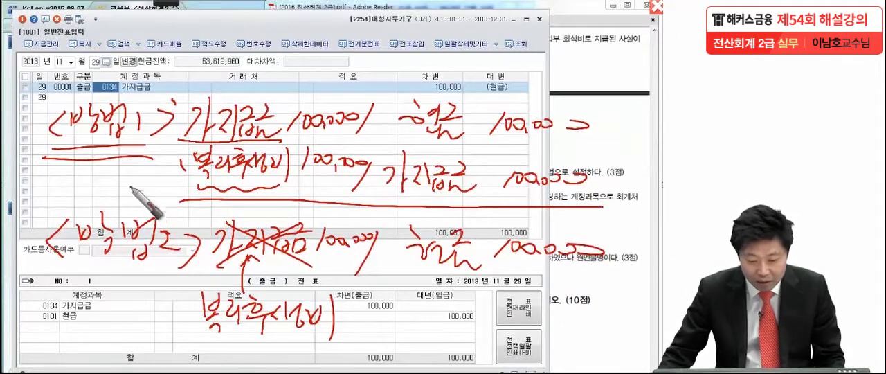
# Clear the pen notes and change the November 29 voucher's account to 0811 복리후생비 (판매관리비).
pyautogui.press('Escape')
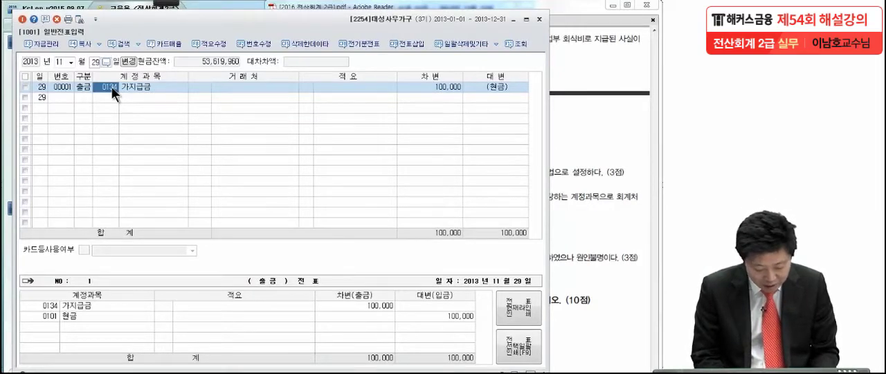
pyautogui.press('F2')
pyautogui.write('복리후')
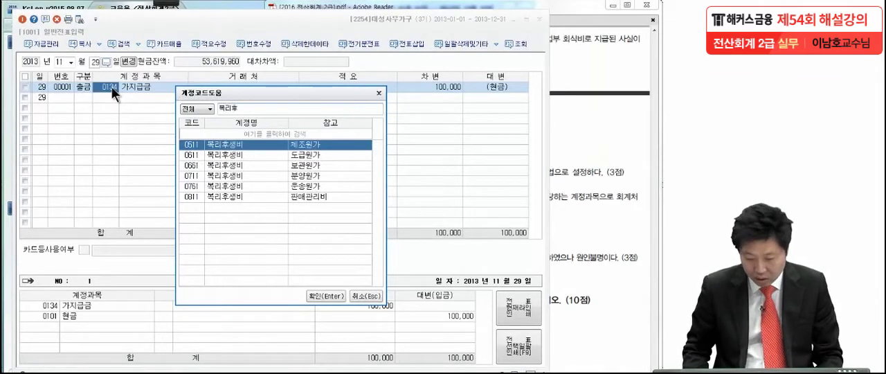
pyautogui.click(239, 197)
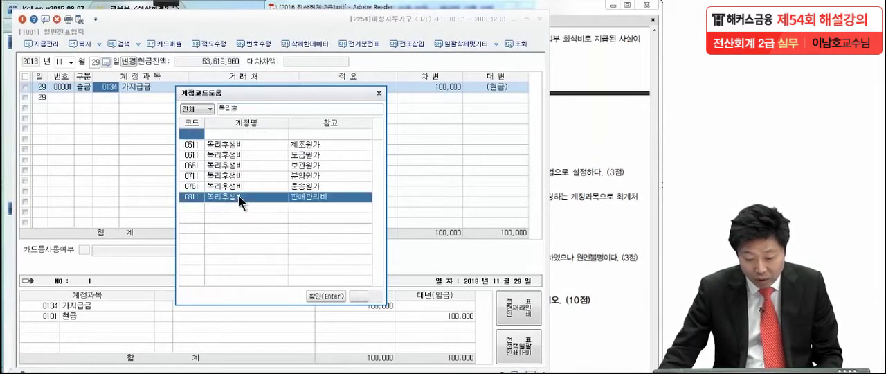
pyautogui.press('Return')
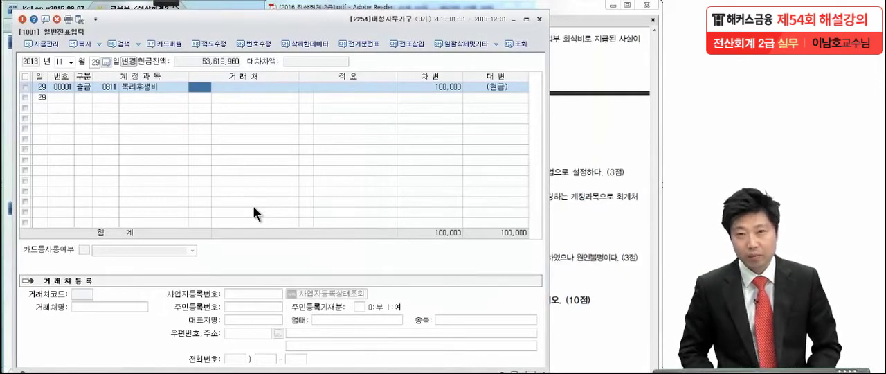
# Underline the 복리후생비(판) and 현금 accounts and their 100,000 amounts with the pen in the voucher preview, and leave pen mode.
pyautogui.click(139, 89)
pyautogui.click(166, 4)
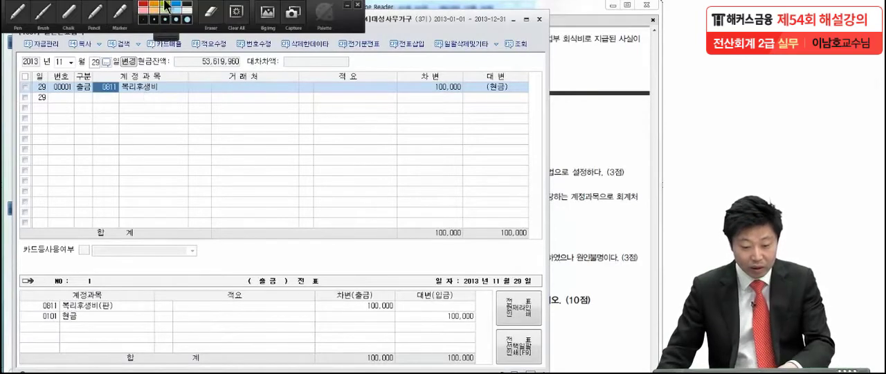
pyautogui.click(30, 29)
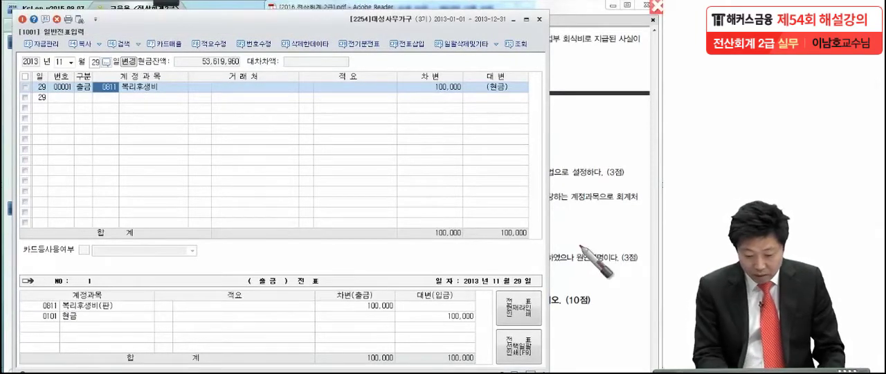
pyautogui.moveTo(42, 328); pyautogui.dragTo(81, 325)
pyautogui.moveTo(443, 326); pyautogui.dragTo(493, 324)
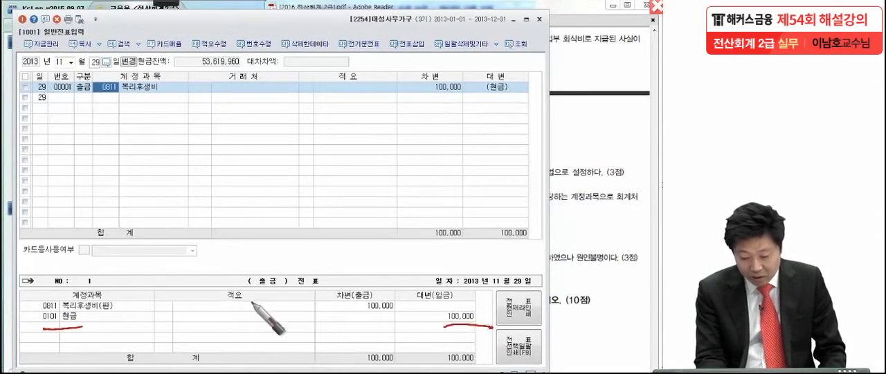
pyautogui.moveTo(36, 317); pyautogui.dragTo(118, 311)
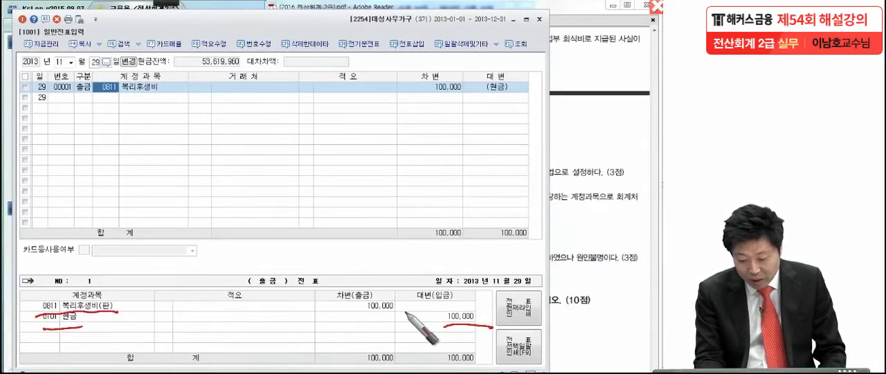
pyautogui.moveTo(405, 311); pyautogui.dragTo(325, 313)
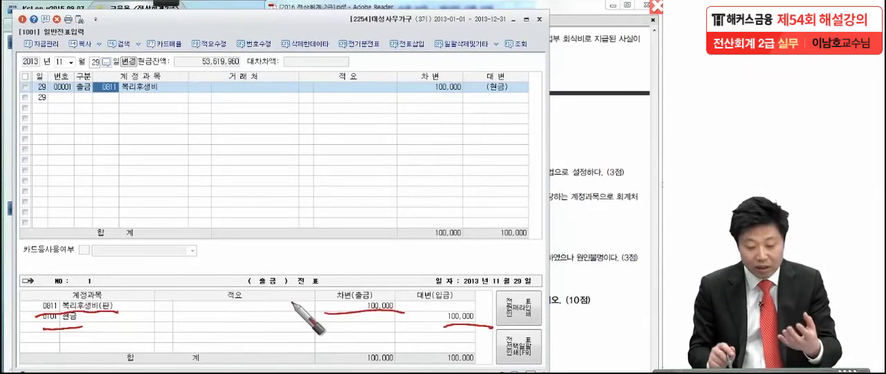
pyautogui.click(28, 305)
pyautogui.click(29, 322)
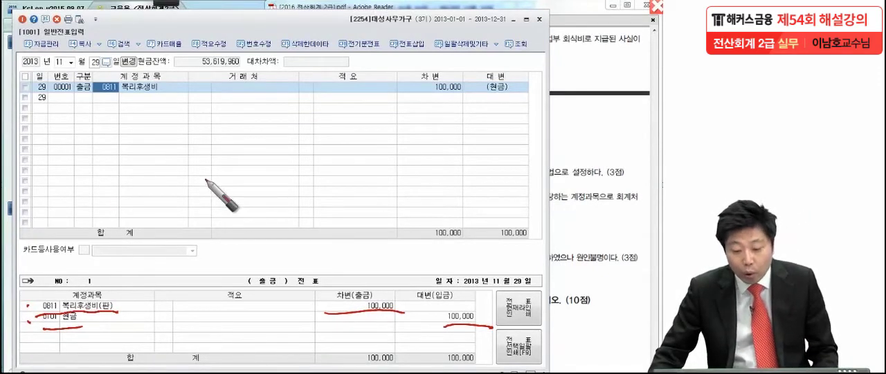
pyautogui.press('Escape')
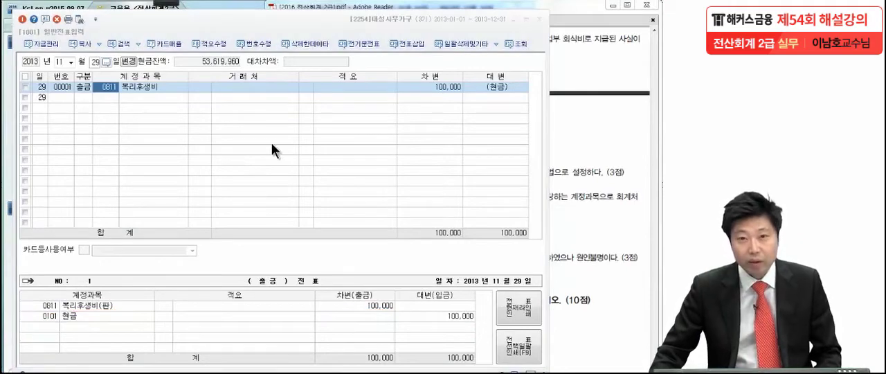
# Consult 문제6 (1) in the exam PDF and set the 일반전표입력 date to December 31.
pyautogui.moveTo(508, 281); pyautogui.dragTo(512, 182)
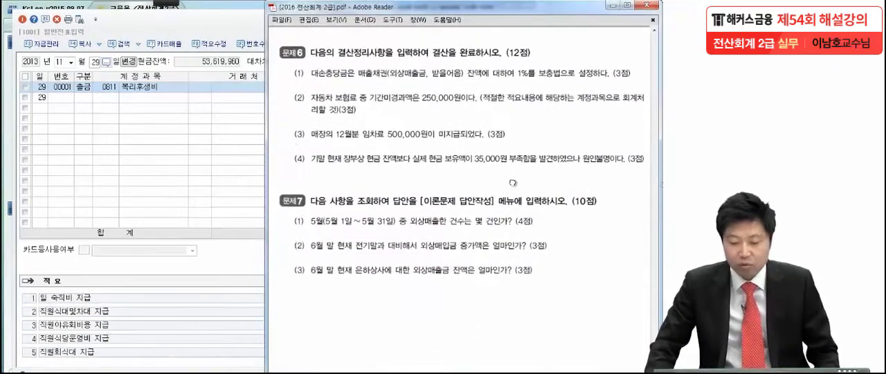
pyautogui.scroll(-1, 480, 209)
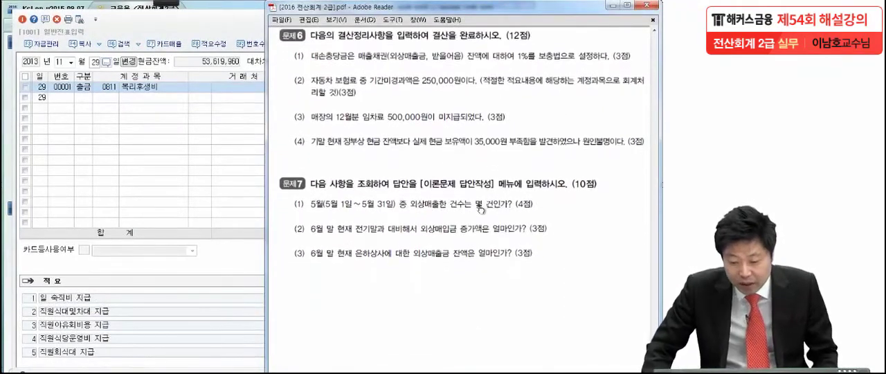
pyautogui.scroll(-1, 480, 210)
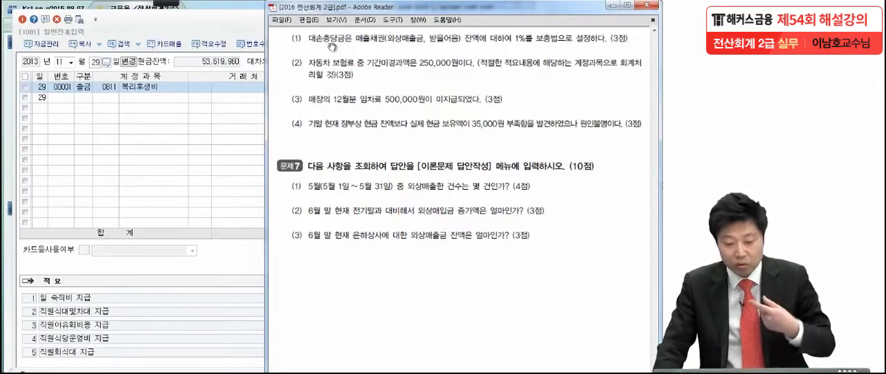
pyautogui.click(64, 107)
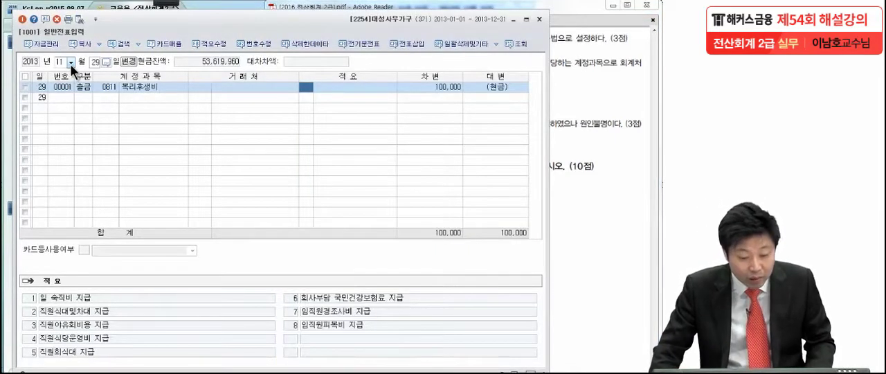
pyautogui.click(71, 62)
pyautogui.click(70, 153)
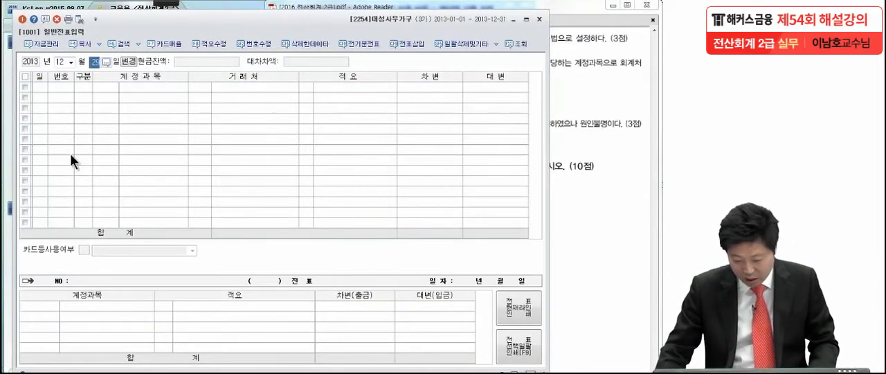
pyautogui.write('31')
pyautogui.press('Return')
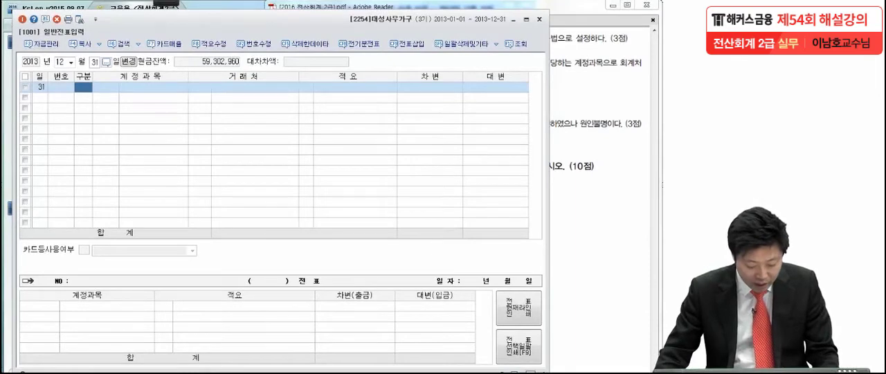
# Open the 합계잔액시산표 for December 31, 2013 in place of the voucher entry window.
pyautogui.press('Escape')
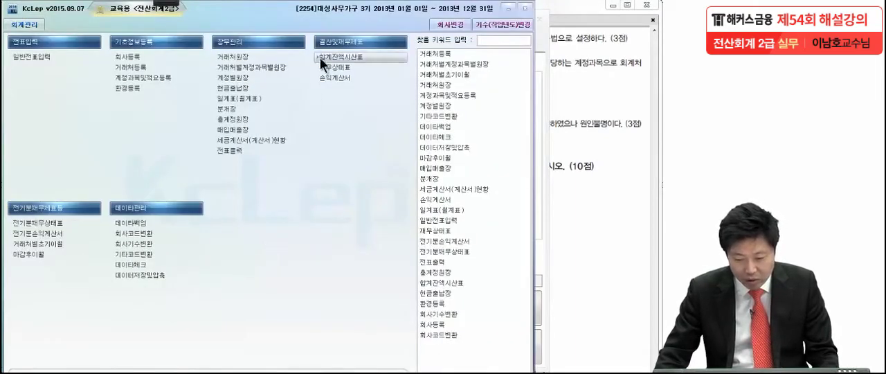
pyautogui.click(320, 57)
pyautogui.moveTo(205, 88); pyautogui.dragTo(329, 18)
pyautogui.click(130, 67)
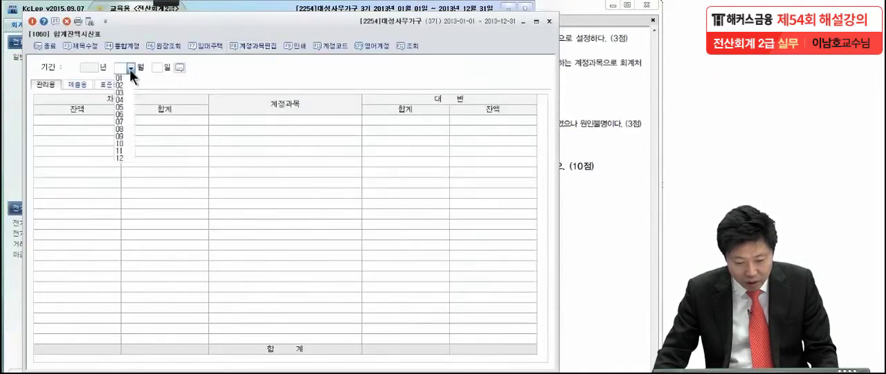
pyautogui.click(121, 158)
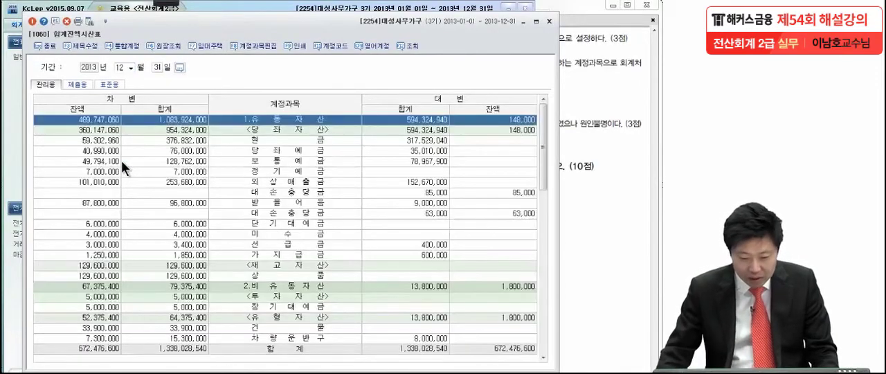
# Mark the balances of 외상매출금, 받을어음 and their two 대손충당금 rows with the pen, and handwrite 1,010,100 above the table.
pyautogui.moveTo(166, 3)
pyautogui.click(18, 18)
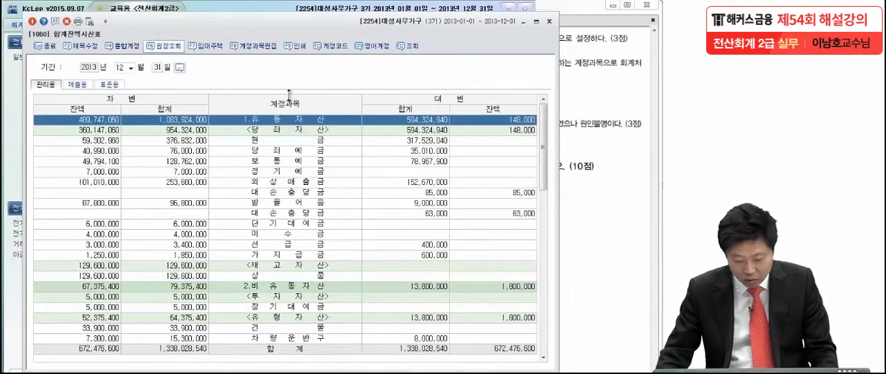
pyautogui.moveTo(119, 186); pyautogui.dragTo(130, 184)
pyautogui.moveTo(119, 207); pyautogui.dragTo(130, 203)
pyautogui.moveTo(534, 196); pyautogui.dragTo(546, 193)
pyautogui.moveTo(534, 218); pyautogui.dragTo(555, 212)
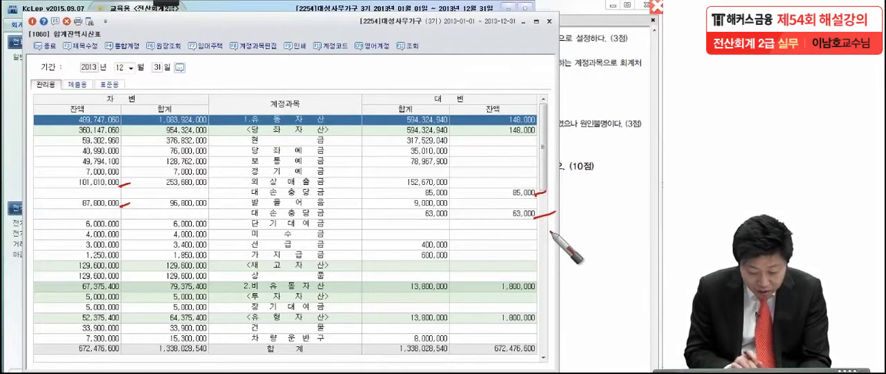
pyautogui.moveTo(229, 59)
pyautogui.mouseDown()
pyautogui.moveTo(230, 77)
pyautogui.moveTo(293, 61)
pyautogui.moveTo(343, 89)
pyautogui.mouseUp()
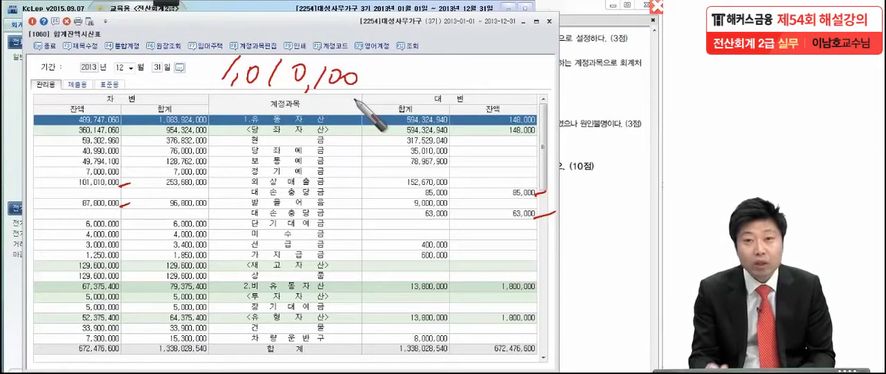
# Extend the handwritten 1,010,100 above the table with − 85,000 = 925,100, drawing a box around the result.
pyautogui.moveTo(368, 74)
pyautogui.mouseDown()
pyautogui.moveTo(395, 70)
pyautogui.moveTo(396, 84)
pyautogui.moveTo(430, 72)
pyautogui.moveTo(454, 88)
pyautogui.moveTo(469, 74)
pyautogui.moveTo(484, 76)
pyautogui.mouseUp()
pyautogui.moveTo(493, 75); pyautogui.dragTo(509, 74)
pyautogui.moveTo(494, 84)
pyautogui.mouseDown()
pyautogui.moveTo(510, 84)
pyautogui.moveTo(522, 49)
pyautogui.moveTo(572, 98)
pyautogui.moveTo(524, 95)
pyautogui.mouseUp()
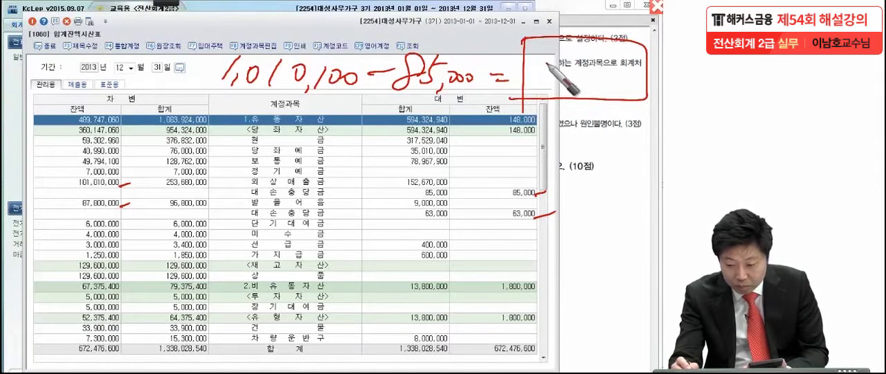
pyautogui.moveTo(550, 56)
pyautogui.mouseDown()
pyautogui.moveTo(547, 86)
pyautogui.moveTo(572, 77)
pyautogui.mouseUp()
pyautogui.moveTo(583, 52)
pyautogui.mouseDown()
pyautogui.moveTo(601, 88)
pyautogui.moveTo(620, 80)
pyautogui.mouseUp()
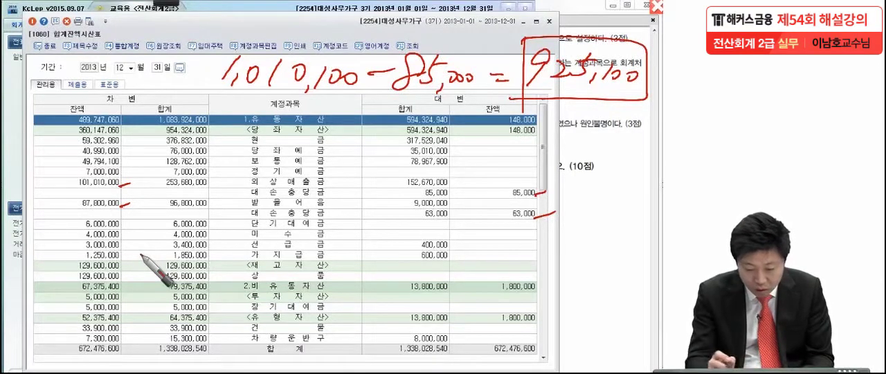
# Handwrite the 받을어음 allowance calculation 878,000 − 63,000 = 815,000 across the table with the pen, boxing the result.
pyautogui.moveTo(243, 211)
pyautogui.mouseDown()
pyautogui.moveTo(238, 242)
pyautogui.moveTo(265, 242)
pyautogui.moveTo(291, 211)
pyautogui.moveTo(299, 238)
pyautogui.moveTo(410, 243)
pyautogui.mouseUp()
pyautogui.moveTo(422, 220)
pyautogui.mouseDown()
pyautogui.moveTo(423, 249)
pyautogui.moveTo(525, 239)
pyautogui.moveTo(527, 252)
pyautogui.mouseUp()
pyautogui.moveTo(539, 230)
pyautogui.mouseDown()
pyautogui.moveTo(593, 220)
pyautogui.moveTo(595, 283)
pyautogui.moveTo(538, 269)
pyautogui.mouseUp()
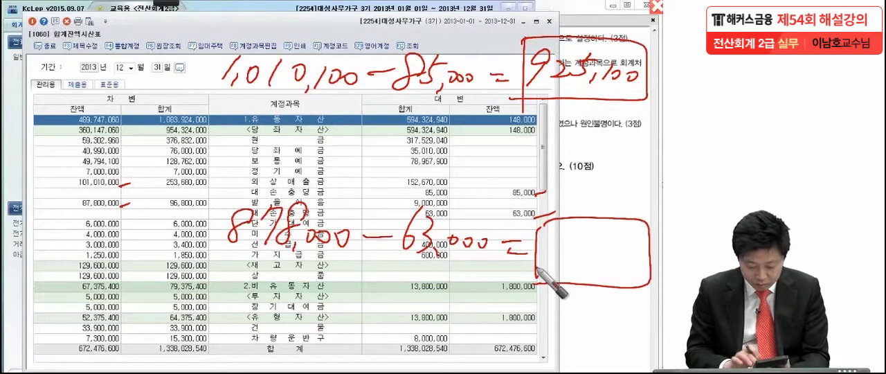
pyautogui.moveTo(559, 235)
pyautogui.mouseDown()
pyautogui.moveTo(554, 257)
pyautogui.moveTo(570, 257)
pyautogui.mouseUp()
pyautogui.moveTo(589, 230)
pyautogui.mouseDown()
pyautogui.moveTo(582, 256)
pyautogui.moveTo(594, 269)
pyautogui.mouseUp()
pyautogui.moveTo(612, 247); pyautogui.dragTo(635, 254)
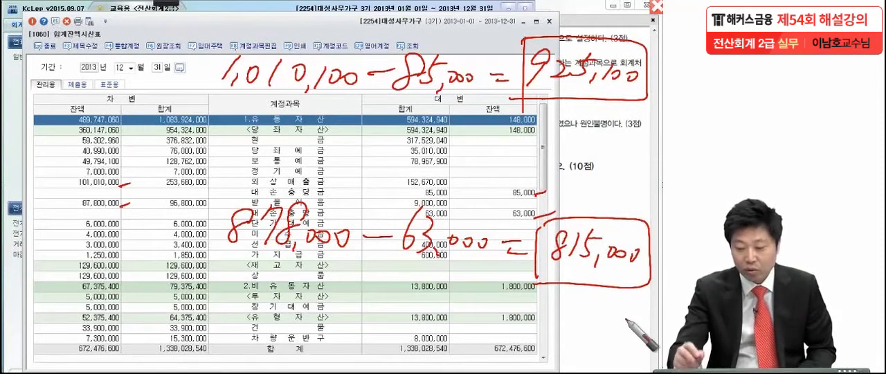
# Draw a circled check mark beside each boxed result, and leave pen mode to clear the annotations.
pyautogui.moveTo(498, 34)
pyautogui.mouseDown()
pyautogui.moveTo(518, 27)
pyautogui.moveTo(509, 60)
pyautogui.mouseUp()
pyautogui.moveTo(510, 223)
pyautogui.mouseDown()
pyautogui.moveTo(519, 236)
pyautogui.moveTo(524, 215)
pyautogui.mouseUp()
pyautogui.moveTo(517, 212); pyautogui.dragTo(520, 215)
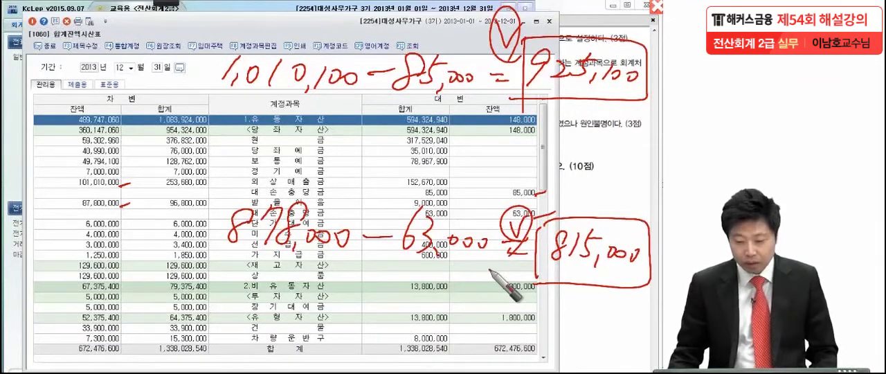
pyautogui.press('Escape')
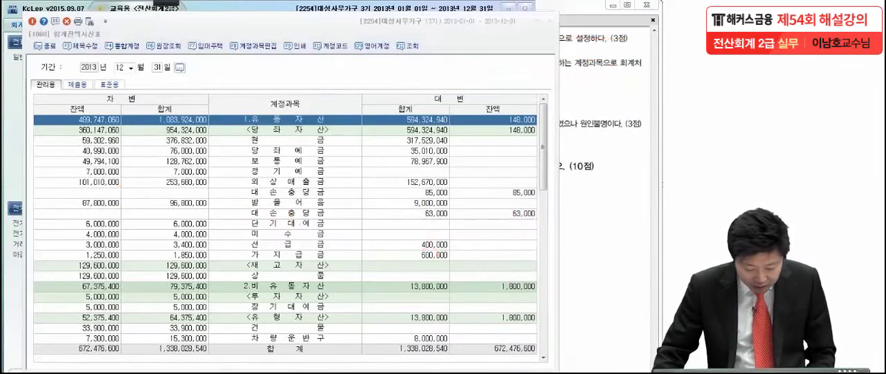
# Return to 일반전표입력 and enter a December 31 credit line for 외상매출금's 대손충당금 (0109) with the amount 925,100.
pyautogui.hotkey('alt', 'Tab')
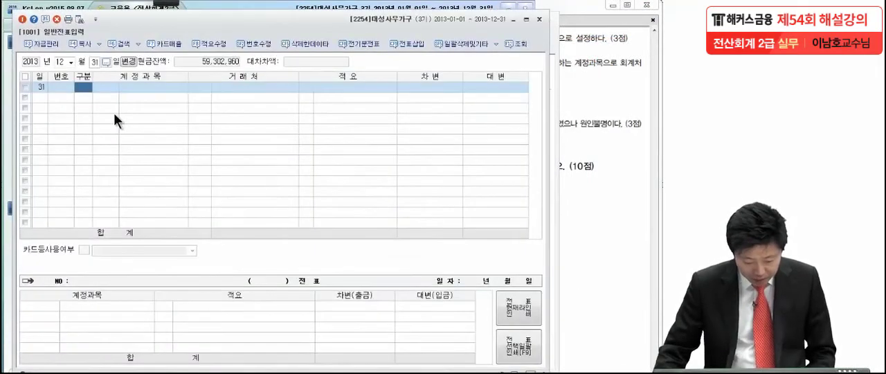
pyautogui.write('4')
pyautogui.write('대손')
pyautogui.write('충')
pyautogui.press('Return')
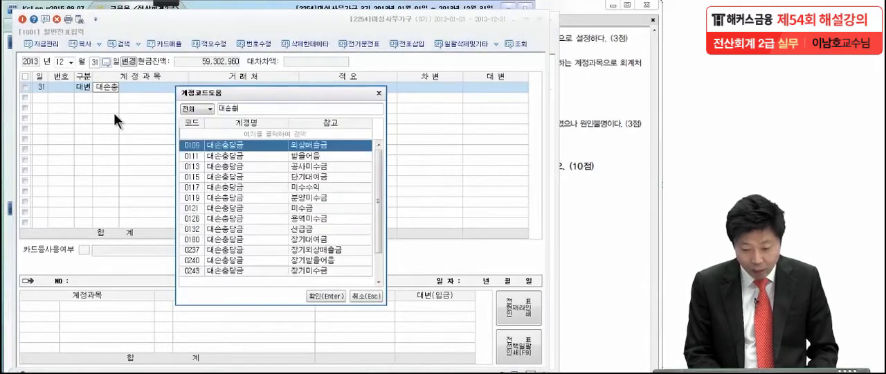
pyautogui.press('Return')
pyautogui.press('Return')
pyautogui.press('Return')
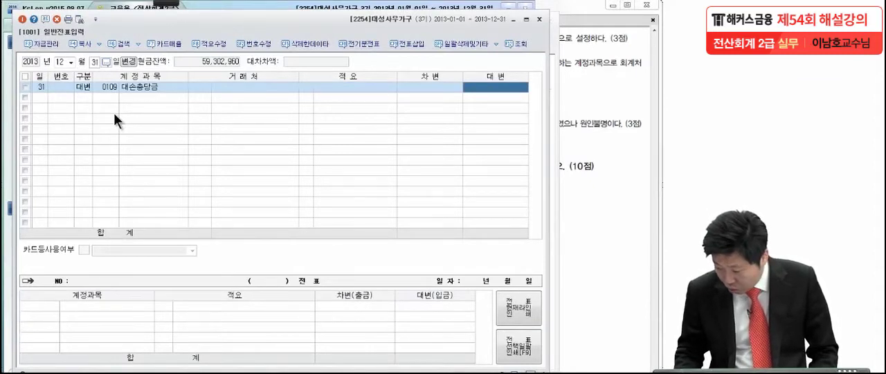
pyautogui.write('925')
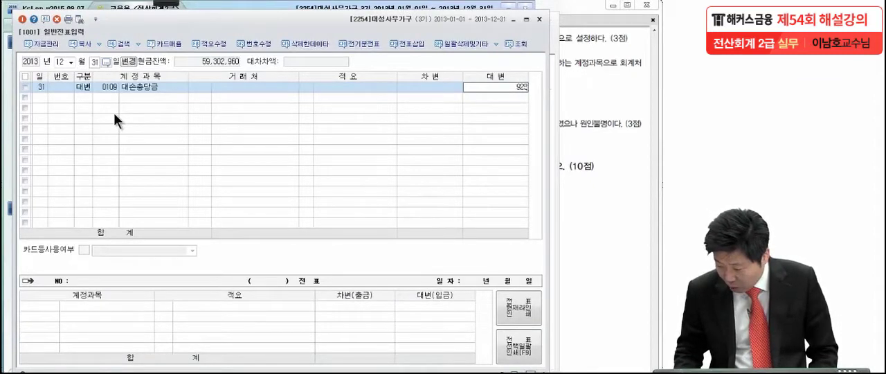
pyautogui.write(',100')
pyautogui.press('Return')
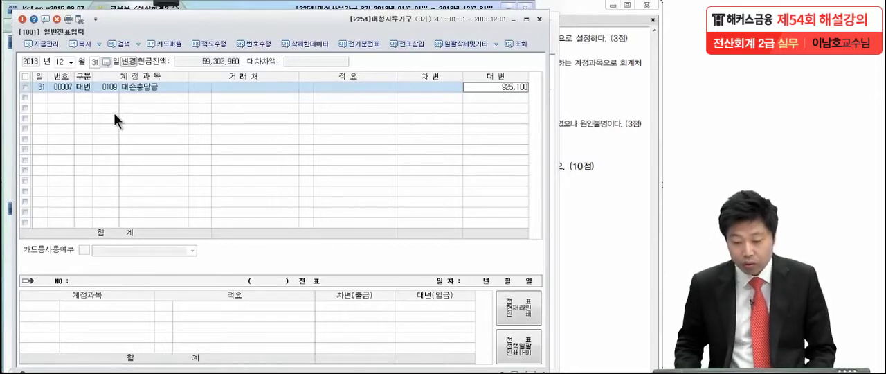
# Add a second credit line for 받을어음's 대손충당금 (0111) with the amount 815,000.
pyautogui.press('4')
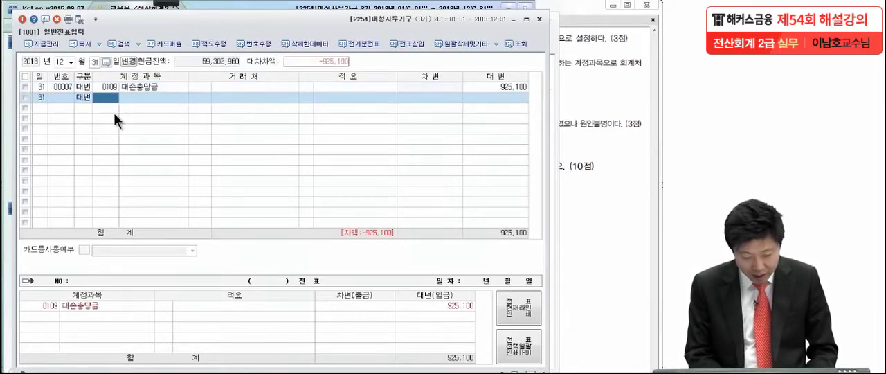
pyautogui.write('대손충')
pyautogui.press('Return')
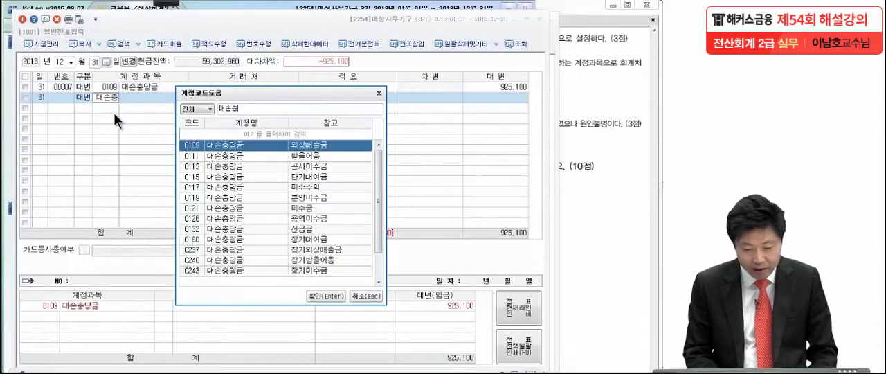
pyautogui.press('Down')
pyautogui.press('Return')
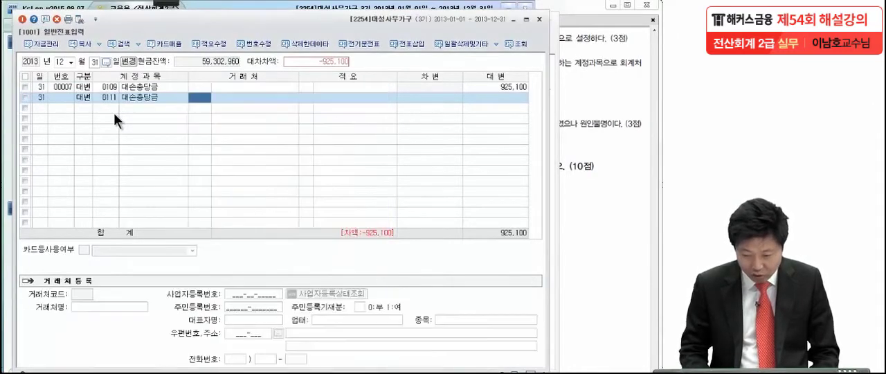
pyautogui.press('Return')
pyautogui.press('Return')
pyautogui.press('Return')
pyautogui.press('Return')
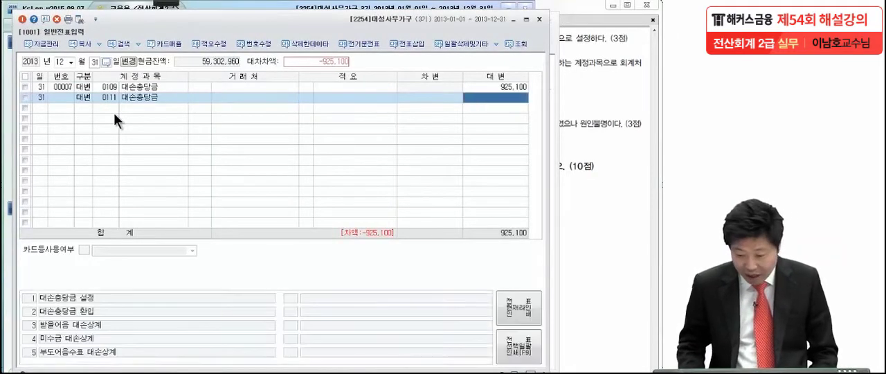
pyautogui.write('8150000')
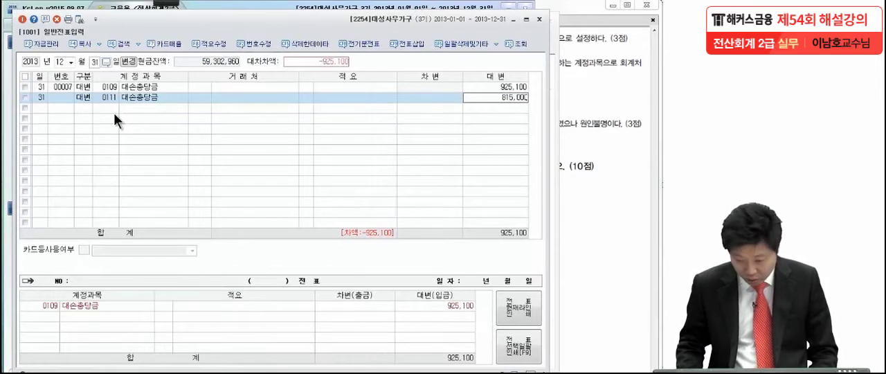
pyautogui.press('Return')
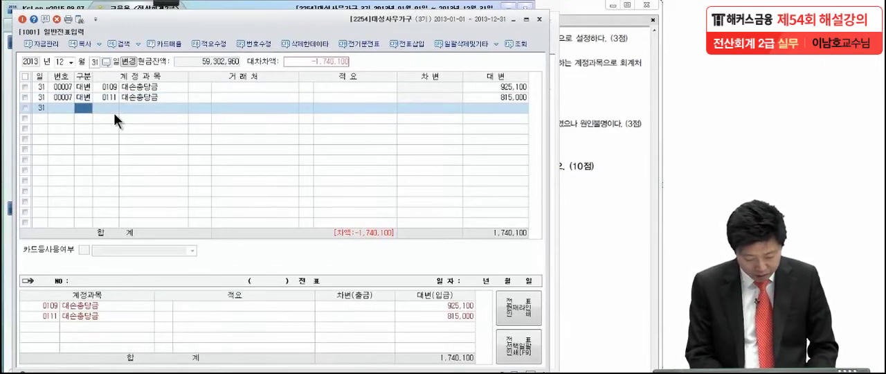
# Add the debit line for 대손상각비 (0835, 판매관리비) with the balancing amount of 1,740,100.
pyautogui.press('3')
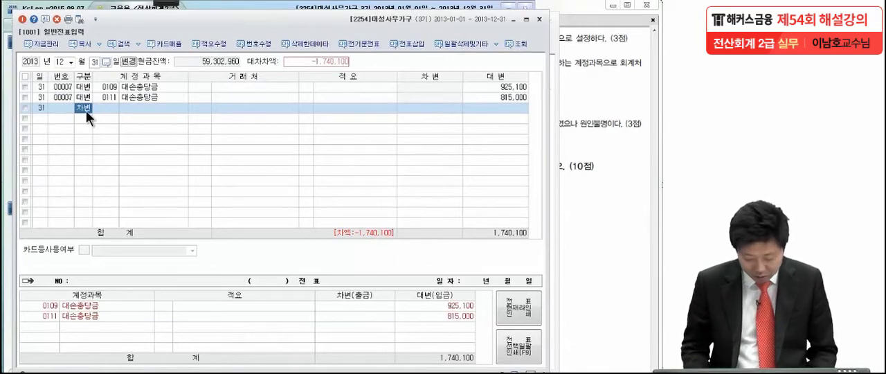
pyautogui.press('Return')
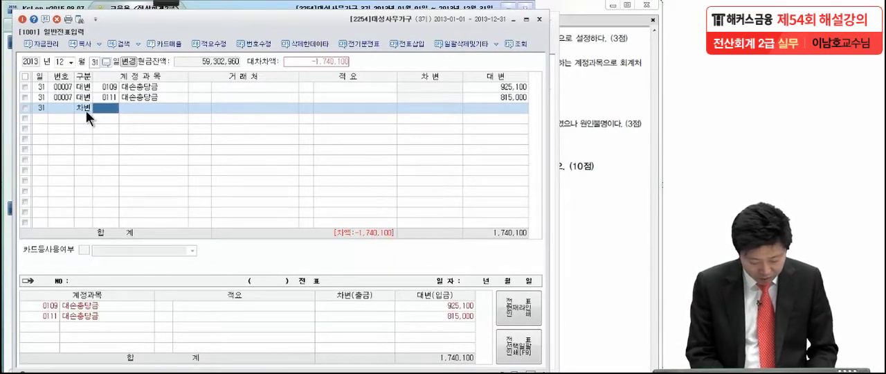
pyautogui.press('F2')
pyautogui.write('대손')
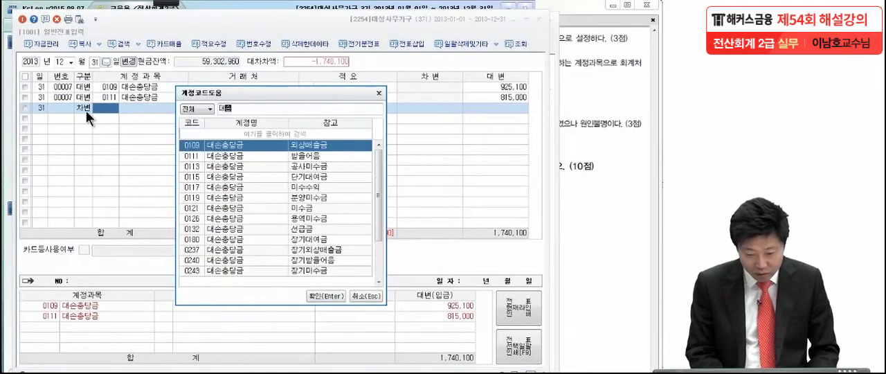
pyautogui.write('사상각')
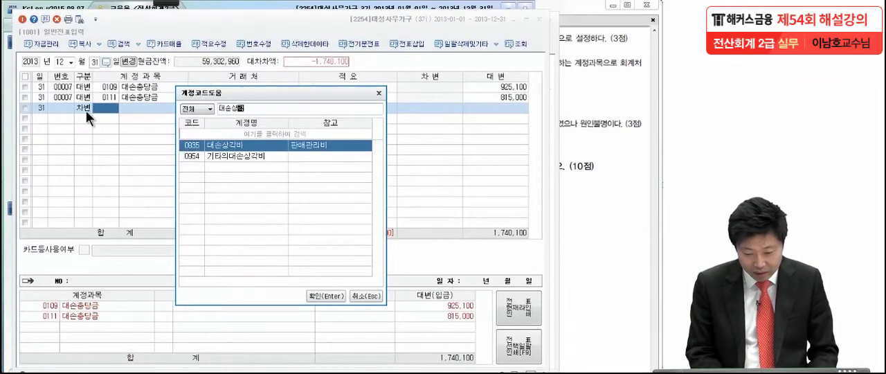
pyautogui.press('Return')
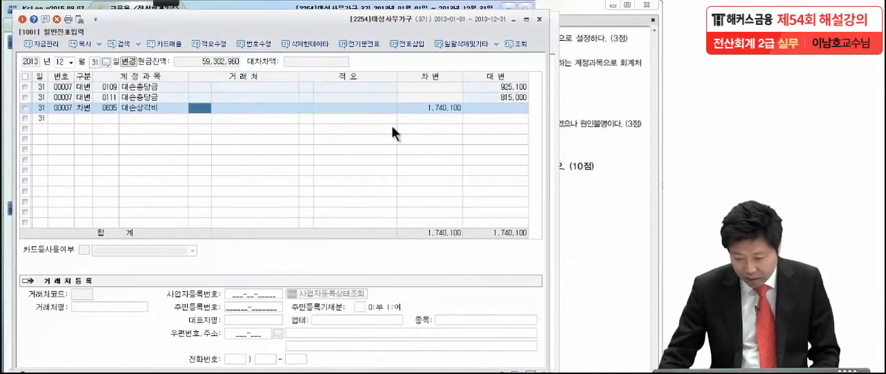
pyautogui.click(443, 107)
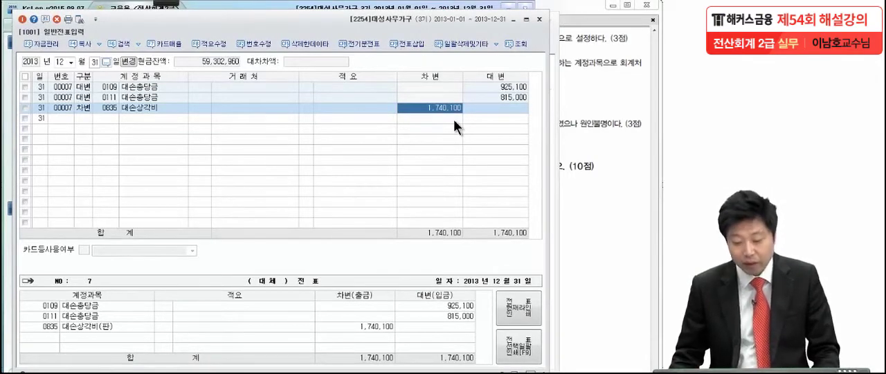
# Reopen the 합계잔액시산표 and, with the pen, circle the 외상매출금 and 받을어음 balances and draw arrows to their circled 대손충당금 balances.
pyautogui.click(599, 99)
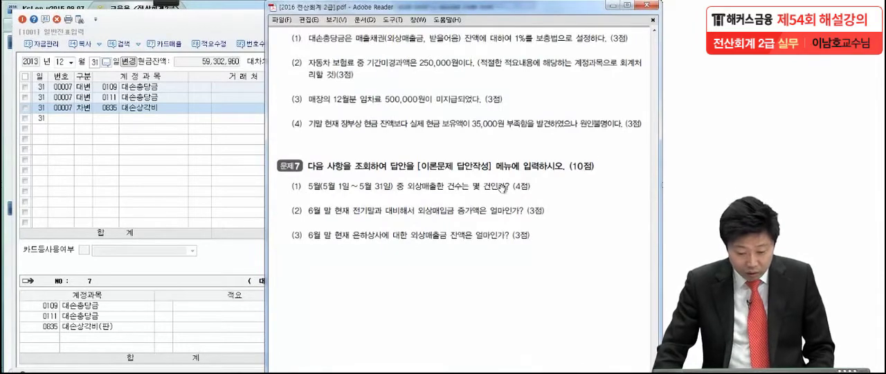
pyautogui.click(277, 372)
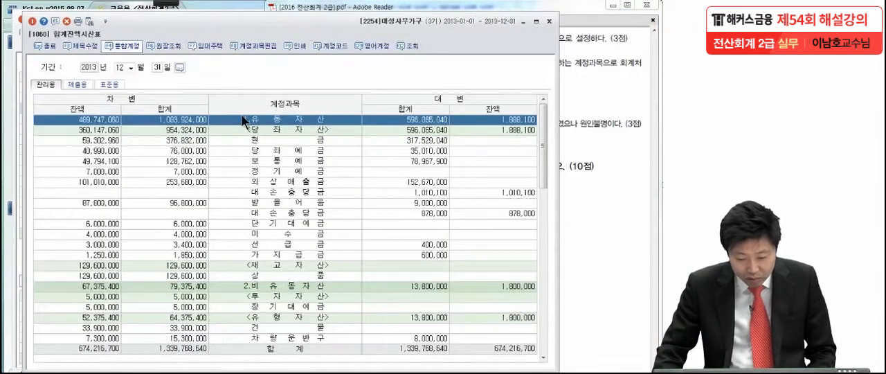
pyautogui.moveTo(156, 3)
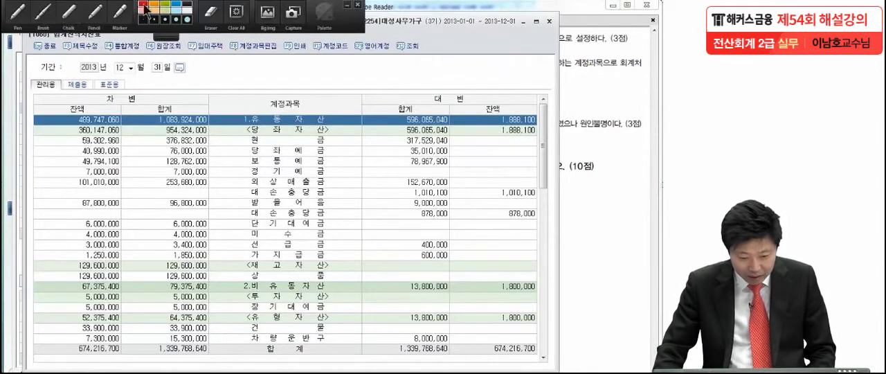
pyautogui.click(16, 23)
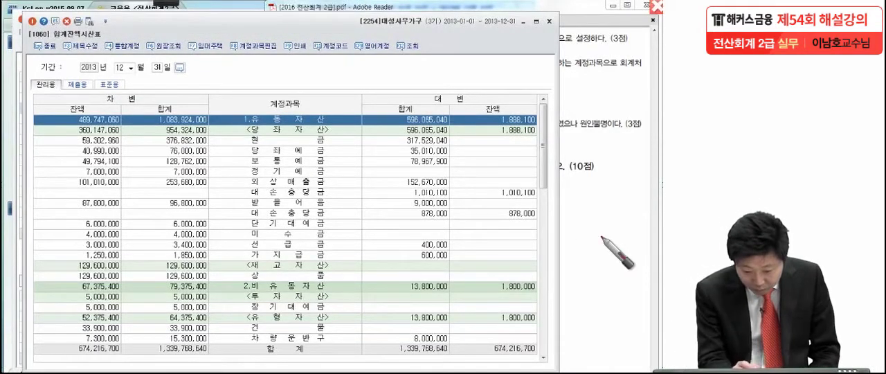
pyautogui.moveTo(114, 184)
pyautogui.mouseDown()
pyautogui.moveTo(86, 175)
pyautogui.moveTo(128, 181)
pyautogui.mouseUp()
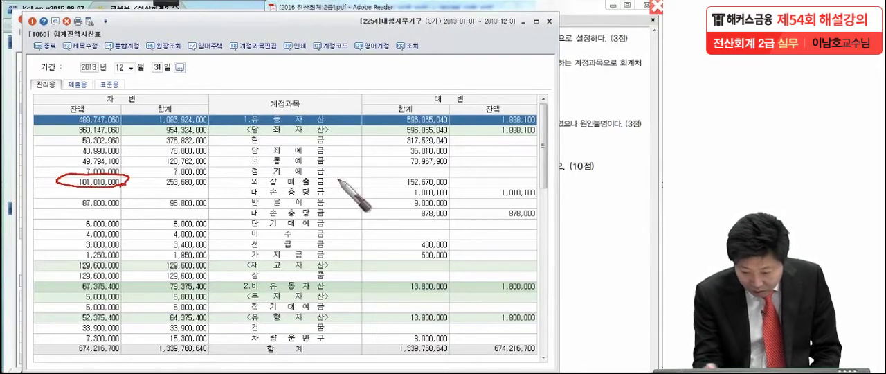
pyautogui.moveTo(539, 202); pyautogui.dragTo(551, 184)
pyautogui.moveTo(131, 173)
pyautogui.mouseDown()
pyautogui.moveTo(370, 132)
pyautogui.moveTo(493, 160)
pyautogui.mouseUp()
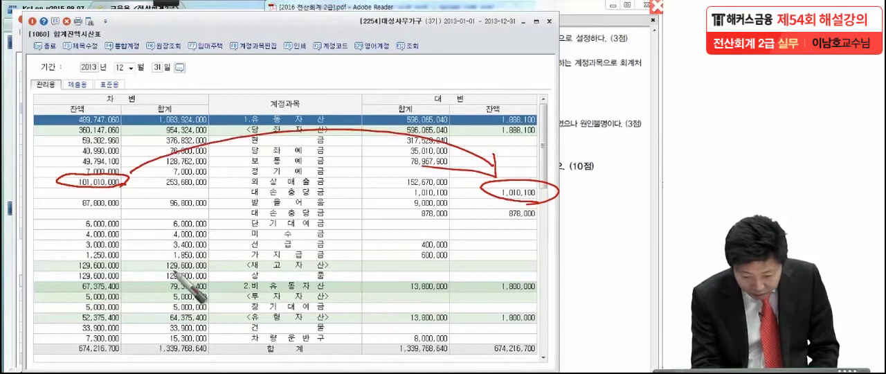
pyautogui.moveTo(130, 202)
pyautogui.mouseDown()
pyautogui.moveTo(90, 188)
pyautogui.moveTo(140, 194)
pyautogui.mouseUp()
pyautogui.moveTo(543, 227)
pyautogui.mouseDown()
pyautogui.moveTo(511, 204)
pyautogui.moveTo(544, 236)
pyautogui.mouseUp()
pyautogui.moveTo(118, 207)
pyautogui.mouseDown()
pyautogui.moveTo(215, 241)
pyautogui.moveTo(496, 217)
pyautogui.moveTo(415, 260)
pyautogui.mouseUp()
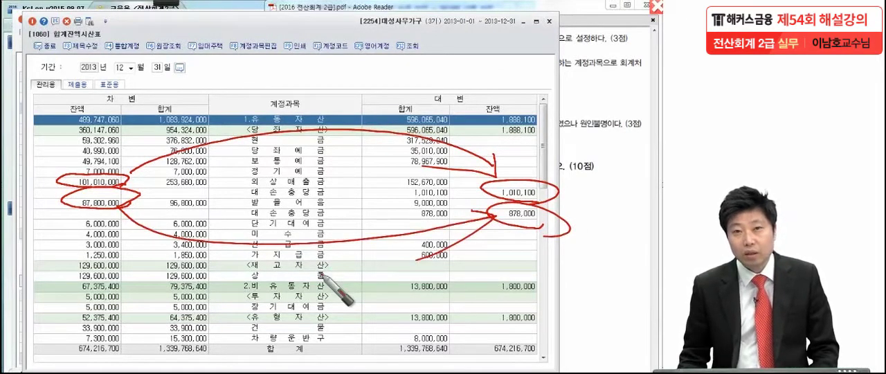
# Leave pen mode, switch to 문제6 (2) in the exam PDF, and underline the 250,000원 기간미경과액 with the pen.
pyautogui.click(572, 130)
pyautogui.scroll(-1, 568, 178)
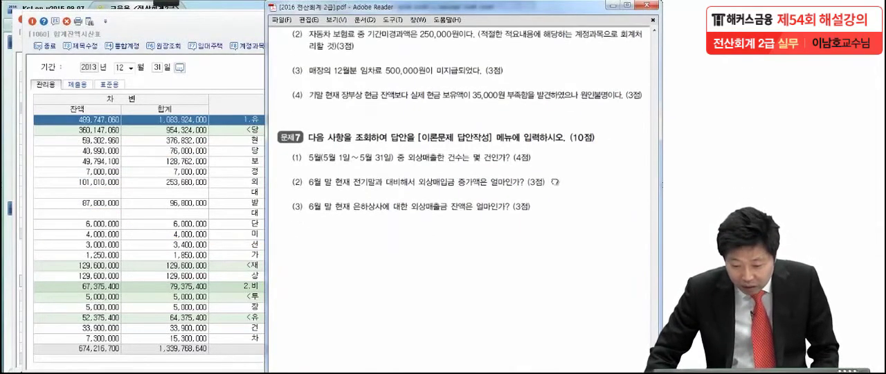
pyautogui.click(228, 50)
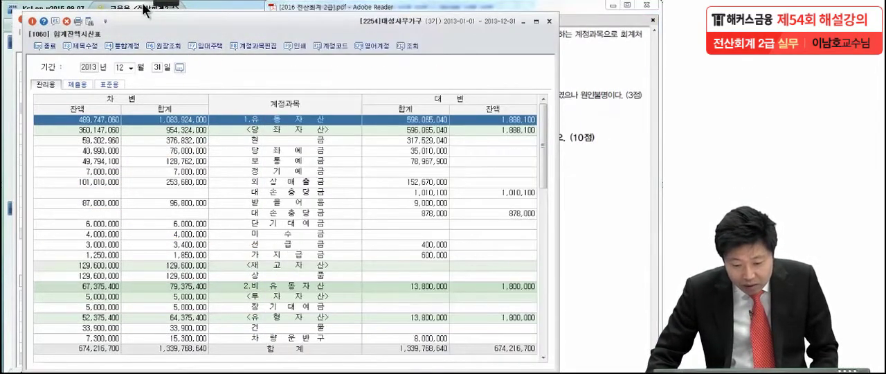
pyautogui.click(635, 175)
pyautogui.moveTo(165, 6)
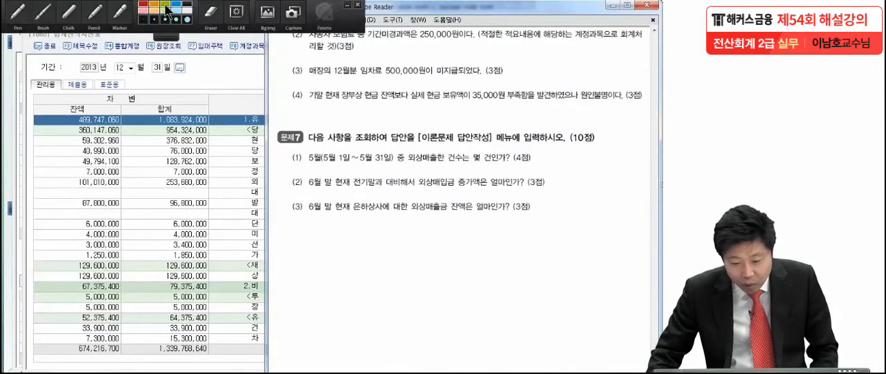
pyautogui.click(46, 15)
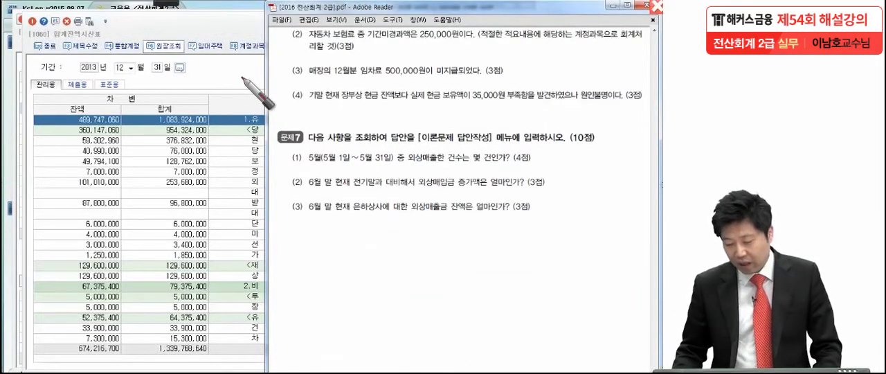
pyautogui.moveTo(416, 43); pyautogui.dragTo(457, 44)
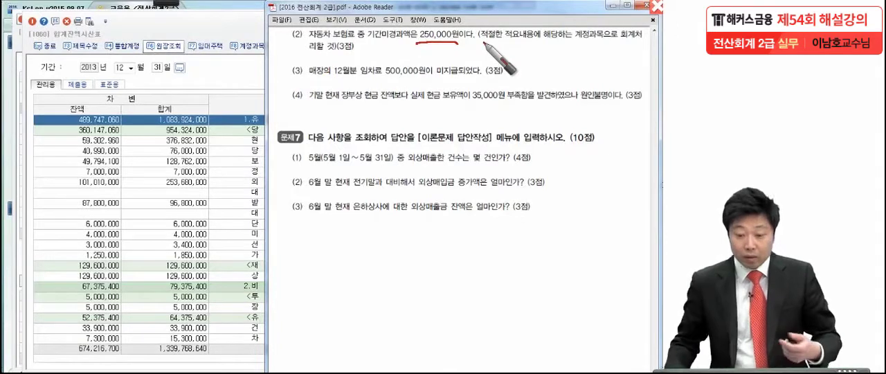
# With the pen, underline 자동차 보험료 and 기간미경과액 in 문제6 (2), circle 보험료, and handwrite an underlined note above the question.
pyautogui.moveTo(300, 43); pyautogui.dragTo(354, 47)
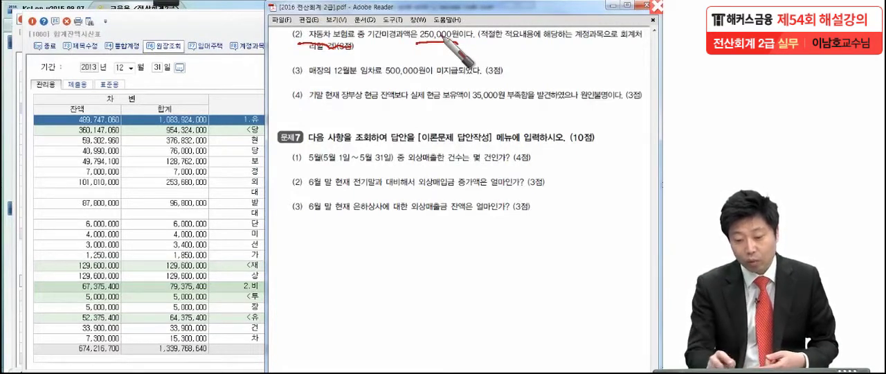
pyautogui.moveTo(354, 30); pyautogui.dragTo(350, 28)
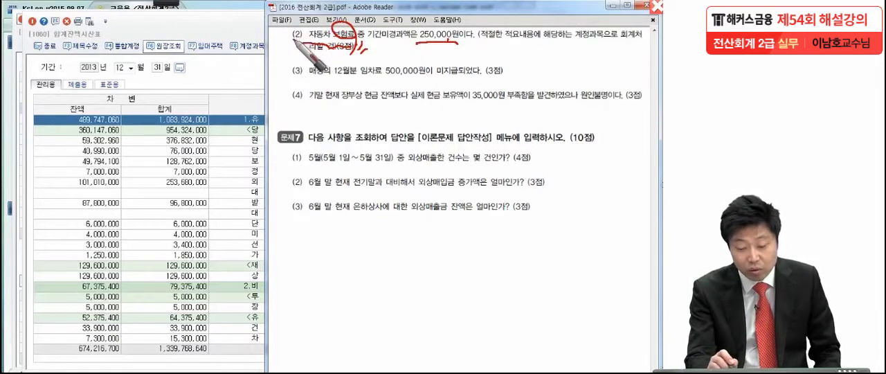
pyautogui.moveTo(246, 16); pyautogui.dragTo(254, 26)
pyautogui.moveTo(267, 8)
pyautogui.mouseDown()
pyautogui.moveTo(269, 25)
pyautogui.moveTo(283, 6)
pyautogui.moveTo(286, 25)
pyautogui.moveTo(308, 11)
pyautogui.moveTo(336, 23)
pyautogui.mouseUp()
pyautogui.moveTo(339, 11)
pyautogui.mouseDown()
pyautogui.moveTo(357, 26)
pyautogui.moveTo(364, 12)
pyautogui.moveTo(394, 18)
pyautogui.mouseUp()
pyautogui.moveTo(394, 18); pyautogui.dragTo(403, 17)
pyautogui.moveTo(225, 30); pyautogui.dragTo(322, 31)
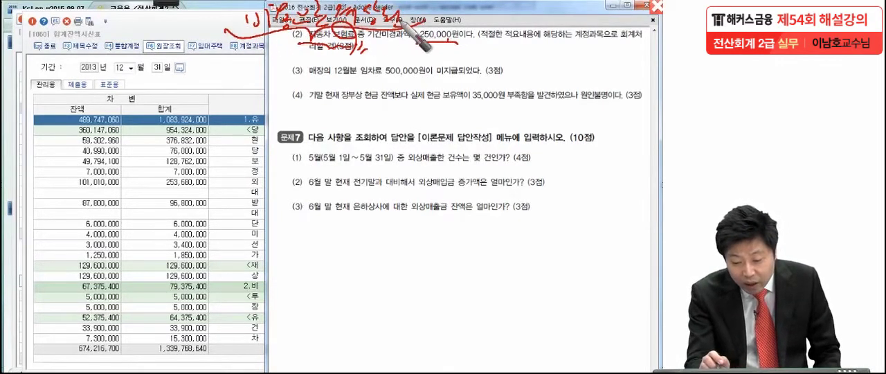
pyautogui.moveTo(364, 44); pyautogui.dragTo(395, 45)
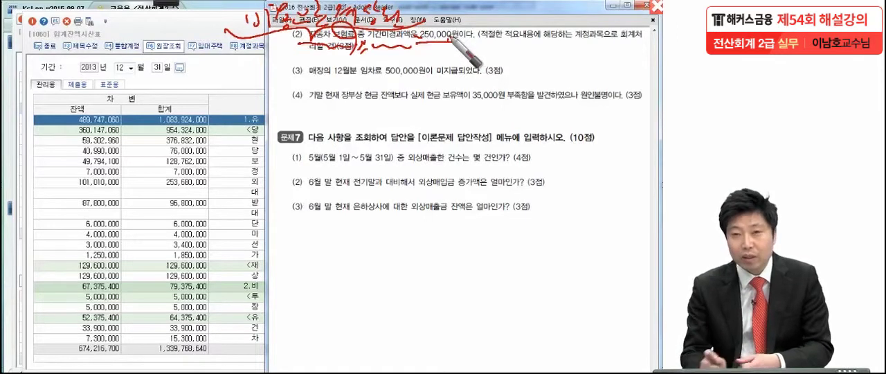
# Handwrite the adjusting entry 선급비용 250,000 / 보험료 250,000 below the question, frame it, and clear all the pen marks.
pyautogui.moveTo(294, 100); pyautogui.dragTo(283, 120)
pyautogui.moveTo(290, 109); pyautogui.dragTo(312, 124)
pyautogui.moveTo(317, 101); pyautogui.dragTo(330, 106)
pyautogui.moveTo(317, 114)
pyautogui.mouseDown()
pyautogui.moveTo(317, 124)
pyautogui.moveTo(363, 115)
pyautogui.moveTo(367, 126)
pyautogui.moveTo(415, 128)
pyautogui.moveTo(443, 114)
pyautogui.moveTo(479, 118)
pyautogui.moveTo(507, 100)
pyautogui.mouseUp()
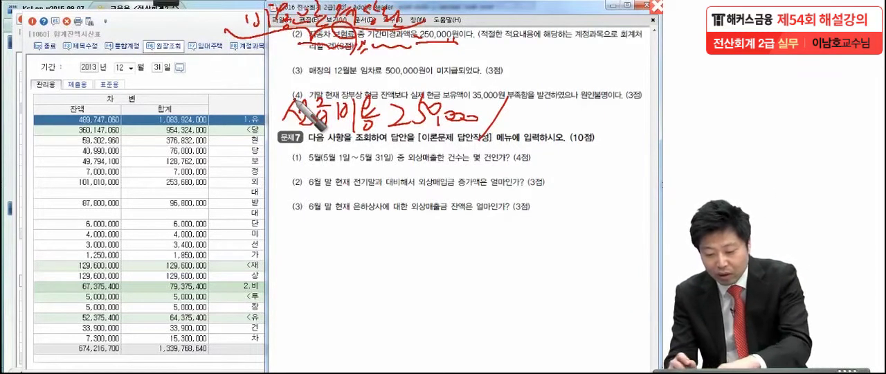
pyautogui.moveTo(515, 104); pyautogui.dragTo(526, 116)
pyautogui.moveTo(517, 116)
pyautogui.mouseDown()
pyautogui.moveTo(536, 100)
pyautogui.moveTo(502, 123)
pyautogui.moveTo(609, 132)
pyautogui.moveTo(631, 111)
pyautogui.moveTo(658, 123)
pyautogui.mouseUp()
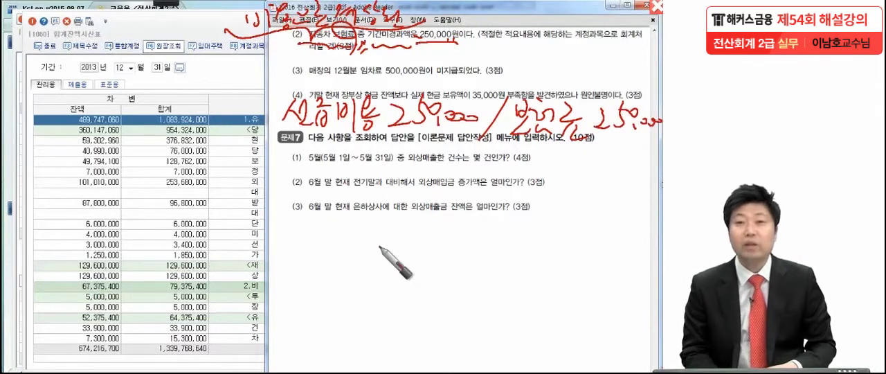
pyautogui.moveTo(271, 149)
pyautogui.mouseDown()
pyautogui.moveTo(256, 87)
pyautogui.moveTo(619, 72)
pyautogui.moveTo(655, 138)
pyautogui.moveTo(289, 147)
pyautogui.mouseUp()
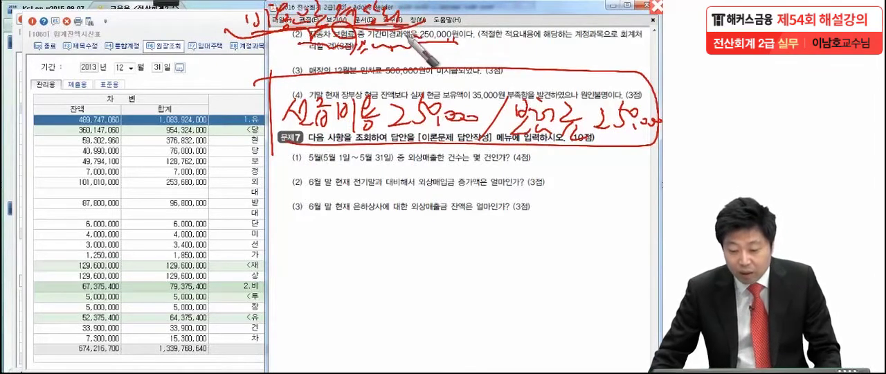
pyautogui.press('Escape')
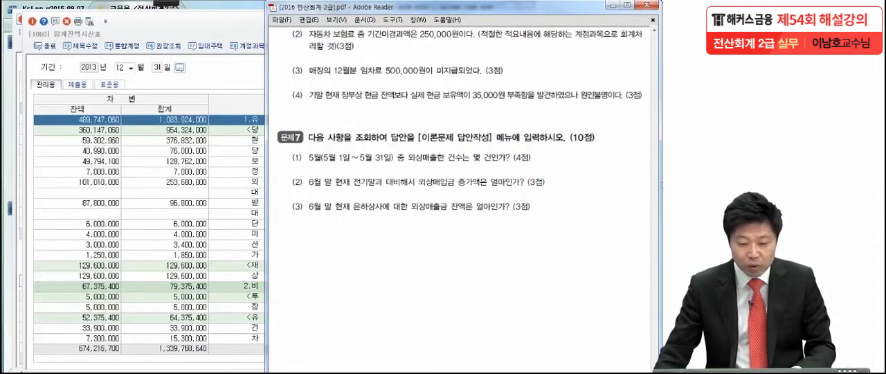
# Look through the current assets in the 합계잔액시산표 and locate the 보험료 account among the 판매비및일반관리비.
pyautogui.click(223, 27)
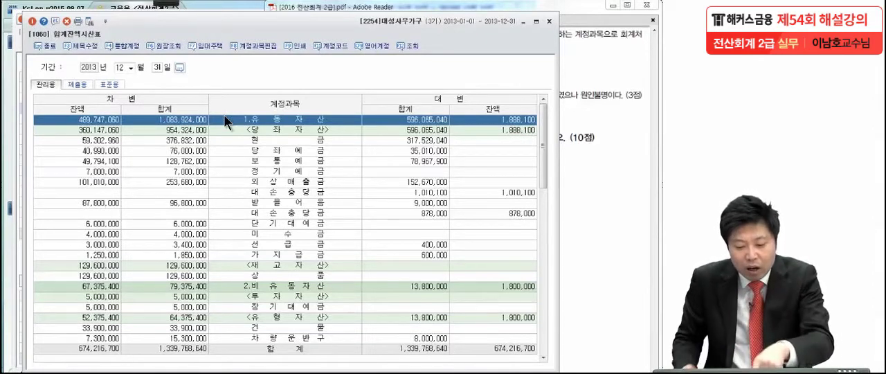
pyautogui.moveTo(174, 34); pyautogui.dragTo(172, 25)
pyautogui.click(222, 131)
pyautogui.click(228, 162)
pyautogui.click(231, 216)
pyautogui.click(229, 246)
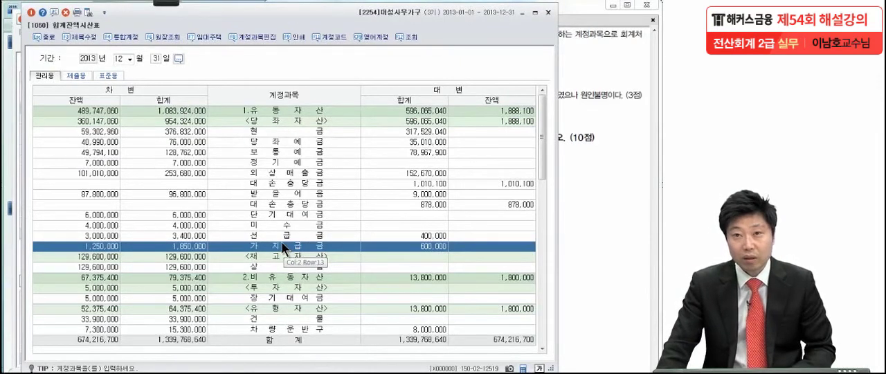
pyautogui.scroll(-7, 281, 240)
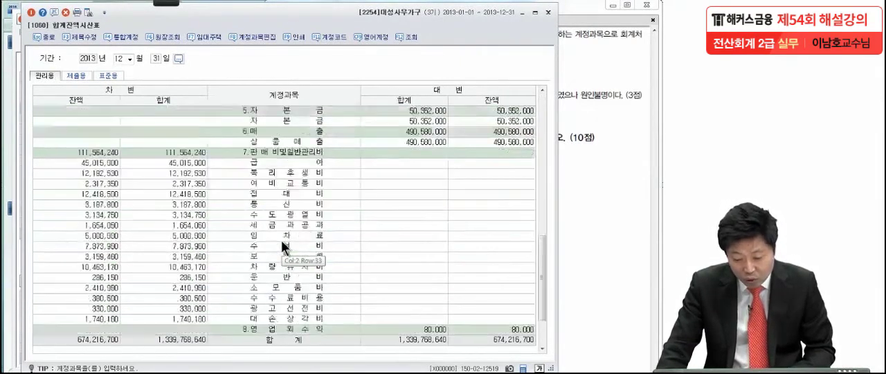
pyautogui.scroll(-2, 281, 240)
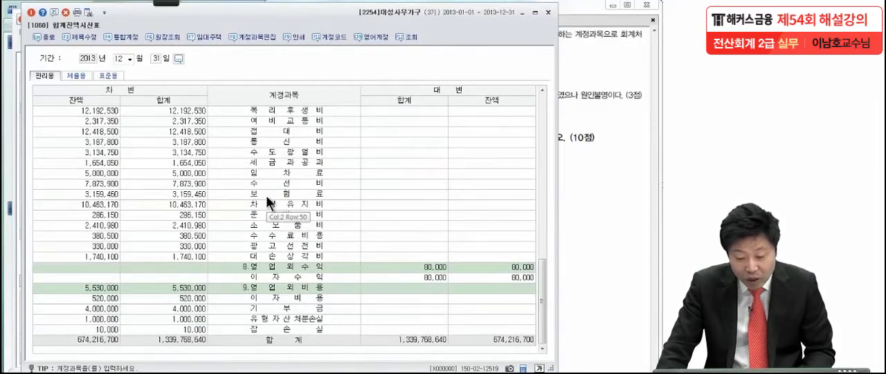
pyautogui.click(265, 195)
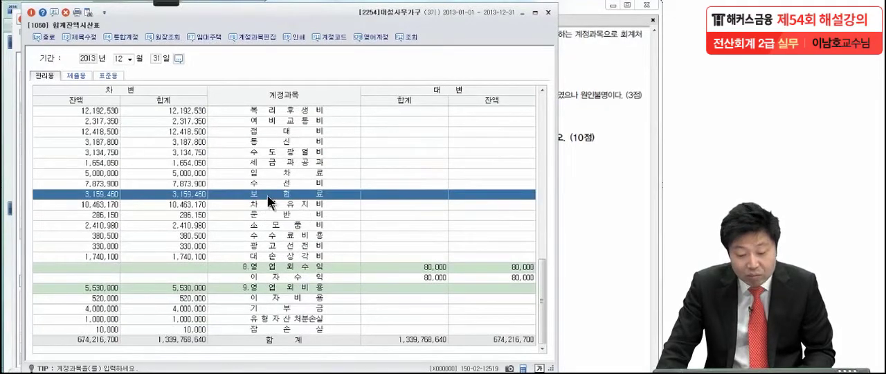
# Open the 보험료 ledger, inspect the voucher behind the 01-31 자동차보험료 납부 entry, and return to 일반전표입력.
pyautogui.doubleClick(95, 195)
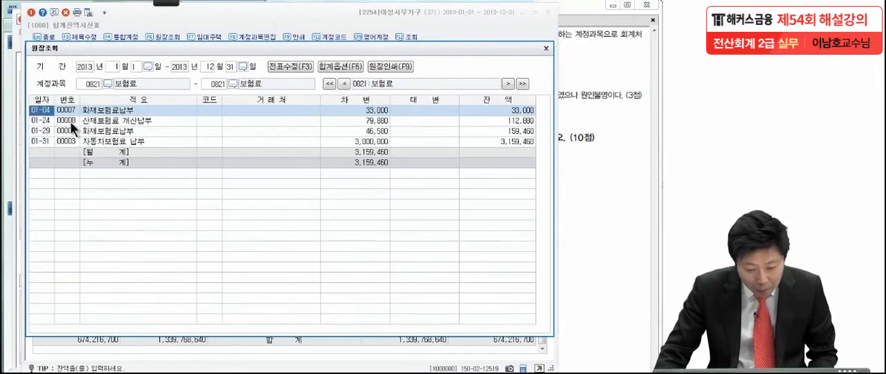
pyautogui.click(106, 140)
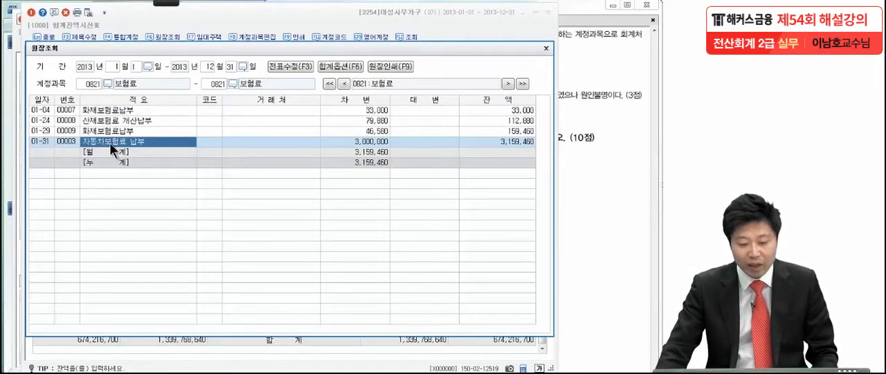
pyautogui.doubleClick(110, 140)
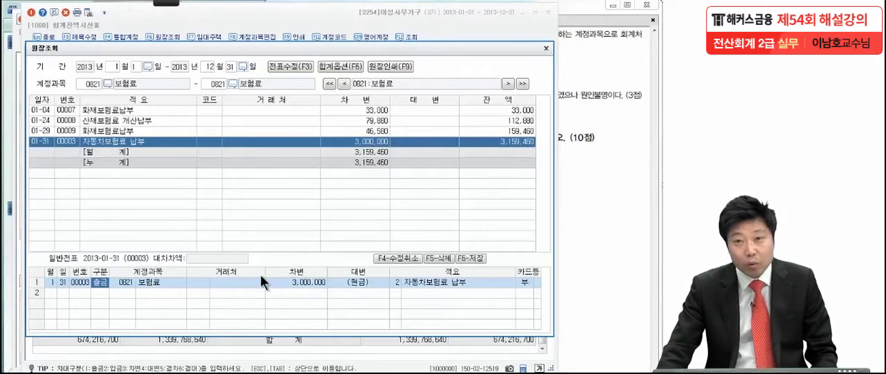
pyautogui.click(310, 283)
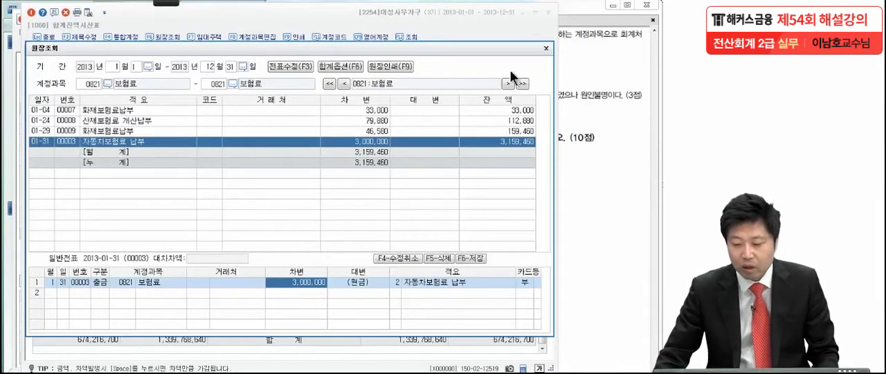
pyautogui.click(545, 49)
pyautogui.click(573, 66)
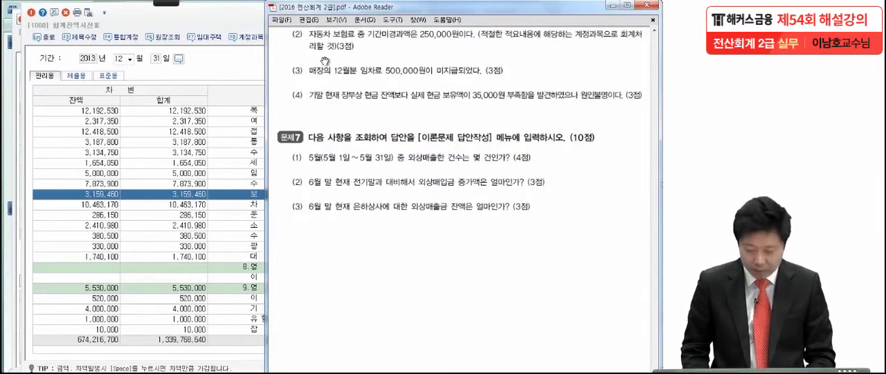
pyautogui.click(198, 63)
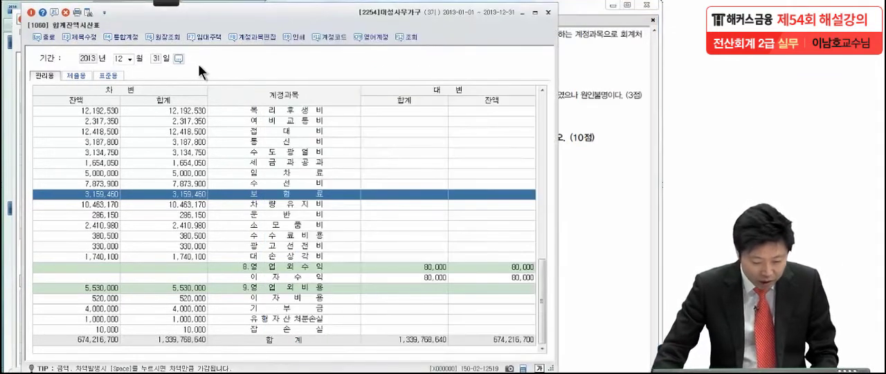
pyautogui.press('Escape')
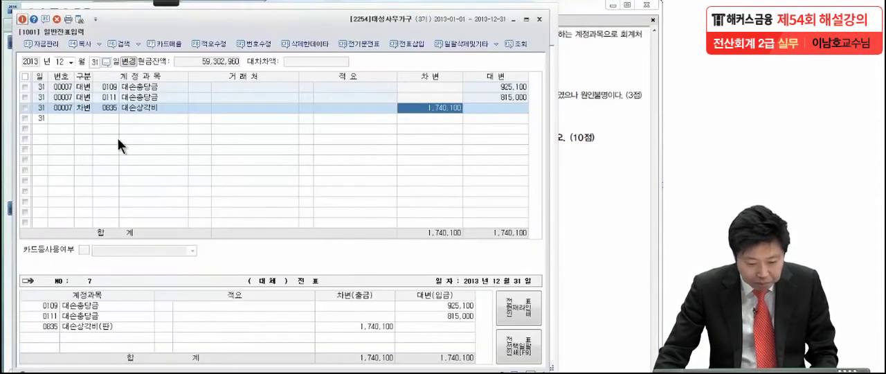
# Add a debit line dated December 31 for 선급비용 (0133) with the amount 250,000.
pyautogui.click(88, 115)
pyautogui.write('3')
pyautogui.press('Return')
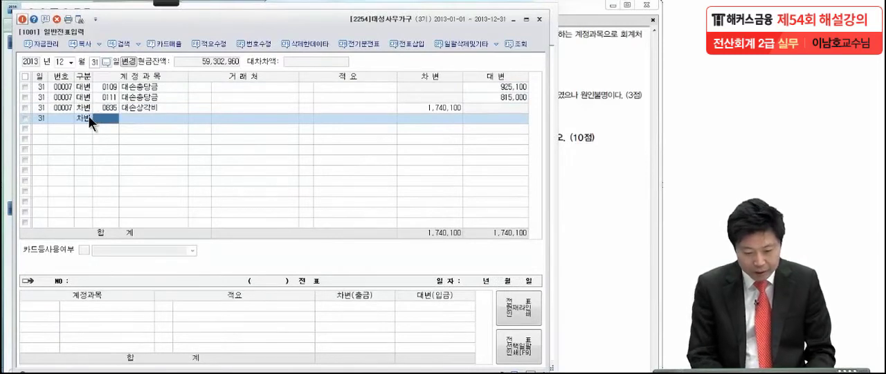
pyautogui.write('선급비')
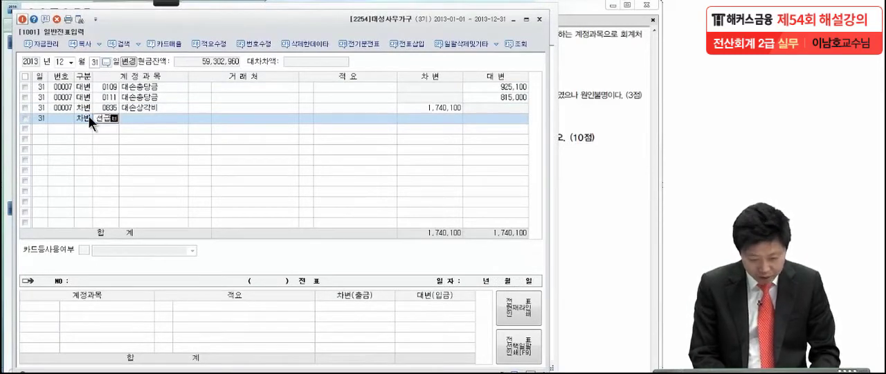
pyautogui.press('Return')
pyautogui.press('Return')
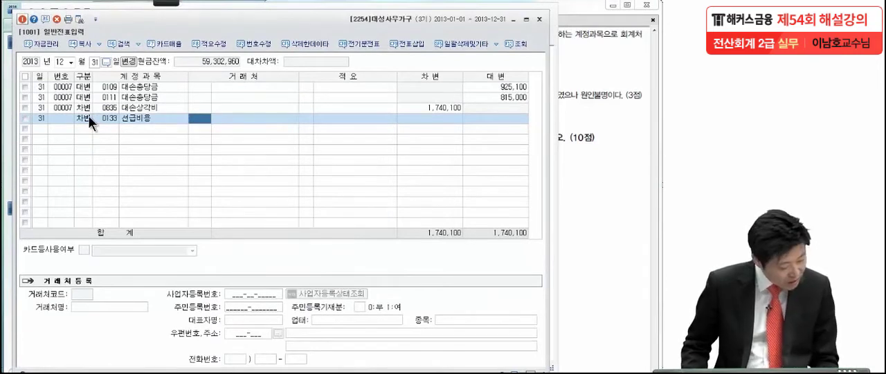
pyautogui.press('Return')
pyautogui.press('Return')
pyautogui.press('Return')
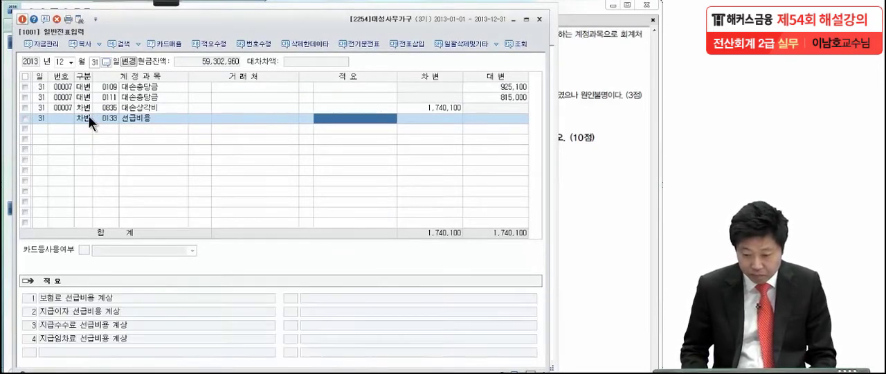
pyautogui.write('450000')
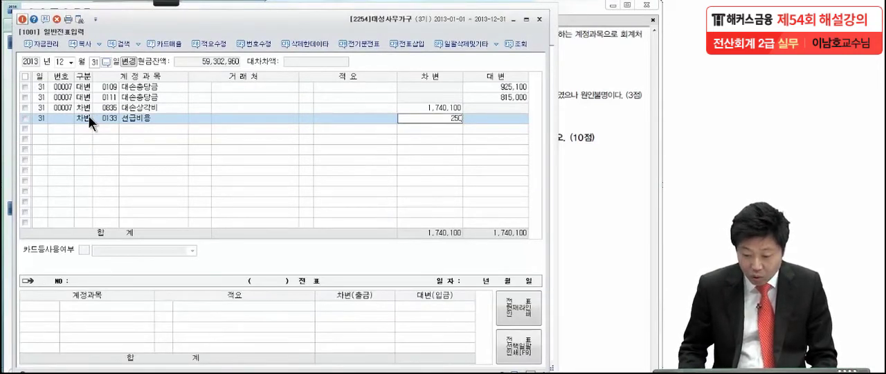
pyautogui.press('Return')
# Add the balancing credit line for 보험료, choosing the 판매관리비 account (0821).
pyautogui.write('4')
pyautogui.press('Return')
pyautogui.write('보험료')
pyautogui.press('Return')
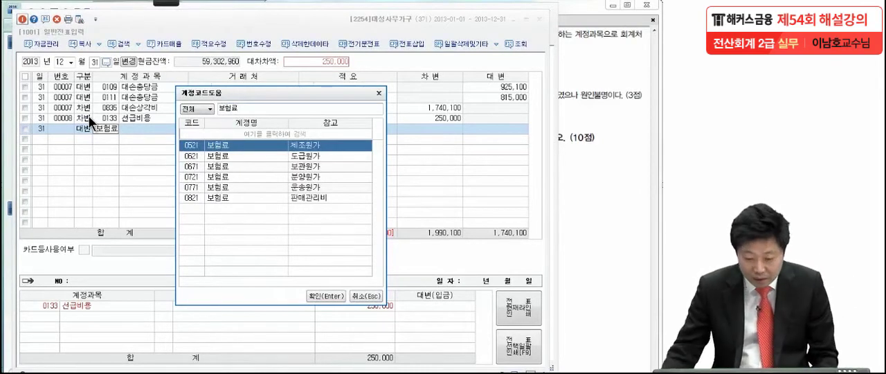
pyautogui.click(233, 194)
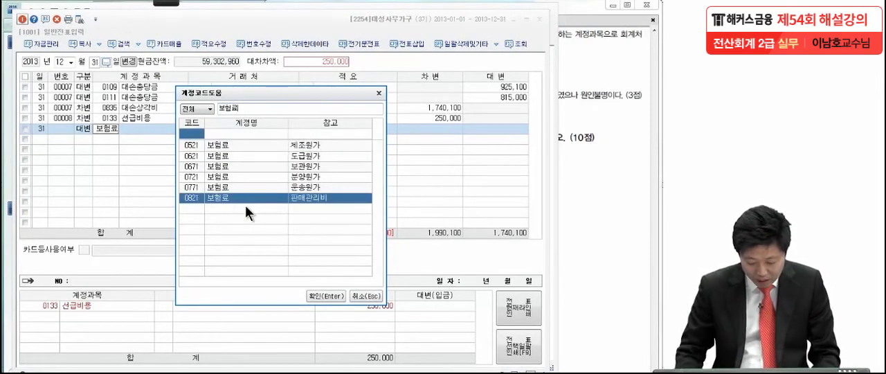
pyautogui.press('Return')
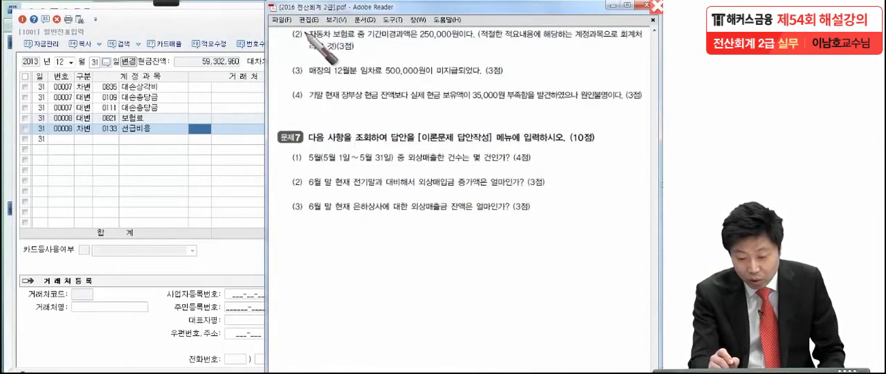
# With the pen, mark an insertion before 자동차 보험료 in 문제6 (2), draw a bracket, and handwrite "① 1/31에 지급된" beside it.
pyautogui.moveTo(311, 43)
pyautogui.mouseDown()
pyautogui.moveTo(327, 21)
pyautogui.moveTo(275, 47)
pyautogui.mouseUp()
pyautogui.moveTo(309, 14); pyautogui.dragTo(312, 24)
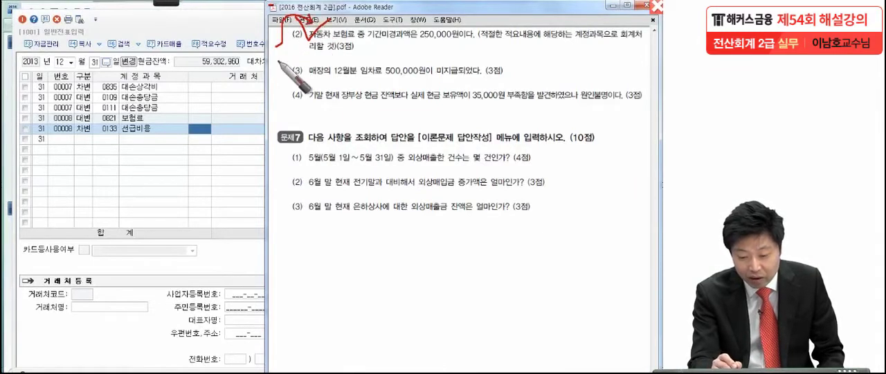
pyautogui.moveTo(250, 31)
pyautogui.mouseDown()
pyautogui.moveTo(276, 52)
pyautogui.moveTo(240, 81)
pyautogui.mouseUp()
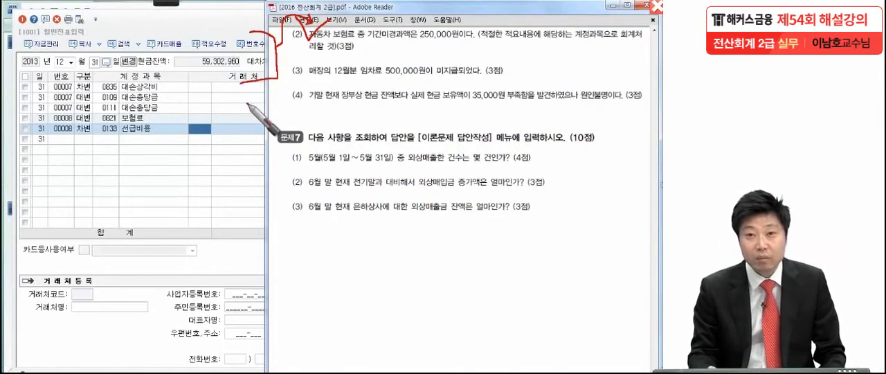
pyautogui.moveTo(72, 29); pyautogui.dragTo(72, 41)
pyautogui.moveTo(74, 49)
pyautogui.mouseDown()
pyautogui.moveTo(58, 29)
pyautogui.moveTo(73, 52)
pyautogui.mouseUp()
pyautogui.moveTo(93, 16); pyautogui.dragTo(95, 24)
pyautogui.moveTo(115, 17)
pyautogui.mouseDown()
pyautogui.moveTo(90, 54)
pyautogui.moveTo(114, 49)
pyautogui.moveTo(108, 56)
pyautogui.mouseUp()
pyautogui.moveTo(122, 45); pyautogui.dragTo(126, 61)
pyautogui.moveTo(141, 28)
pyautogui.mouseDown()
pyautogui.moveTo(139, 39)
pyautogui.moveTo(141, 29)
pyautogui.mouseUp()
pyautogui.moveTo(143, 35)
pyautogui.mouseDown()
pyautogui.moveTo(153, 43)
pyautogui.moveTo(198, 33)
pyautogui.mouseUp()
pyautogui.moveTo(187, 38); pyautogui.dragTo(194, 45)
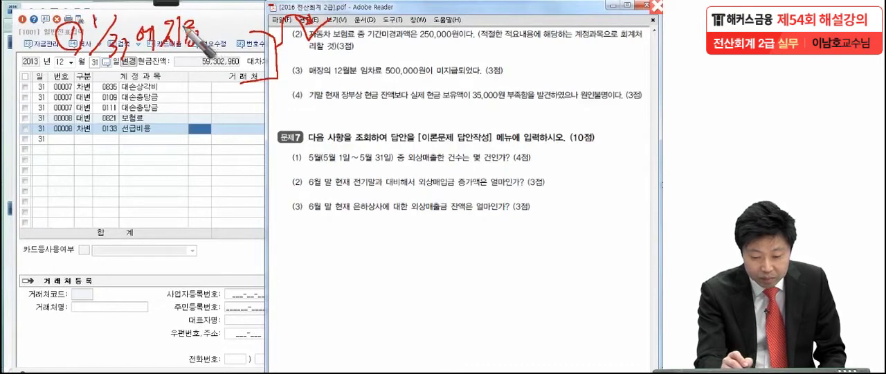
pyautogui.moveTo(207, 23); pyautogui.dragTo(224, 44)
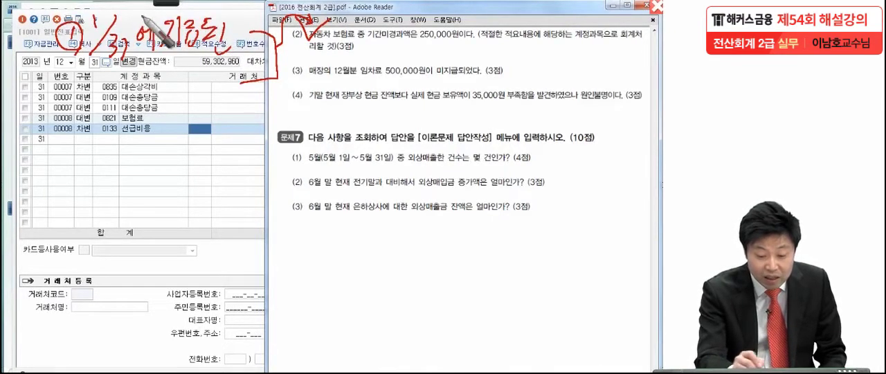
# Handwrite the second bracketed note "② 비용으로 계상된" below the first and clear all the pen marks.
pyautogui.moveTo(67, 84)
pyautogui.mouseDown()
pyautogui.moveTo(92, 92)
pyautogui.moveTo(75, 132)
pyautogui.mouseUp()
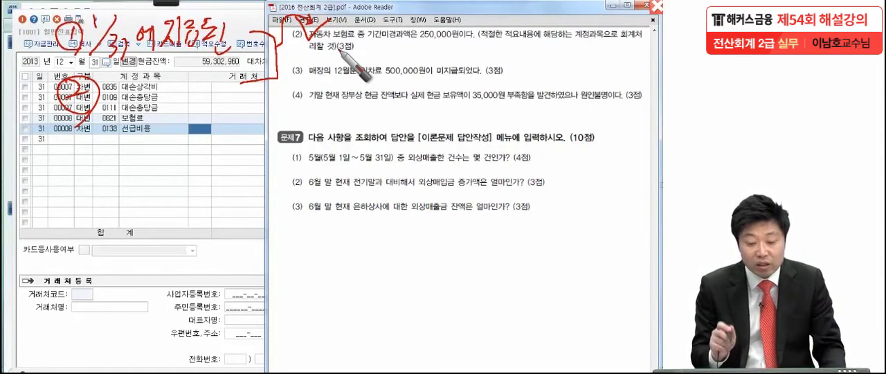
pyautogui.moveTo(112, 84)
pyautogui.mouseDown()
pyautogui.moveTo(115, 107)
pyautogui.moveTo(125, 108)
pyautogui.mouseUp()
pyautogui.moveTo(115, 96); pyautogui.dragTo(124, 103)
pyautogui.moveTo(130, 83)
pyautogui.mouseDown()
pyautogui.moveTo(133, 103)
pyautogui.moveTo(144, 83)
pyautogui.moveTo(142, 99)
pyautogui.mouseUp()
pyautogui.moveTo(147, 92); pyautogui.dragTo(147, 98)
pyautogui.moveTo(137, 101)
pyautogui.mouseDown()
pyautogui.moveTo(165, 95)
pyautogui.moveTo(225, 116)
pyautogui.mouseUp()
pyautogui.moveTo(228, 94)
pyautogui.mouseDown()
pyautogui.moveTo(253, 110)
pyautogui.moveTo(240, 114)
pyautogui.mouseUp()
pyautogui.moveTo(256, 97)
pyautogui.mouseDown()
pyautogui.moveTo(265, 94)
pyautogui.moveTo(270, 106)
pyautogui.mouseUp()
pyautogui.moveTo(263, 107); pyautogui.dragTo(272, 112)
pyautogui.moveTo(276, 91); pyautogui.dragTo(288, 126)
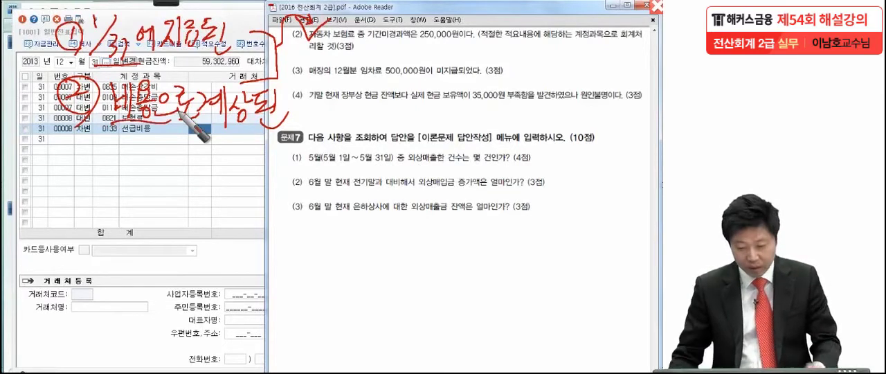
pyautogui.press('Escape')
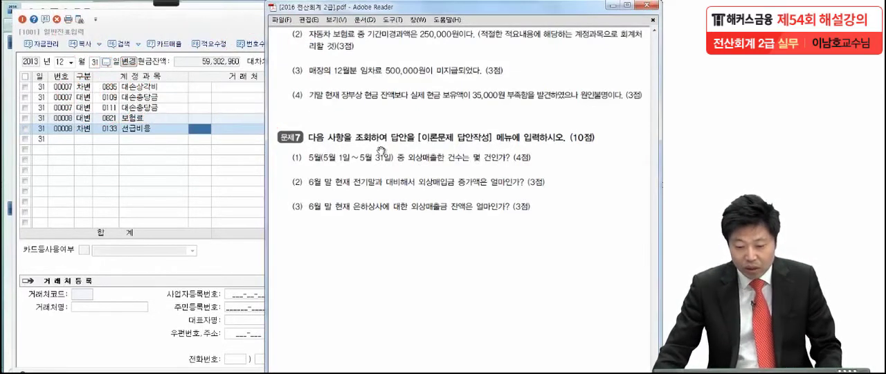
# Add a December 31 debit line for 임차료, choosing the 판매관리비 account (0819), with the amount 500,000.
pyautogui.moveTo(371, 185); pyautogui.dragTo(362, 151)
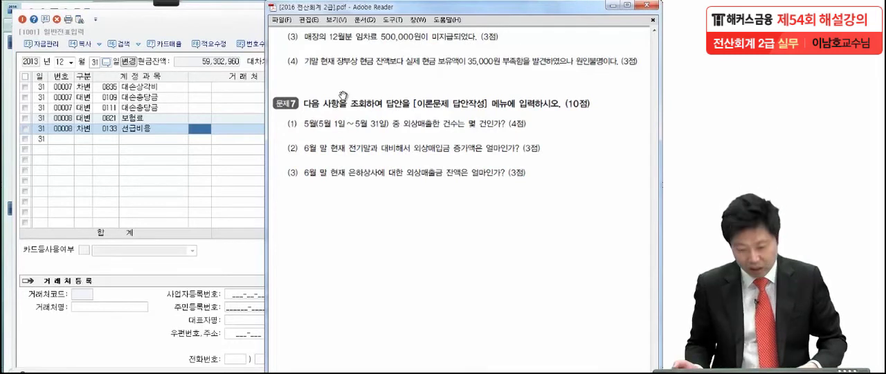
pyautogui.click(83, 139)
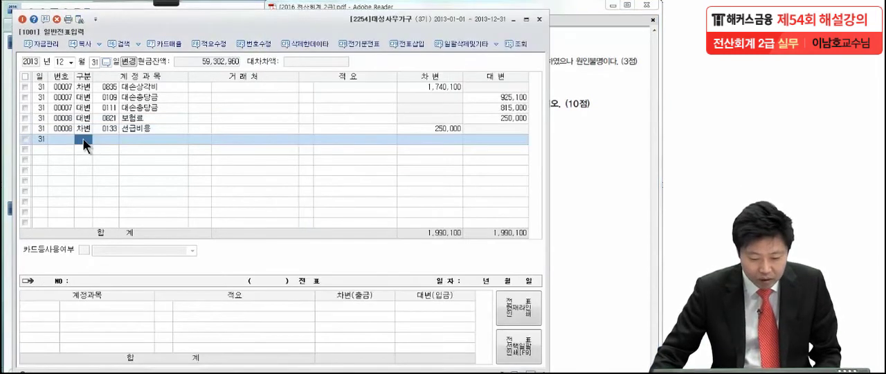
pyautogui.write('임차료')
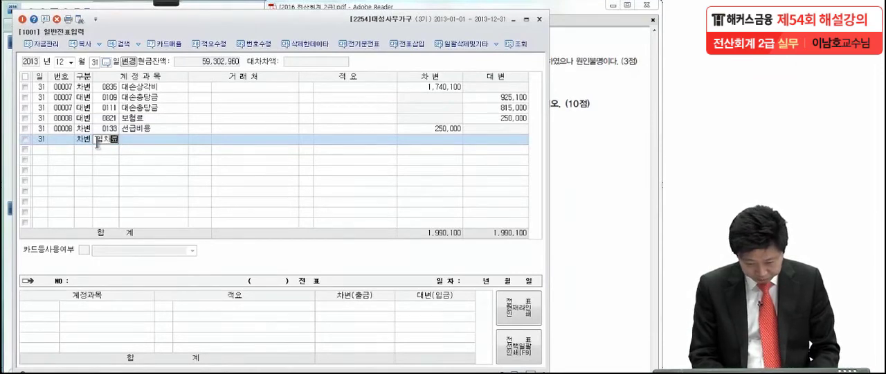
pyautogui.press('Return')
pyautogui.press('Down')
pyautogui.press('Down')
pyautogui.press('Down')
pyautogui.press('Down')
pyautogui.press('Down')
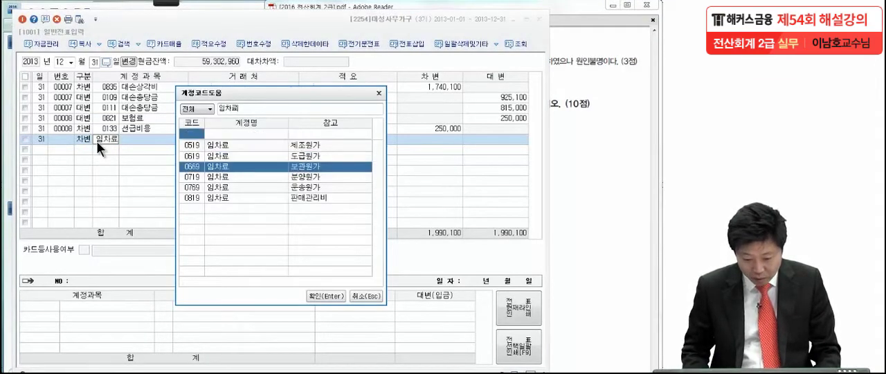
pyautogui.press('Return')
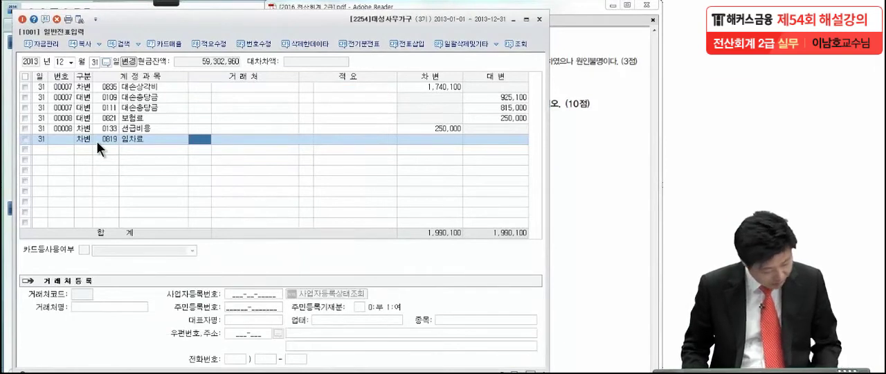
pyautogui.press('Return')
pyautogui.press('Return')
pyautogui.press('Return')
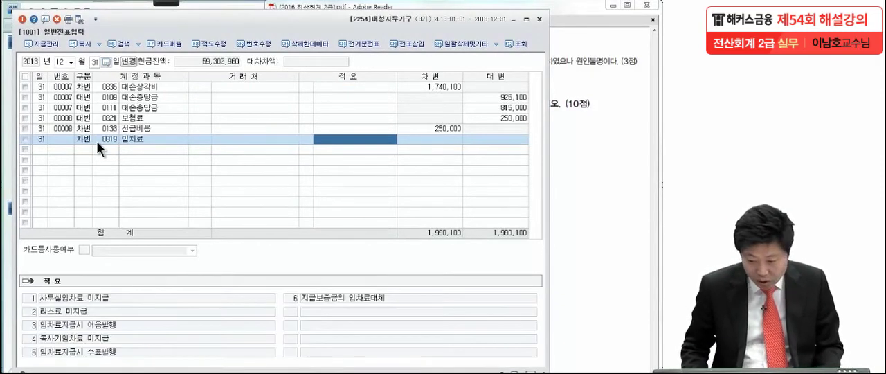
pyautogui.write('5000000')
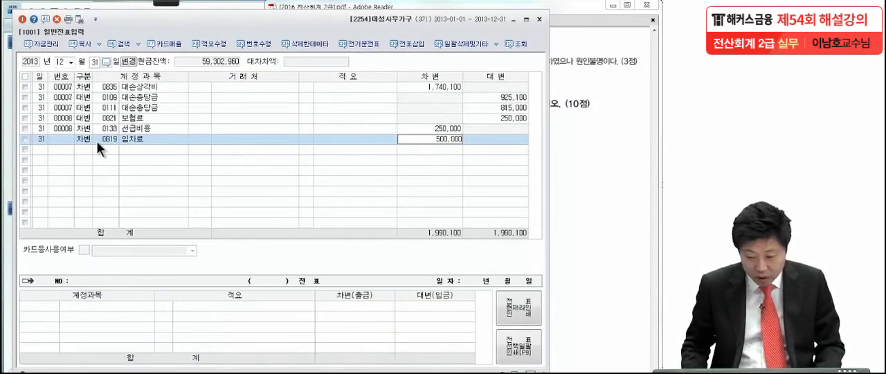
pyautogui.press('Return')
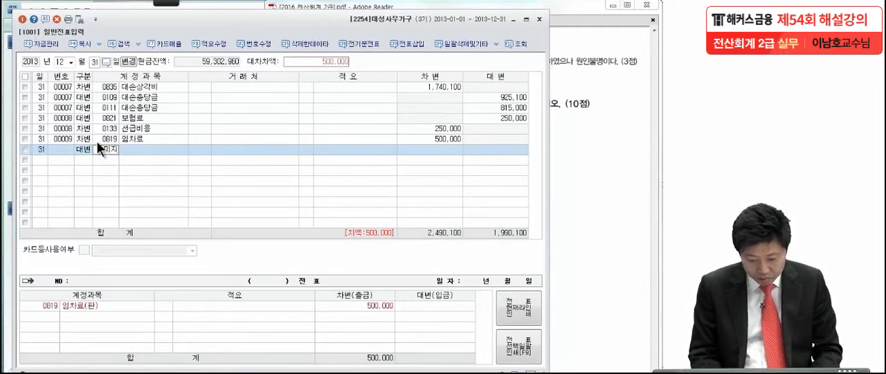
# Add the balancing credit line for unpaid rent, choosing the account 미지급비용 (0262).
pyautogui.press('Return')
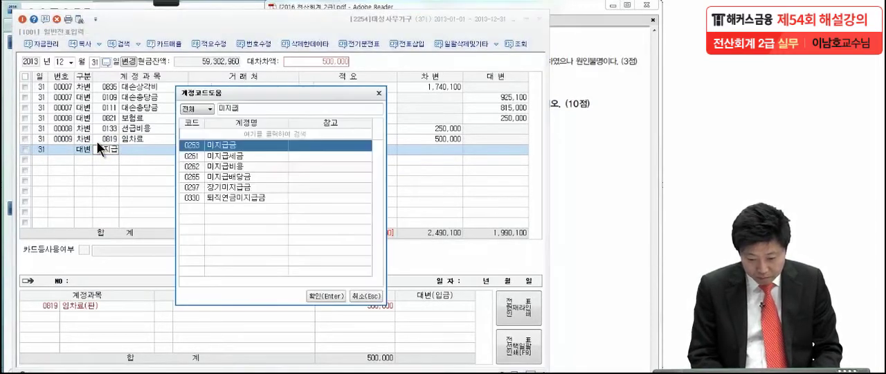
pyautogui.write('비용')
pyautogui.press('Return')
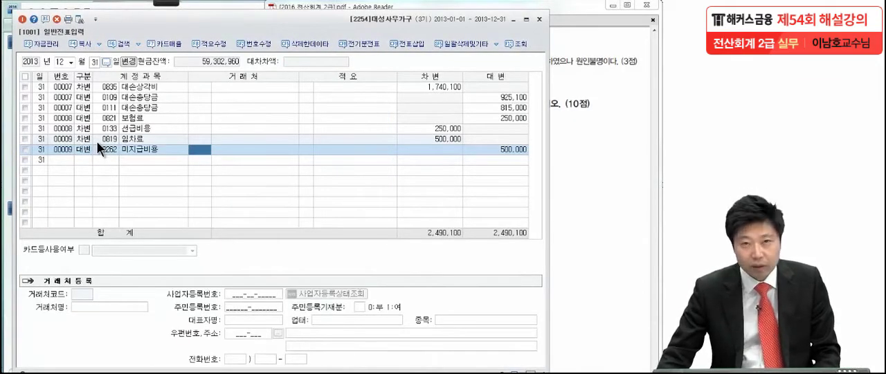
# Switch to the exam PDF and, with the pen, put dots below the key phrases of 문제6 (4), including the 35,000원 shortage.
pyautogui.click(566, 156)
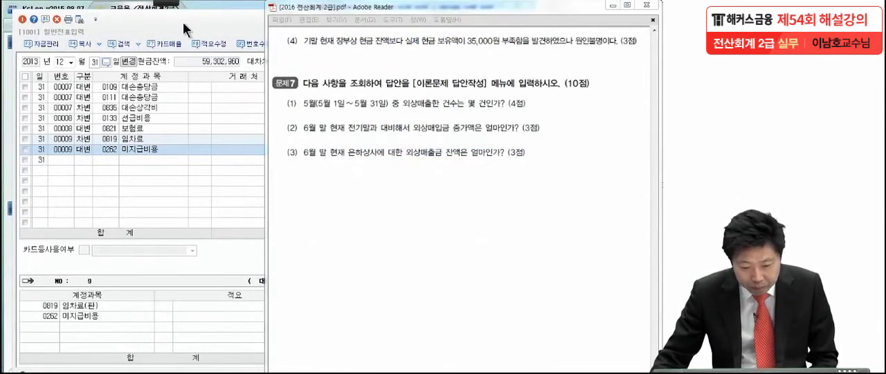
pyautogui.moveTo(154, 15)
pyautogui.click(45, 24)
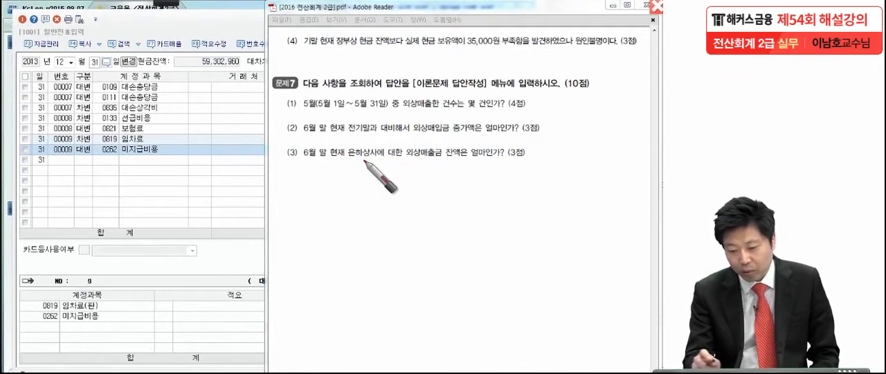
pyautogui.click(406, 58)
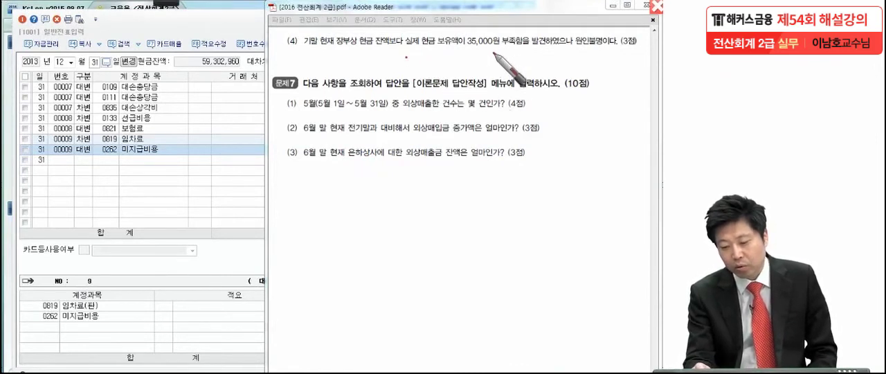
pyautogui.click(500, 50)
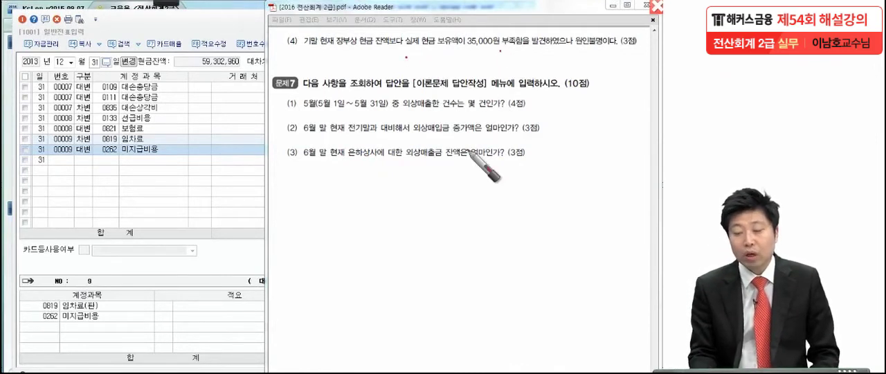
pyautogui.click(571, 57)
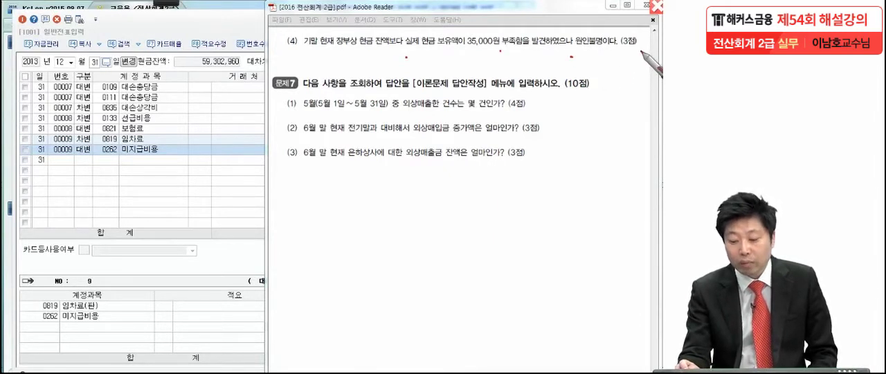
pyautogui.click(639, 60)
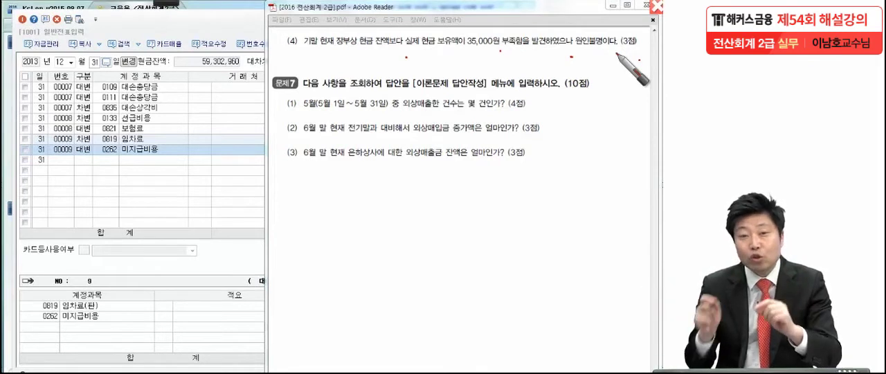
# Handwrite the first journal entry "현금과부족 35,000 / 현금 35,000" below the 문제7 questions.
pyautogui.moveTo(370, 170); pyautogui.dragTo(349, 202)
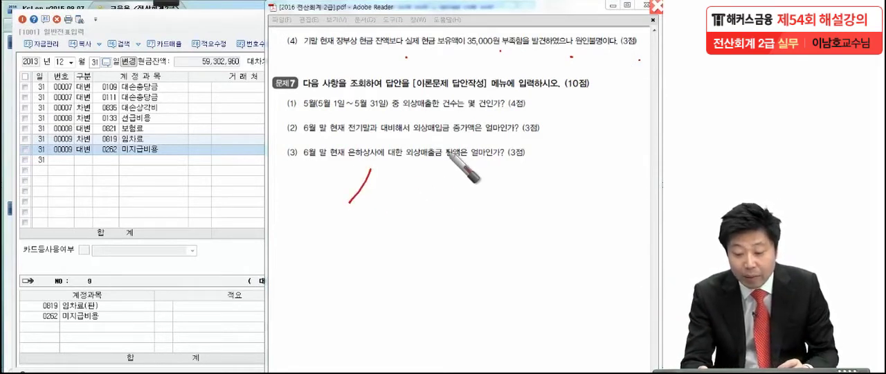
pyautogui.moveTo(405, 160)
pyautogui.mouseDown()
pyautogui.moveTo(415, 197)
pyautogui.moveTo(432, 200)
pyautogui.moveTo(453, 182)
pyautogui.moveTo(447, 193)
pyautogui.mouseUp()
pyautogui.moveTo(438, 195)
pyautogui.mouseDown()
pyautogui.moveTo(461, 191)
pyautogui.moveTo(441, 209)
pyautogui.mouseUp()
pyautogui.moveTo(440, 199); pyautogui.dragTo(466, 207)
pyautogui.moveTo(510, 181)
pyautogui.mouseDown()
pyautogui.moveTo(521, 201)
pyautogui.moveTo(506, 208)
pyautogui.mouseUp()
pyautogui.moveTo(554, 172)
pyautogui.mouseDown()
pyautogui.moveTo(546, 188)
pyautogui.moveTo(618, 200)
pyautogui.mouseUp()
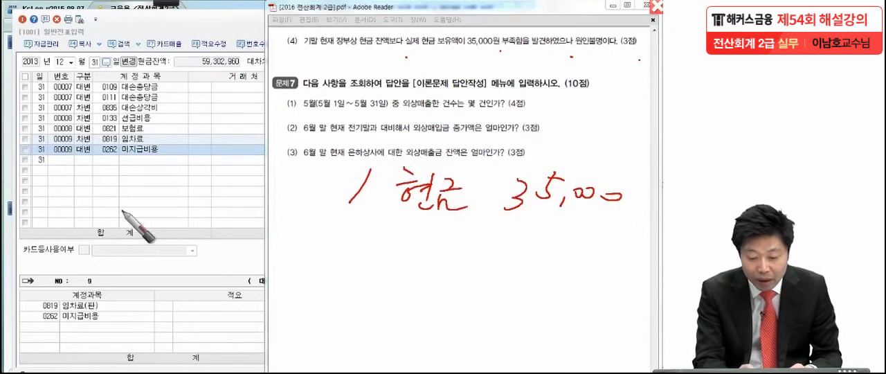
pyautogui.moveTo(113, 176)
pyautogui.mouseDown()
pyautogui.moveTo(122, 181)
pyautogui.moveTo(111, 198)
pyautogui.moveTo(149, 192)
pyautogui.moveTo(177, 207)
pyautogui.moveTo(197, 186)
pyautogui.moveTo(211, 197)
pyautogui.moveTo(233, 178)
pyautogui.moveTo(238, 201)
pyautogui.moveTo(271, 187)
pyautogui.moveTo(290, 196)
pyautogui.moveTo(347, 183)
pyautogui.mouseUp()
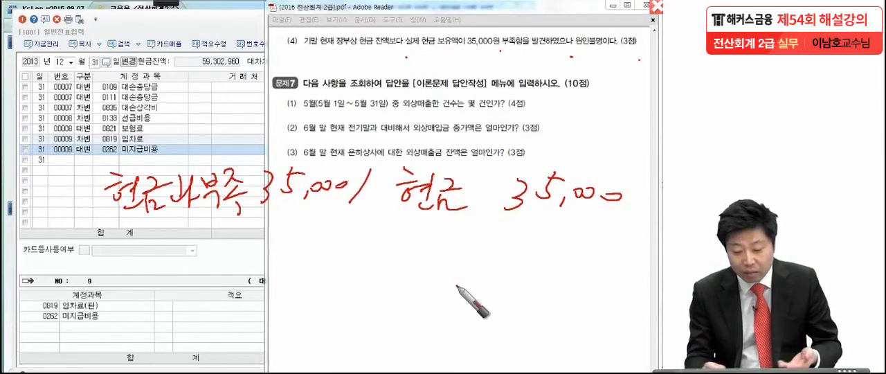
# Draw an arrow from 현금과부족 and handwrite the second entry "잡손실 35,000 / 현금과부족 35,000" below the first.
pyautogui.moveTo(282, 208)
pyautogui.mouseDown()
pyautogui.moveTo(447, 244)
pyautogui.moveTo(421, 261)
pyautogui.mouseUp()
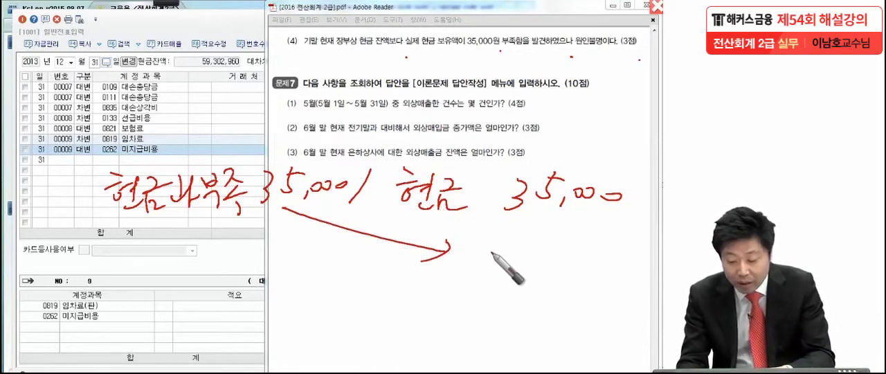
pyautogui.moveTo(510, 234)
pyautogui.mouseDown()
pyautogui.moveTo(458, 239)
pyautogui.moveTo(493, 237)
pyautogui.moveTo(500, 264)
pyautogui.moveTo(519, 248)
pyautogui.moveTo(542, 254)
pyautogui.moveTo(582, 240)
pyautogui.moveTo(590, 256)
pyautogui.moveTo(612, 259)
pyautogui.moveTo(644, 255)
pyautogui.moveTo(644, 247)
pyautogui.mouseUp()
pyautogui.moveTo(353, 241); pyautogui.dragTo(329, 272)
pyautogui.moveTo(119, 247)
pyautogui.mouseDown()
pyautogui.moveTo(156, 240)
pyautogui.moveTo(159, 251)
pyautogui.moveTo(170, 230)
pyautogui.moveTo(184, 256)
pyautogui.moveTo(206, 236)
pyautogui.moveTo(193, 248)
pyautogui.moveTo(201, 259)
pyautogui.moveTo(215, 250)
pyautogui.moveTo(298, 242)
pyautogui.moveTo(292, 235)
pyautogui.mouseUp()
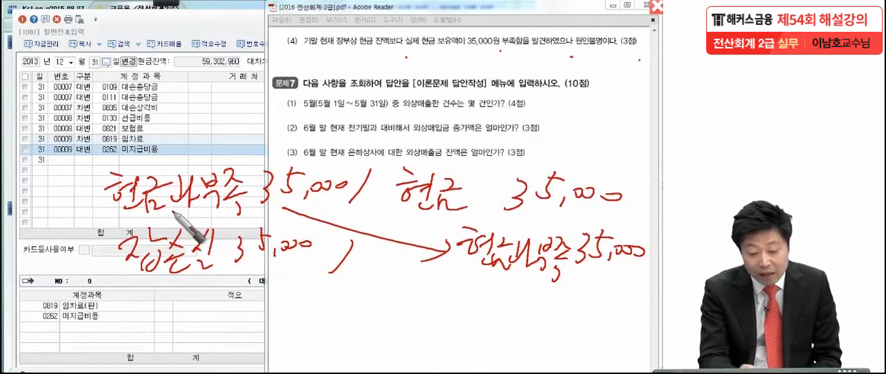
# Handwrite the date "12/31" with a small tick in front of each of the two handwritten entries.
pyautogui.moveTo(26, 168); pyautogui.dragTo(25, 189)
pyautogui.moveTo(30, 167); pyautogui.dragTo(30, 187)
pyautogui.moveTo(35, 167); pyautogui.dragTo(46, 204)
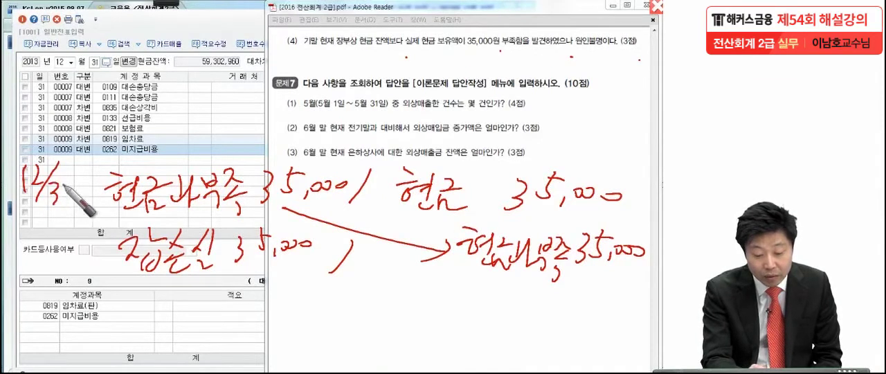
pyautogui.moveTo(53, 181); pyautogui.dragTo(56, 205)
pyautogui.moveTo(66, 181); pyautogui.dragTo(68, 207)
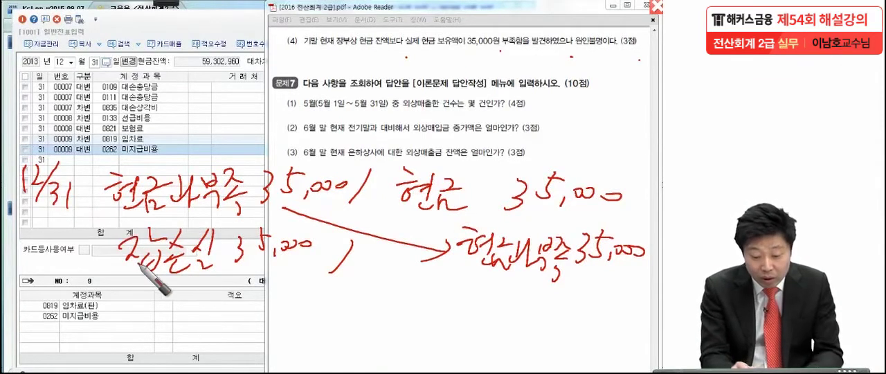
pyautogui.moveTo(25, 232)
pyautogui.mouseDown()
pyautogui.moveTo(25, 254)
pyautogui.moveTo(43, 246)
pyautogui.moveTo(30, 275)
pyautogui.mouseUp()
pyautogui.moveTo(52, 254); pyautogui.dragTo(54, 274)
pyautogui.moveTo(72, 252); pyautogui.dragTo(72, 274)
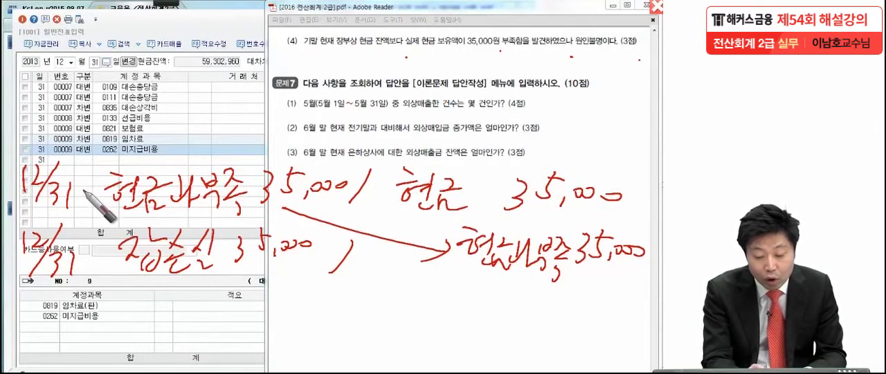
pyautogui.moveTo(75, 162); pyautogui.dragTo(77, 170)
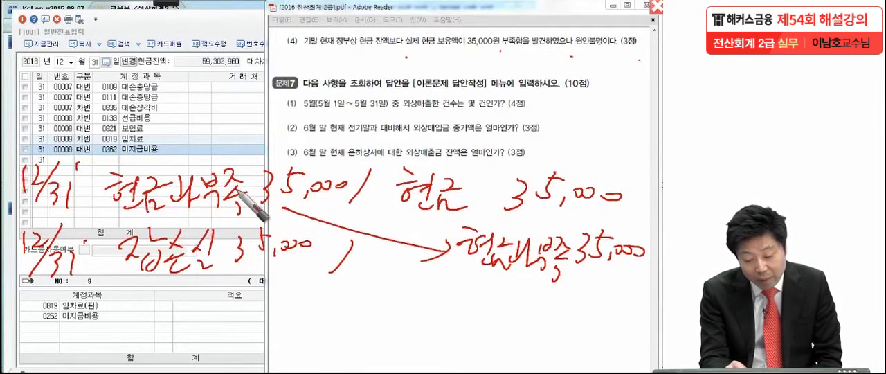
# Strike out 현금과부족 35,000 in both handwritten entries and circle the remaining 잡손실 35,000 and 현금 35,000.
pyautogui.moveTo(114, 218); pyautogui.dragTo(277, 185)
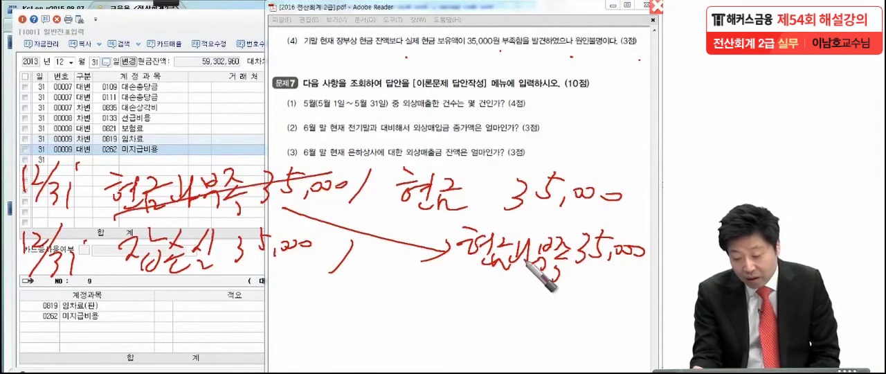
pyautogui.moveTo(451, 282); pyautogui.dragTo(648, 233)
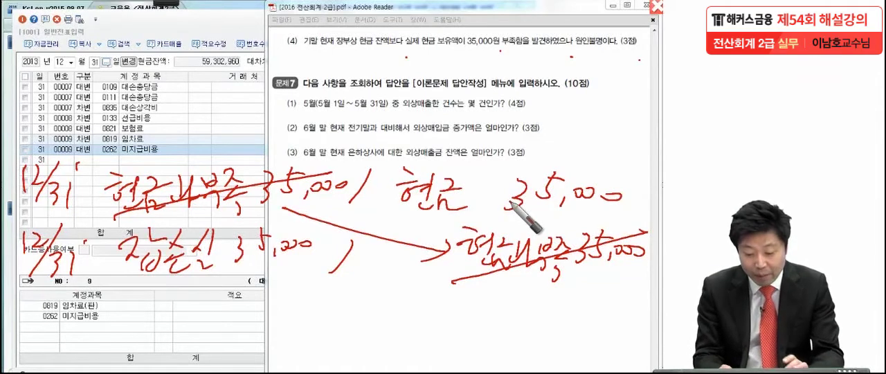
pyautogui.moveTo(305, 277)
pyautogui.mouseDown()
pyautogui.moveTo(166, 287)
pyautogui.moveTo(177, 221)
pyautogui.moveTo(271, 285)
pyautogui.mouseUp()
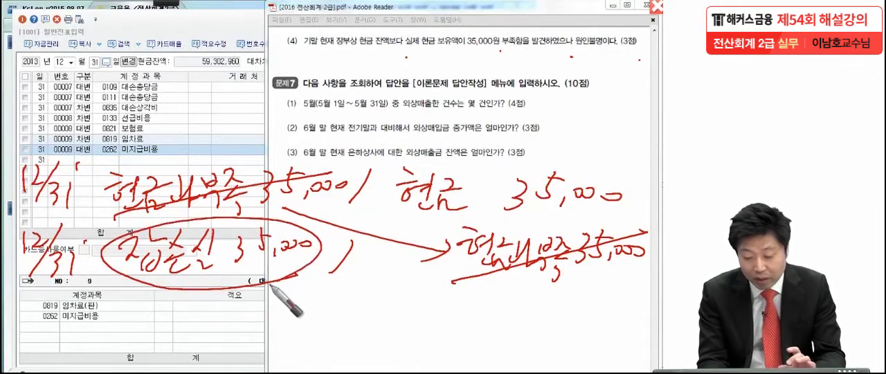
pyautogui.moveTo(568, 207)
pyautogui.mouseDown()
pyautogui.moveTo(380, 170)
pyautogui.moveTo(654, 187)
pyautogui.moveTo(601, 211)
pyautogui.mouseUp()
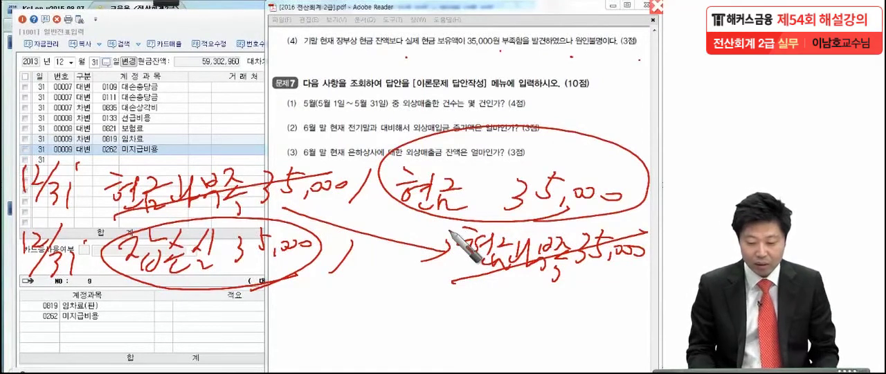
# Underline both handwritten entries, emphasize the 잡손실 and 현금 amounts with extra underlines, and clear all the pen marks.
pyautogui.moveTo(91, 208); pyautogui.dragTo(423, 226)
pyautogui.moveTo(135, 289); pyautogui.dragTo(621, 280)
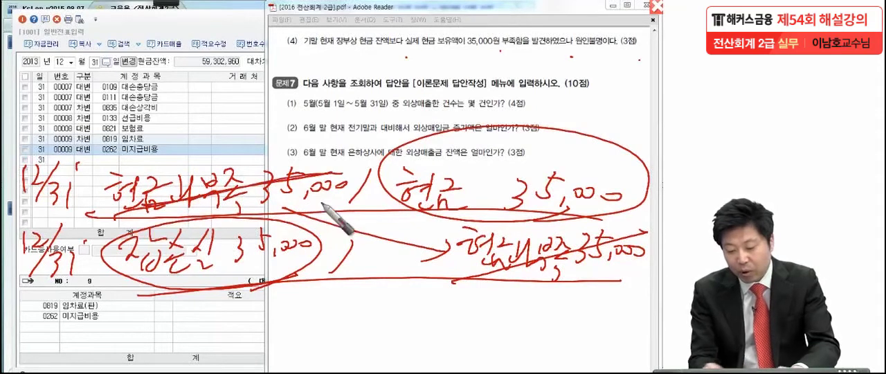
pyautogui.moveTo(645, 234); pyautogui.dragTo(407, 284)
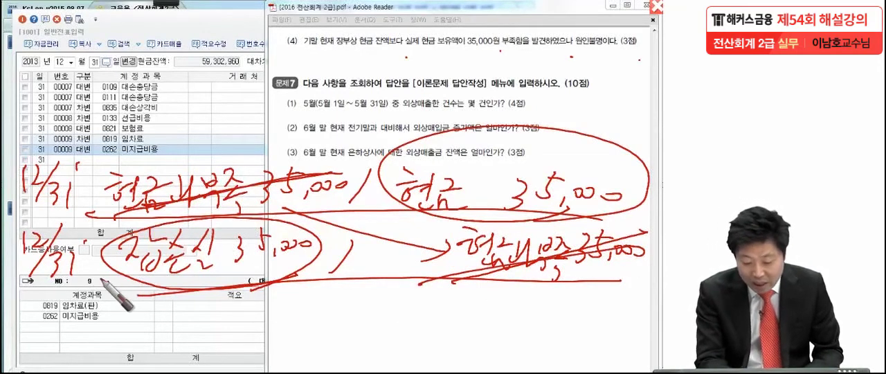
pyautogui.moveTo(103, 279); pyautogui.dragTo(311, 277)
pyautogui.moveTo(389, 215); pyautogui.dragTo(642, 220)
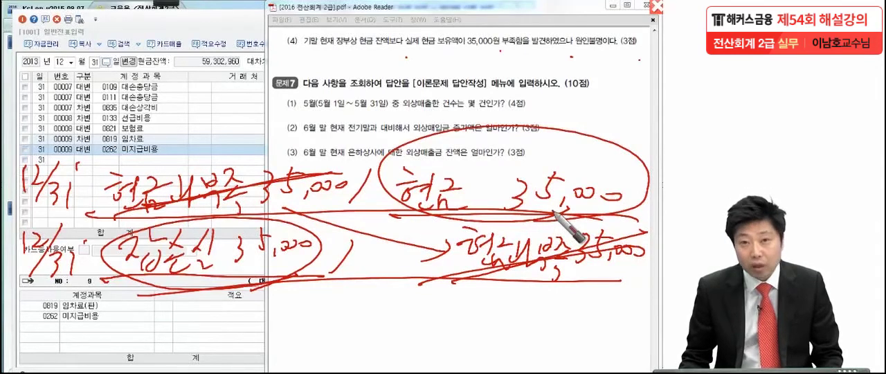
pyautogui.press('Escape')
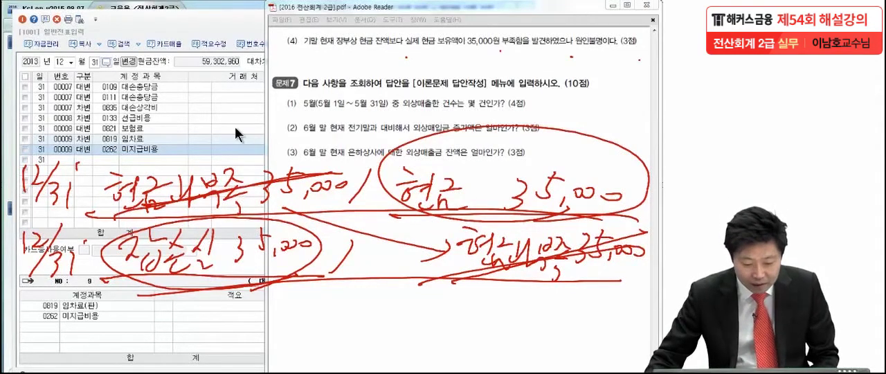
# Add a 12/31 debit line for 잡손실 with an amount of 35,000 below the existing voucher lines in 일반전표입력.
pyautogui.click(234, 138)
pyautogui.click(82, 160)
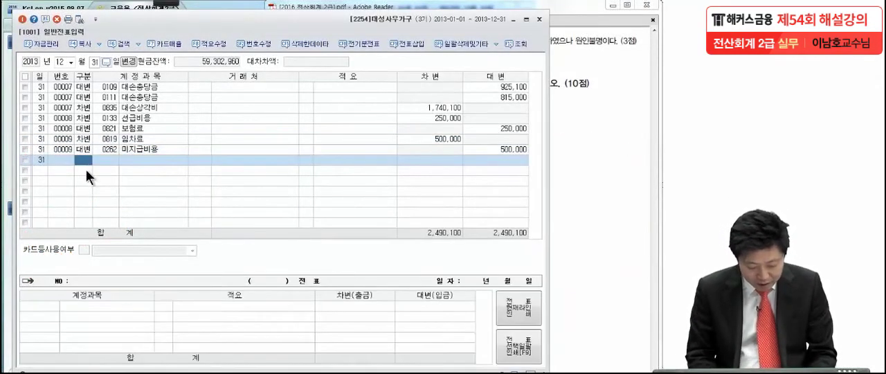
pyautogui.write('3잡손')
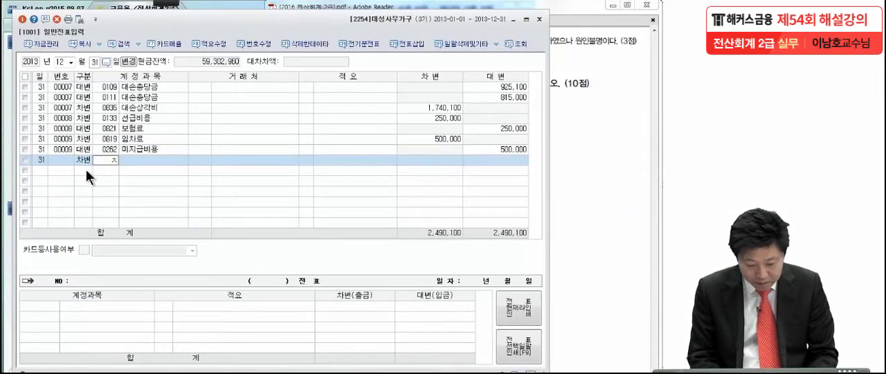
pyautogui.press('Return')
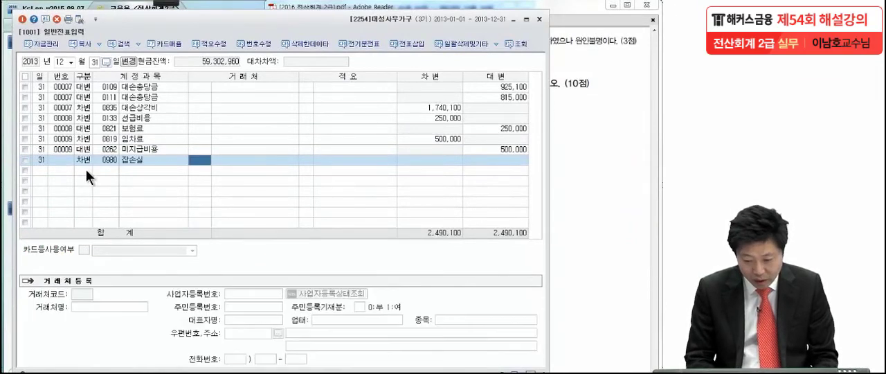
pyautogui.press('Return')
pyautogui.press('Return')
pyautogui.press('Return')
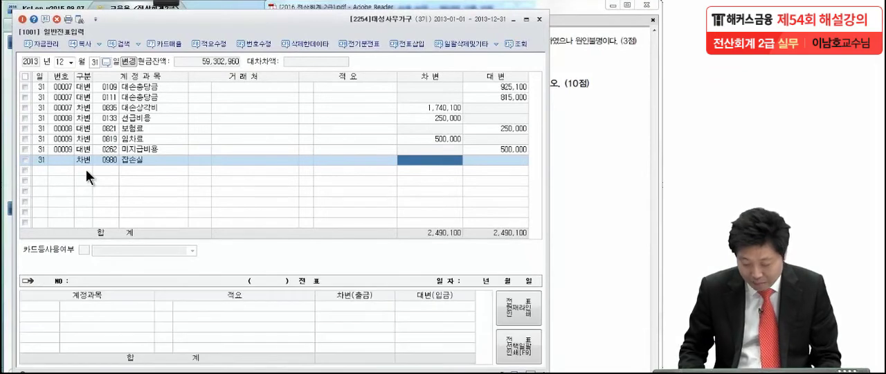
pyautogui.write('5')
pyautogui.write('5000')
pyautogui.press('Return')
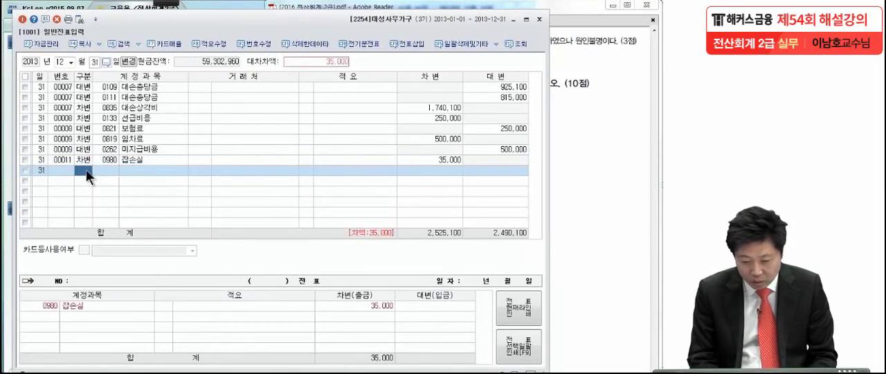
# Enter the matching 12/31 credit line to 현금 (101) and close the open 합계잔액시산표 window.
pyautogui.write('4')
pyautogui.press('Return')
pyautogui.write('101')
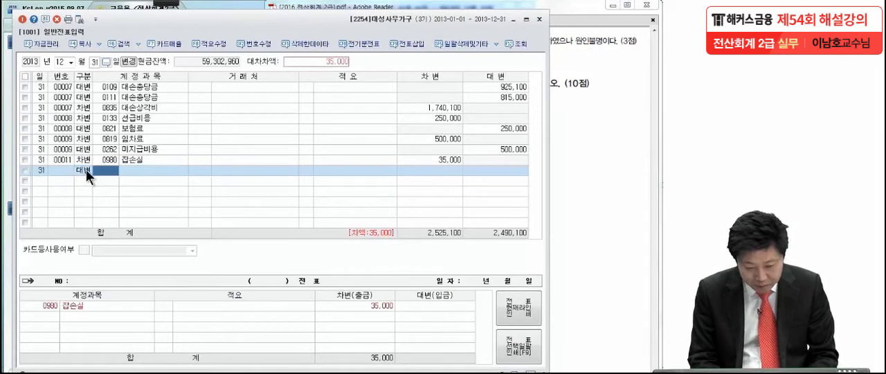
pyautogui.press('Return')
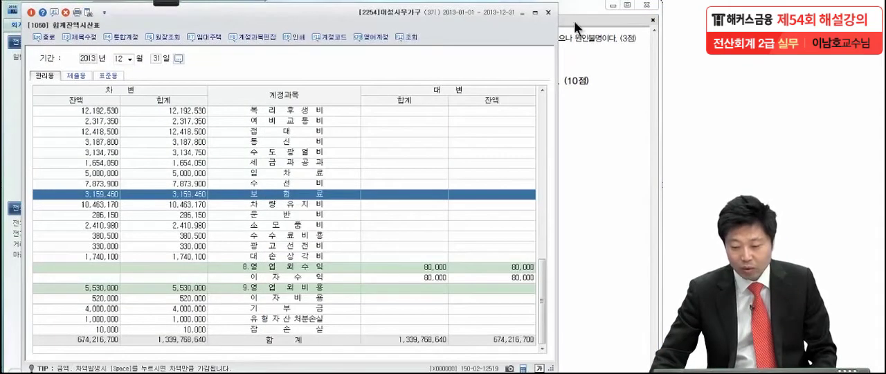
pyautogui.click(547, 12)
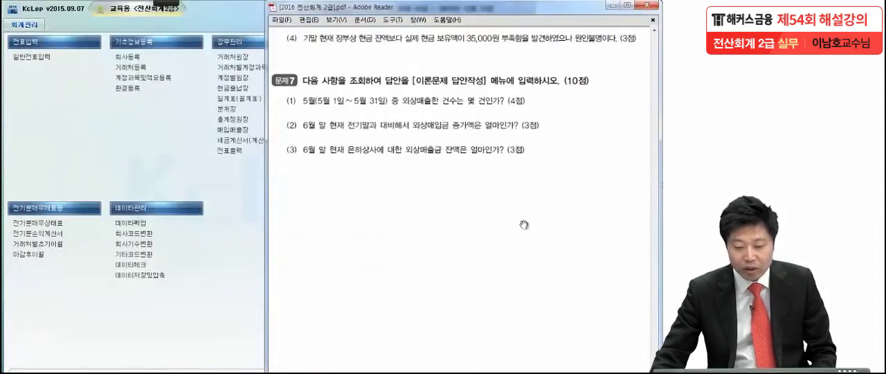
# In 문제7 (1) of the exam PDF, circle 건수 and underline 외상매출 in red pen, and clear the marks.
pyautogui.scroll(-1, 514, 244)
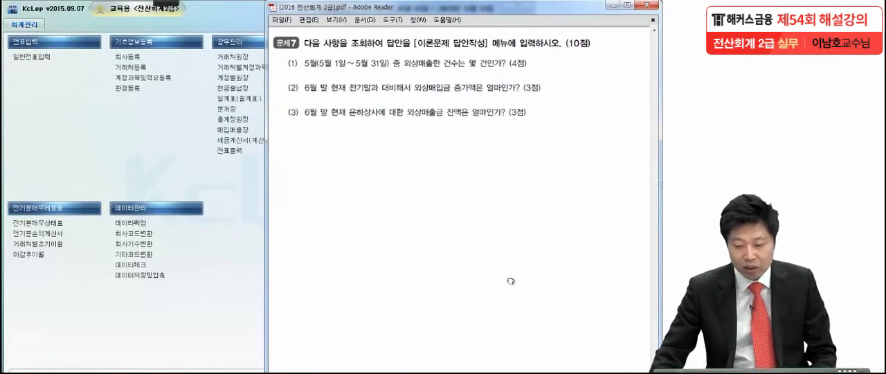
pyautogui.scroll(-1, 514, 252)
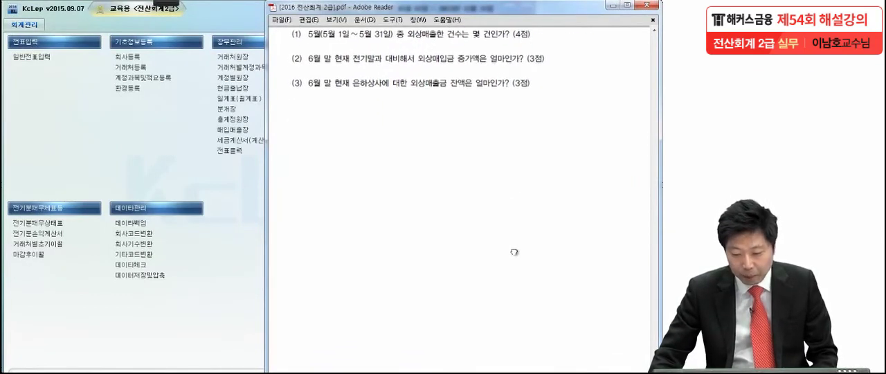
pyautogui.click(161, 3)
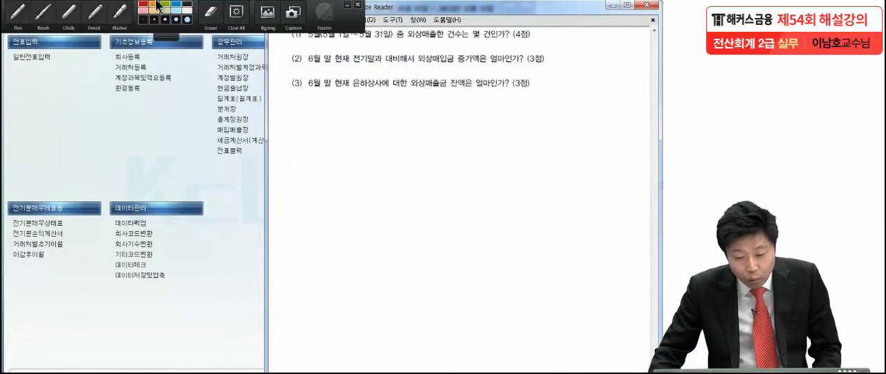
pyautogui.click(31, 19)
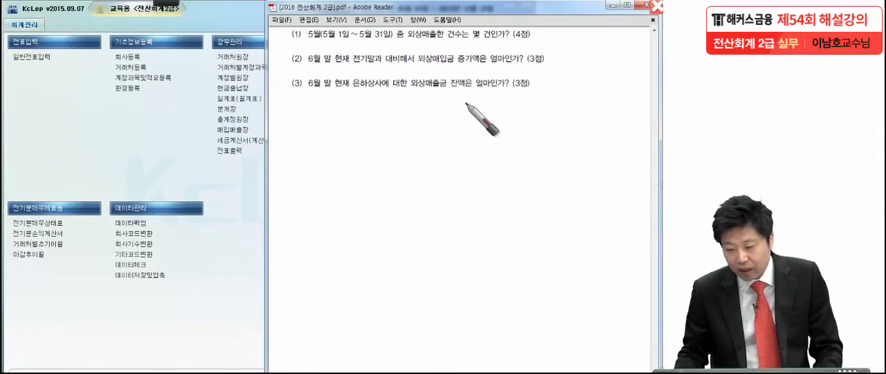
pyautogui.moveTo(461, 29); pyautogui.dragTo(465, 43)
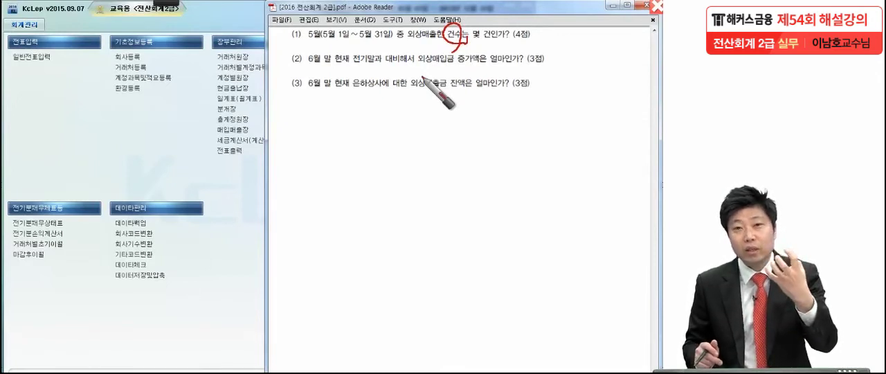
pyautogui.moveTo(403, 44); pyautogui.dragTo(437, 43)
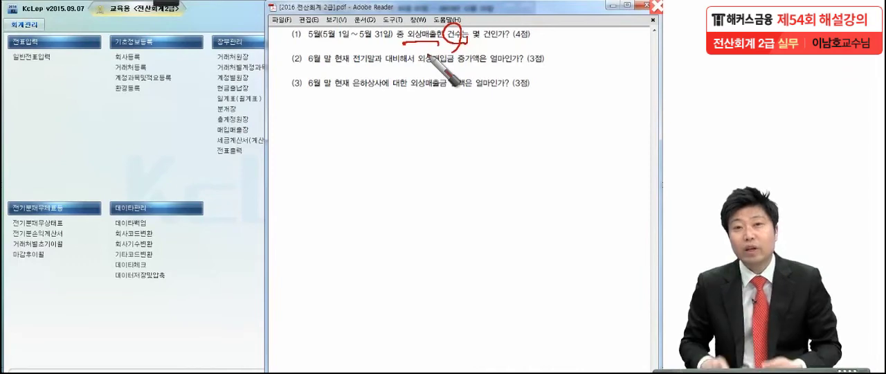
pyautogui.press('Escape')
# Open 총계정원장 and set the query period to 2013-05-01 through 2013-05-31.
pyautogui.click(222, 119)
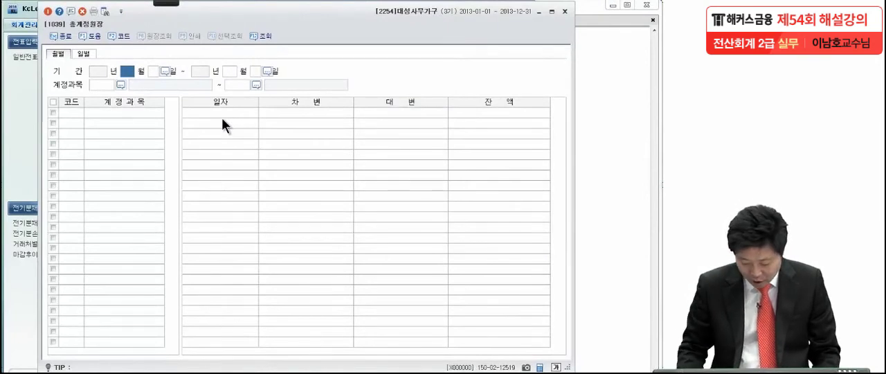
pyautogui.write('1')
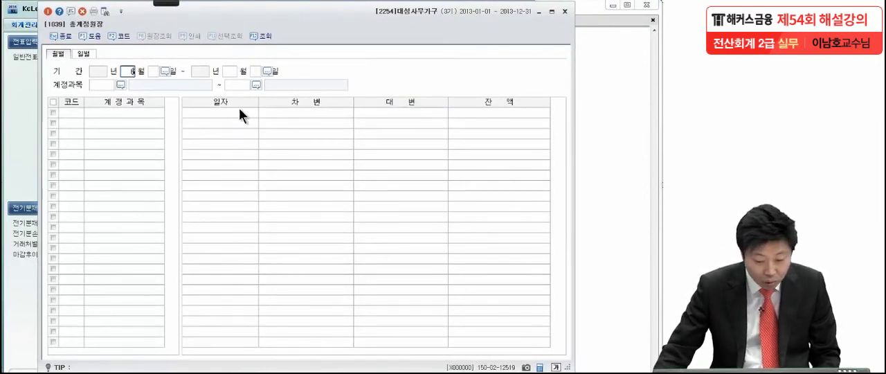
pyautogui.click(132, 72)
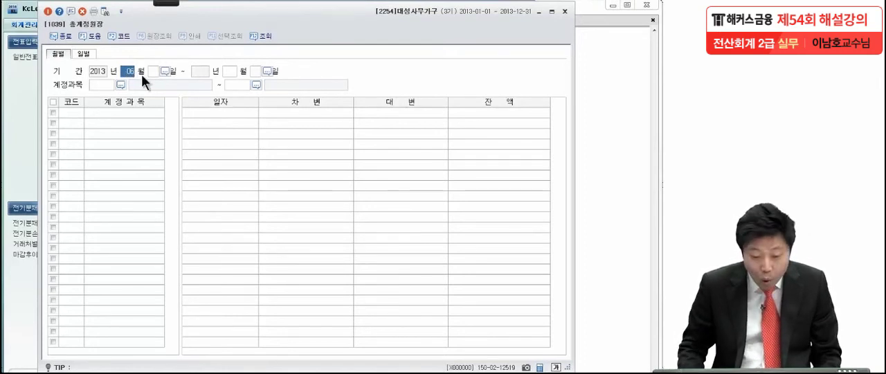
pyautogui.press('Return')
pyautogui.write('5')
pyautogui.press('Return')
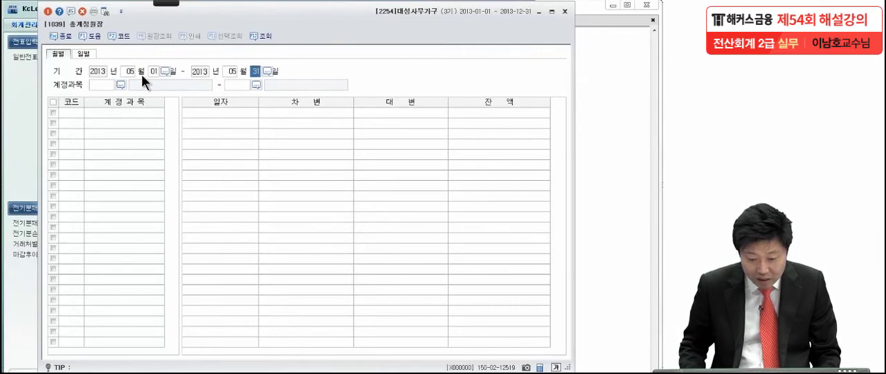
pyautogui.press('Return')
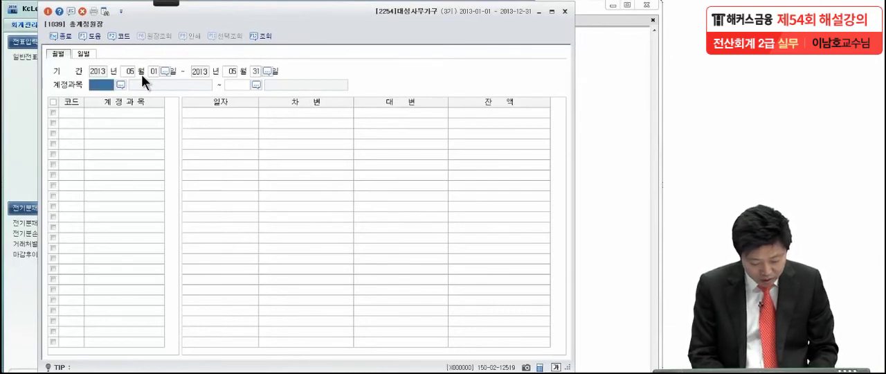
# Query the ledger for the single account 외상매출금 (0108).
pyautogui.press('F2')
pyautogui.write('외상매출')
pyautogui.press('Return')
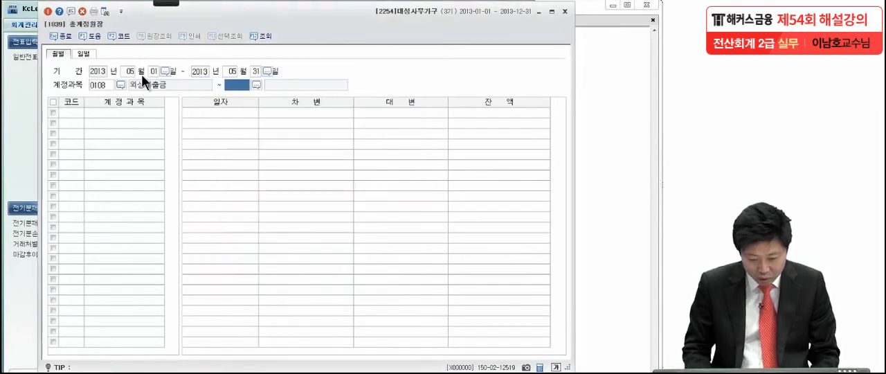
pyautogui.press('Return')
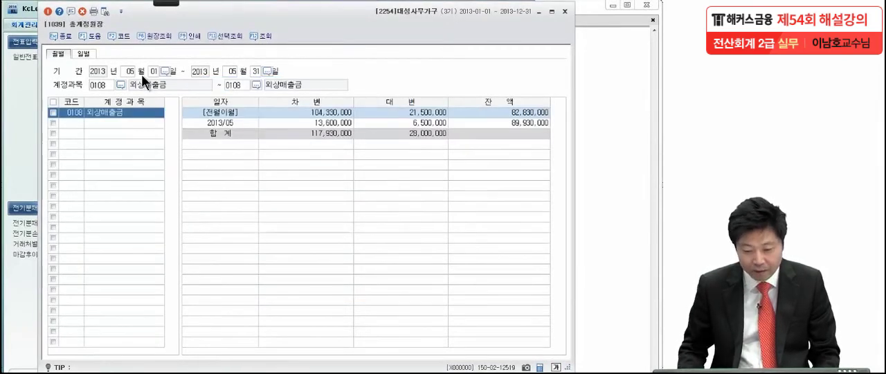
# Open the 2013/05 ledger detail for 외상매출금 and go through its entries, checking the debit amounts of the 상품외상매출 lines.
pyautogui.click(313, 124)
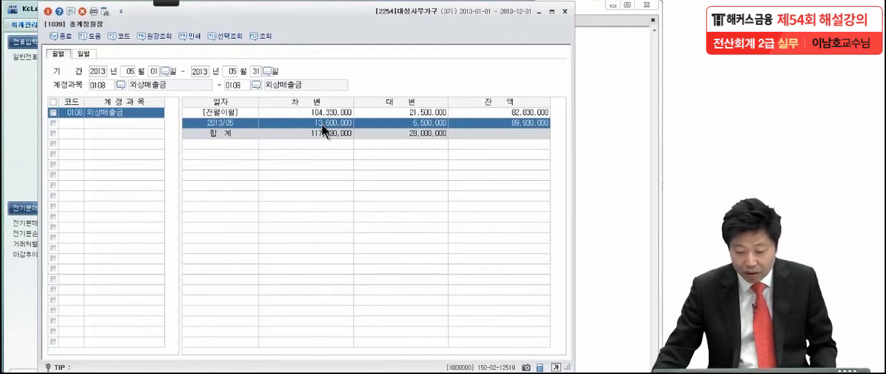
pyautogui.doubleClick(324, 131)
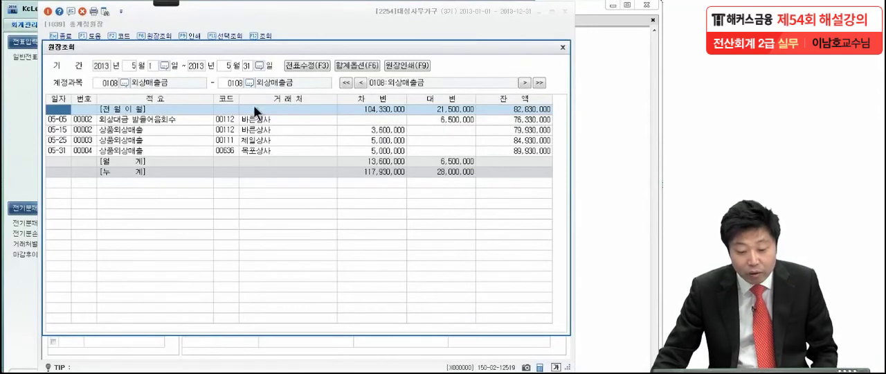
pyautogui.click(323, 119)
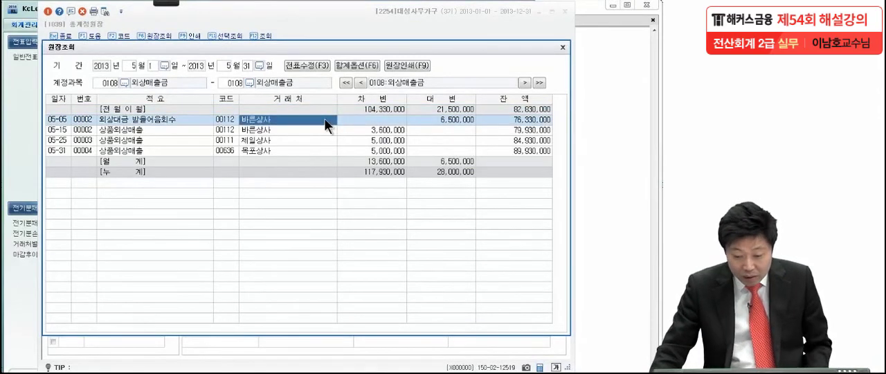
pyautogui.click(371, 130)
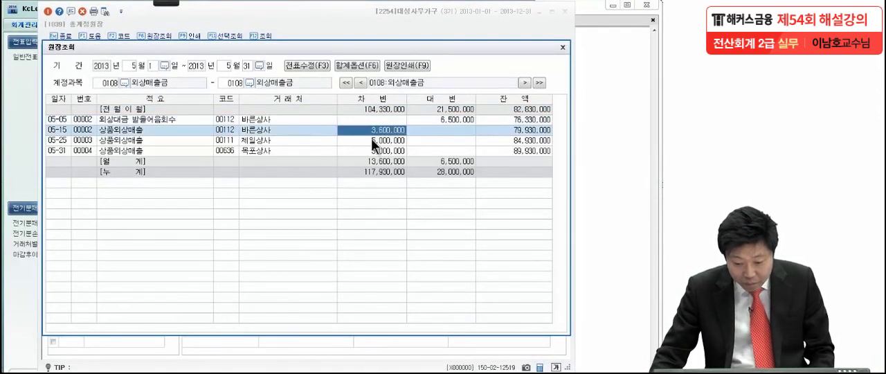
pyautogui.click(371, 139)
pyautogui.click(374, 150)
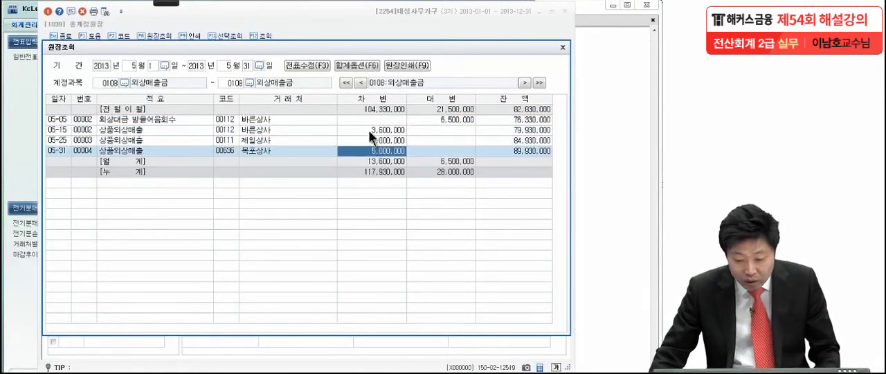
# Examine the underlying vouchers of the 05-15, 05-25 and 05-31 상품외상매출 entries.
pyautogui.doubleClick(368, 129)
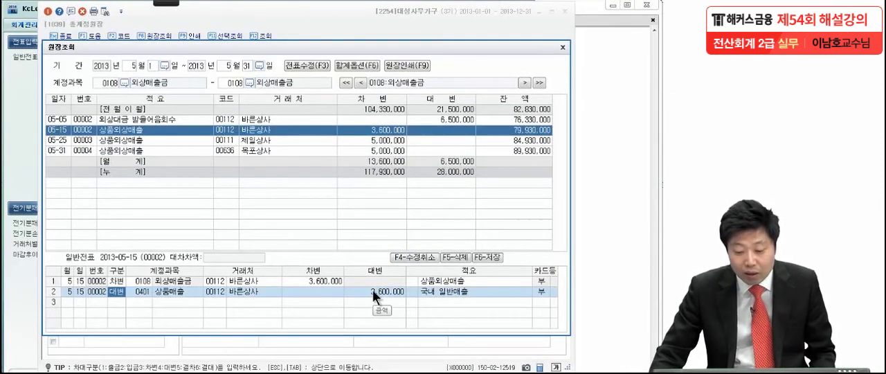
pyautogui.click(376, 132)
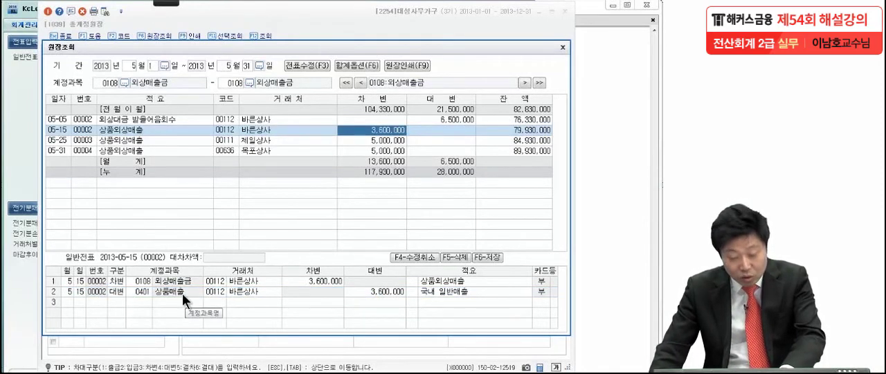
pyautogui.click(354, 142)
pyautogui.click(352, 150)
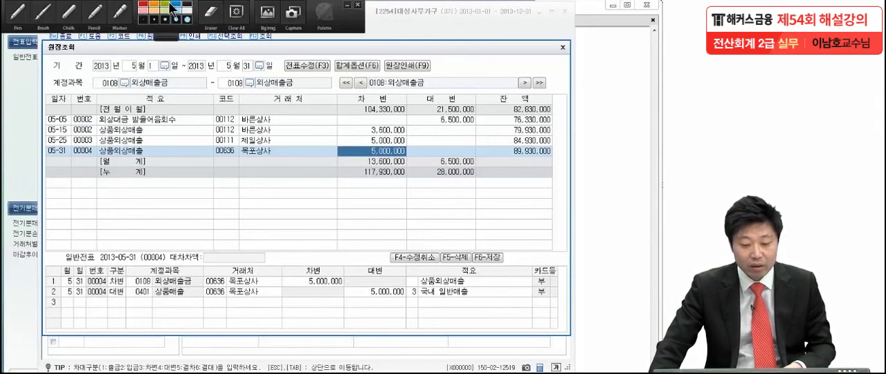
# Handwrite the answer "3건" over the ledger detail, clear it, and close both 원장조회 and 총계정원장.
pyautogui.moveTo(269, 194)
pyautogui.mouseDown()
pyautogui.moveTo(287, 211)
pyautogui.moveTo(333, 195)
pyautogui.moveTo(353, 207)
pyautogui.mouseUp()
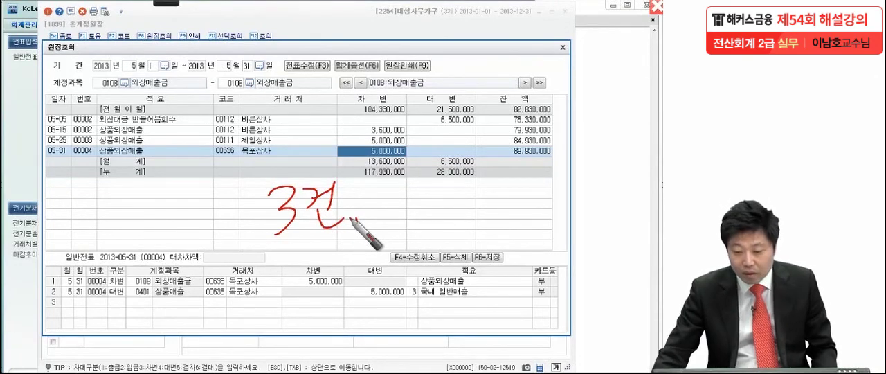
pyautogui.press('Escape')
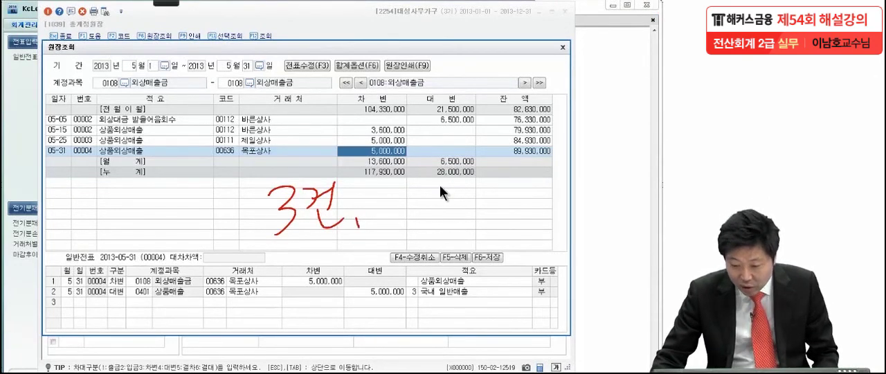
pyautogui.click(559, 47)
pyautogui.click(561, 11)
# Underline "전기말과 대비해서" in question (2) of the exam PDF, clear the mark, and switch back to the KcLep main menu.
pyautogui.click(528, 202)
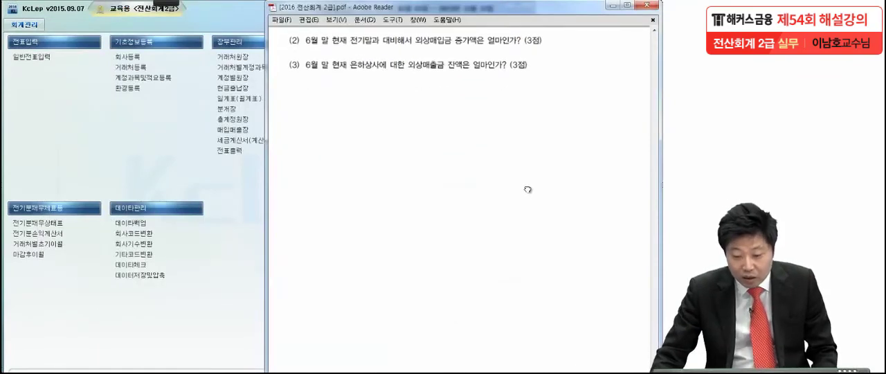
pyautogui.click(45, 23)
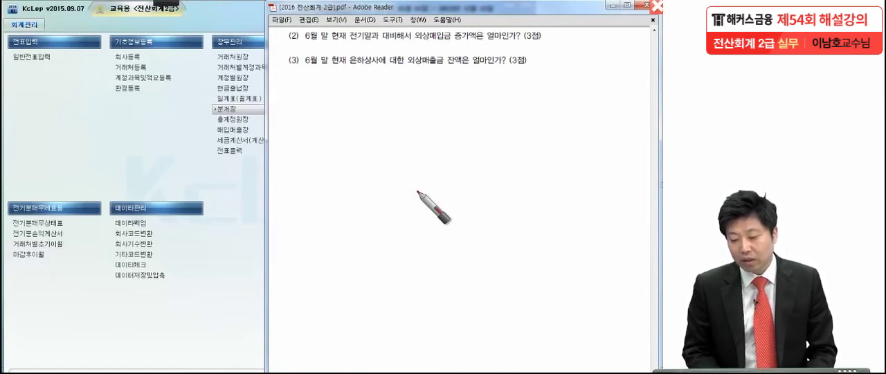
pyautogui.moveTo(344, 48); pyautogui.dragTo(414, 47)
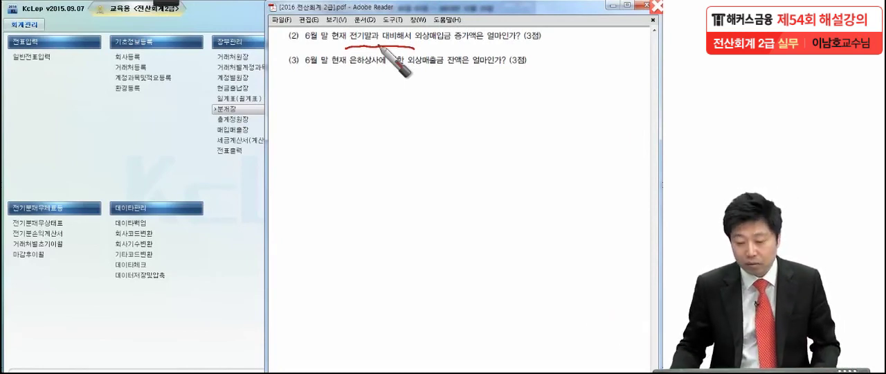
pyautogui.click(177, 170)
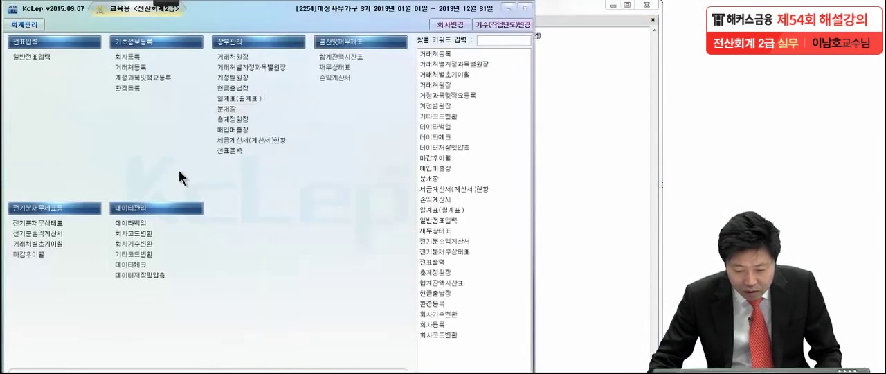
# Open the 재무상태표 and query it for 2013년 06월.
pyautogui.click(347, 75)
pyautogui.moveTo(168, 98); pyautogui.dragTo(286, 25)
pyautogui.write('6')
pyautogui.press('Return')
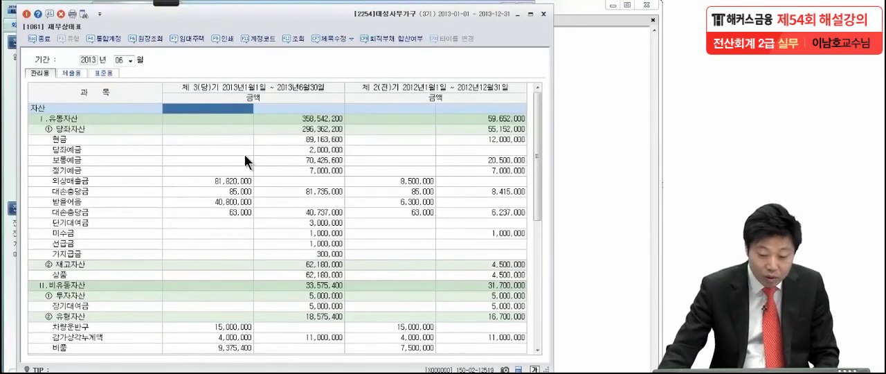
# Find the 외상매입금 row under 유동부채 in the 재무상태표 and compare its current-period and prior-period amounts.
pyautogui.click(246, 191)
pyautogui.scroll(-1, 246, 213)
pyautogui.scroll(1, 247, 213)
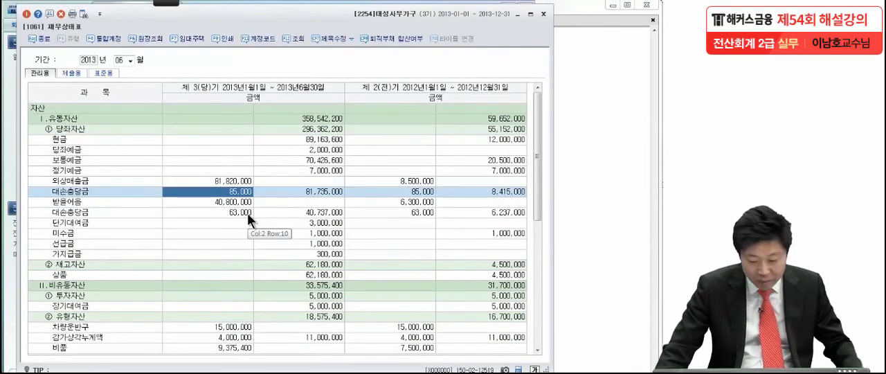
pyautogui.scroll(-7, 247, 213)
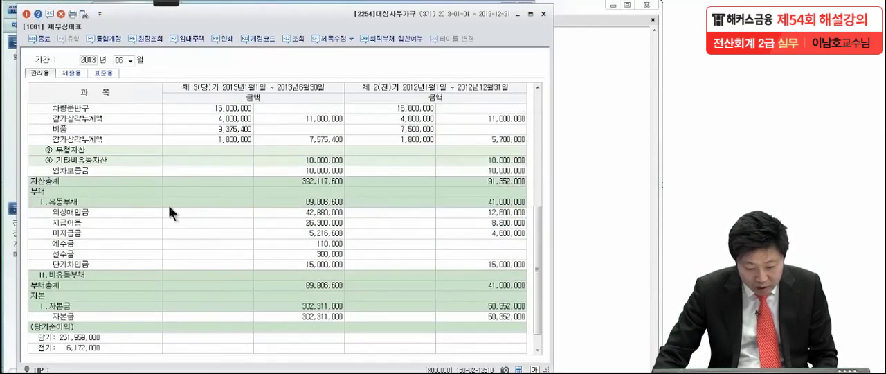
pyautogui.click(94, 213)
pyautogui.click(317, 211)
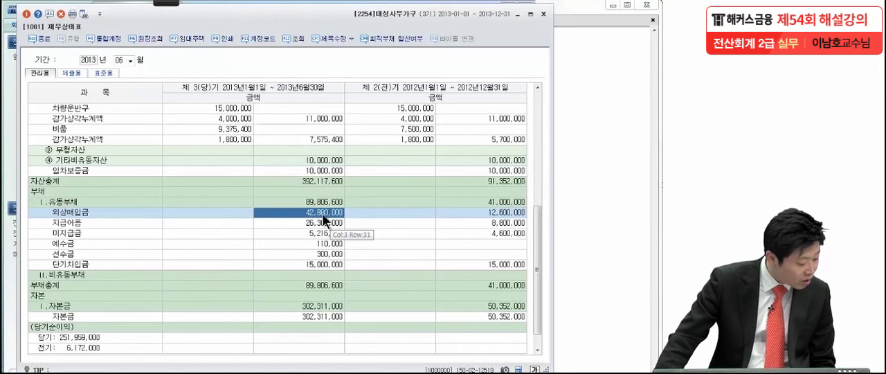
pyautogui.click(492, 209)
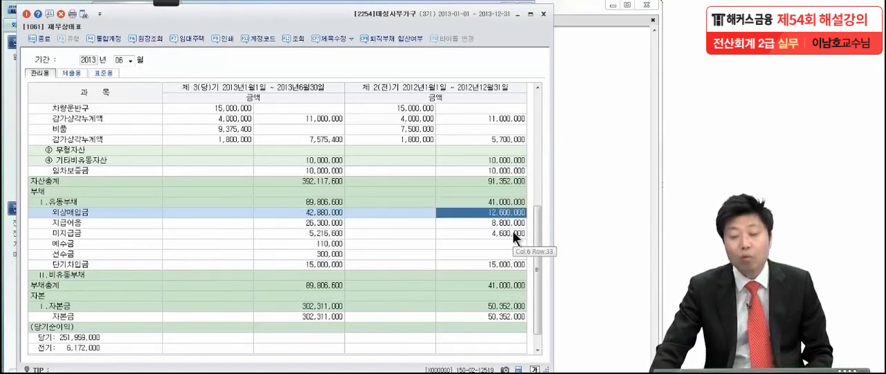
pyautogui.click(332, 213)
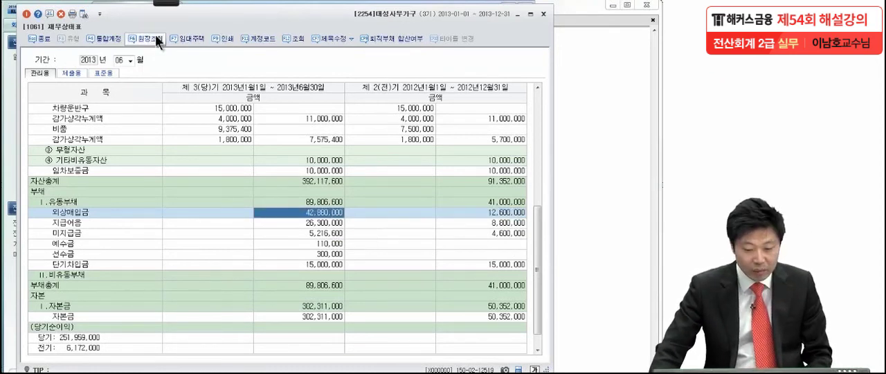
# Check-mark both 외상매입금 amounts, handwrite and box the answer "30,280,000", clear the ink and close the 재무상태표.
pyautogui.hotkey('ctrl', '2')
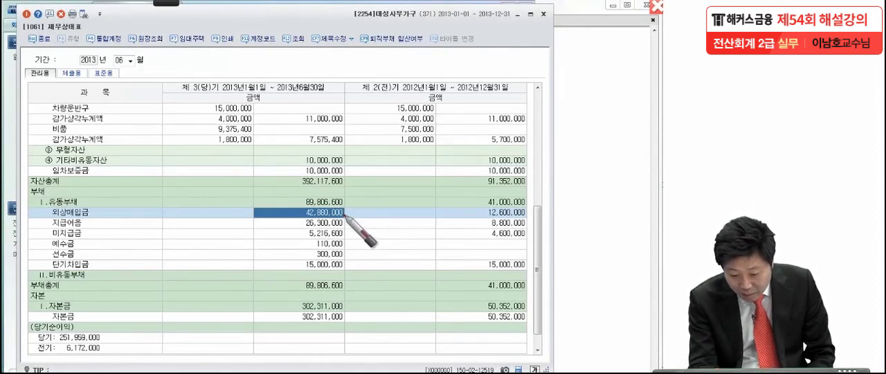
pyautogui.moveTo(345, 214); pyautogui.dragTo(359, 207)
pyautogui.moveTo(524, 216); pyautogui.dragTo(537, 211)
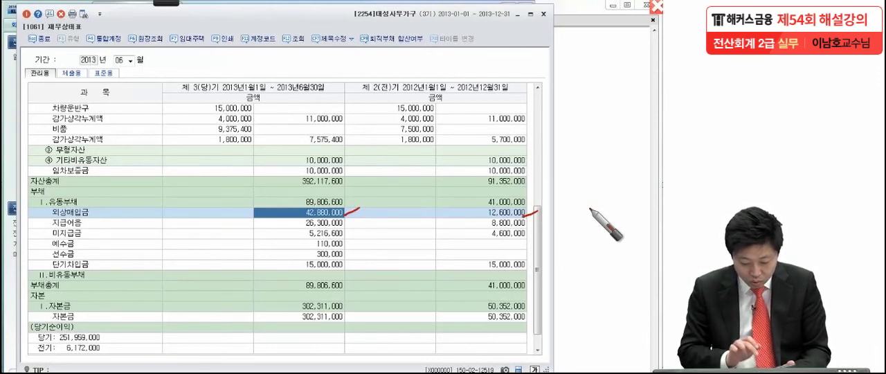
pyautogui.moveTo(216, 241)
pyautogui.mouseDown()
pyautogui.moveTo(225, 277)
pyautogui.moveTo(241, 266)
pyautogui.moveTo(272, 278)
pyautogui.moveTo(336, 277)
pyautogui.moveTo(398, 258)
pyautogui.mouseUp()
pyautogui.moveTo(173, 234)
pyautogui.mouseDown()
pyautogui.moveTo(305, 230)
pyautogui.moveTo(221, 297)
pyautogui.moveTo(144, 299)
pyautogui.mouseUp()
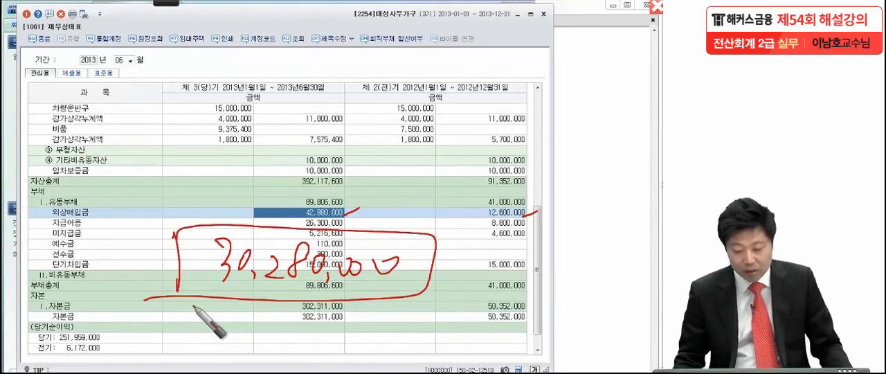
pyautogui.press('Escape')
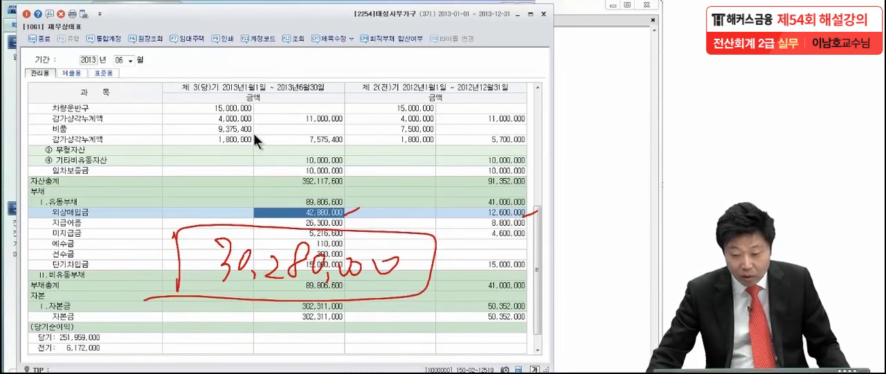
pyautogui.click(542, 13)
# Switch to the exam PDF in Adobe Reader, circle 은하상사 in question (3), and clear the mark.
pyautogui.click(568, 89)
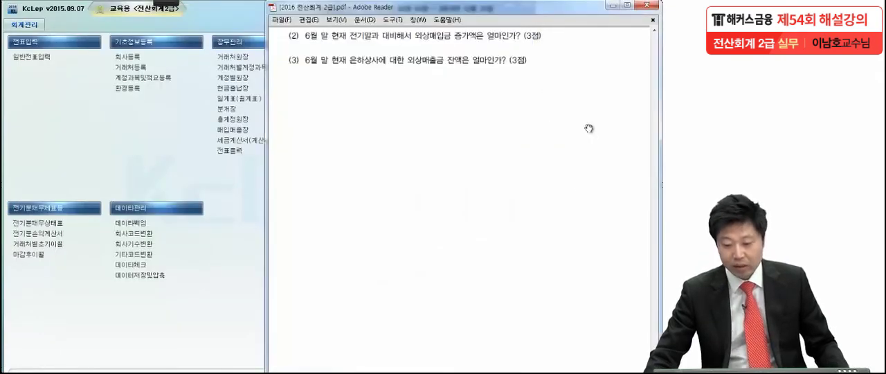
pyautogui.moveTo(553, 267); pyautogui.dragTo(554, 247)
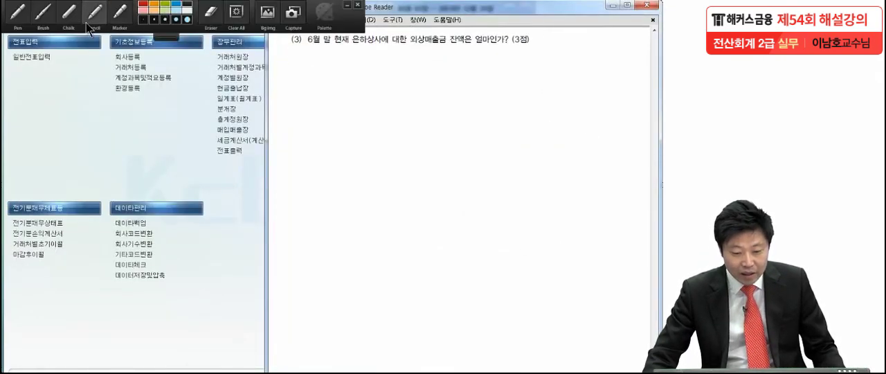
pyautogui.hotkey('ctrl', '2')
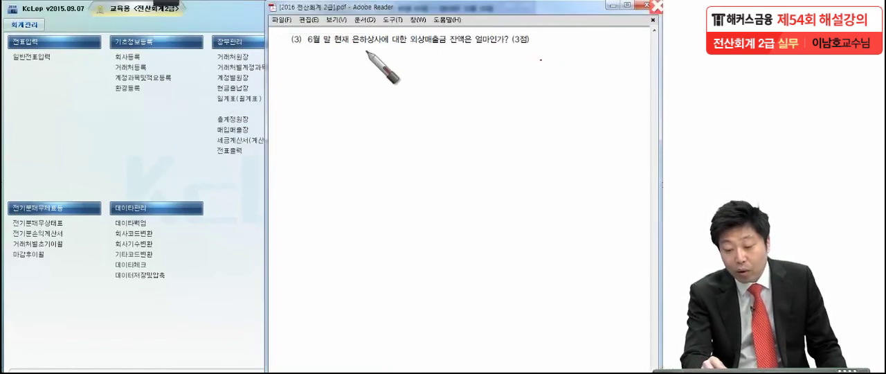
pyautogui.moveTo(350, 51)
pyautogui.mouseDown()
pyautogui.moveTo(376, 61)
pyautogui.moveTo(361, 78)
pyautogui.mouseUp()
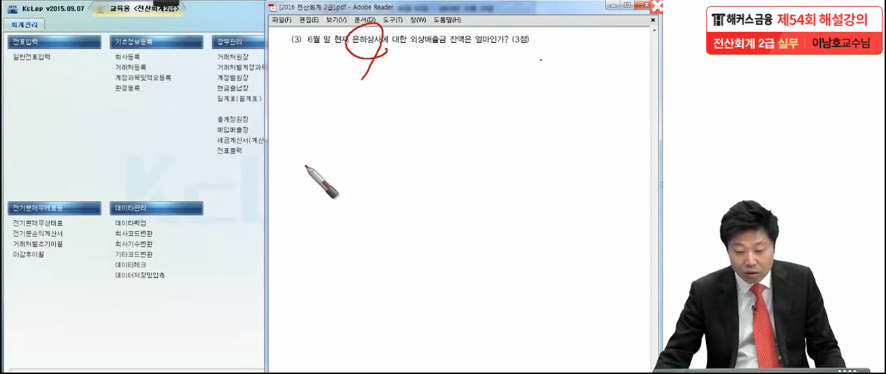
pyautogui.press('Escape')
# Open the 거래처원장 in KcLep with the period from January 1 to June 30, 2013 and 계정과목 0108 외상매출금.
pyautogui.click(229, 57)
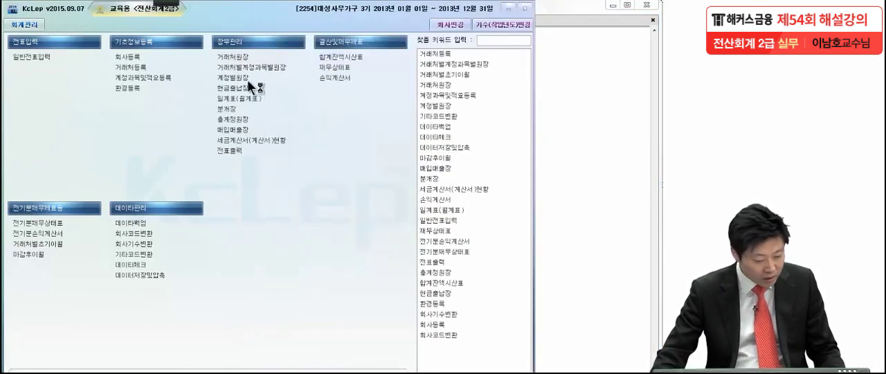
pyautogui.press('Return')
pyautogui.press('Return')
pyautogui.write('6')
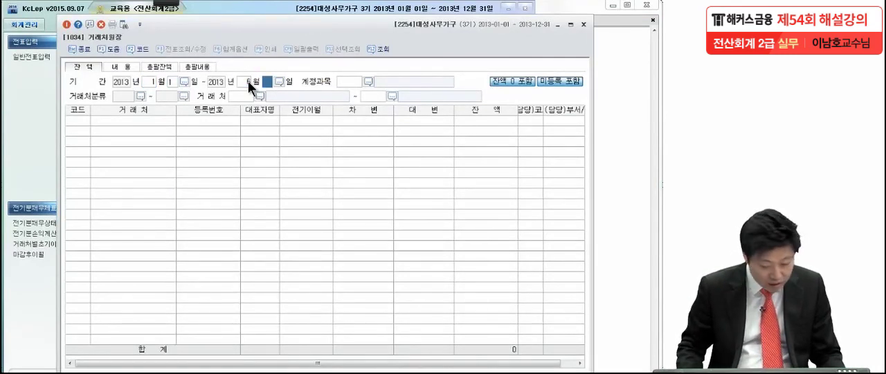
pyautogui.press('Return')
pyautogui.press('Return')
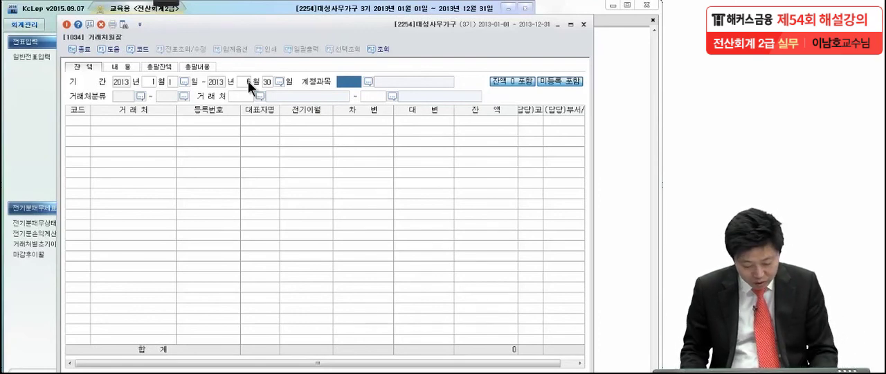
pyautogui.press('F2')
pyautogui.write('오')
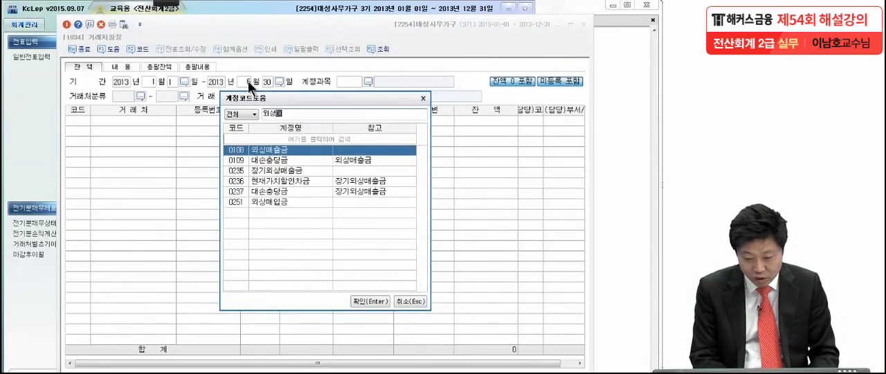
pyautogui.press('Return')
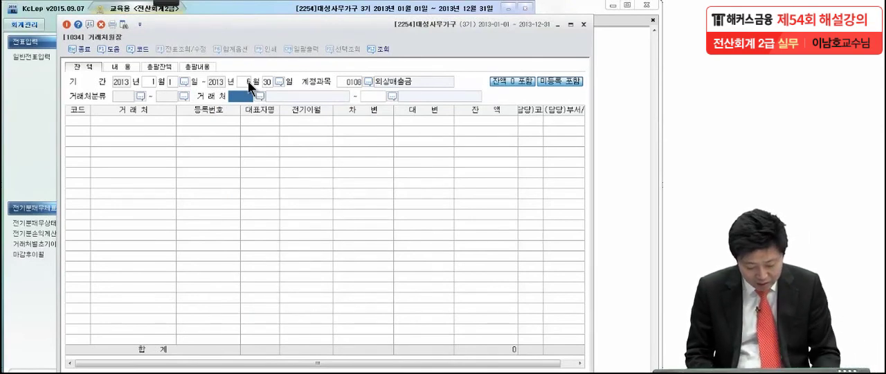
# Limit the 거래처원장 to 거래처 00610 은하상사 and run the query.
pyautogui.write('은하')
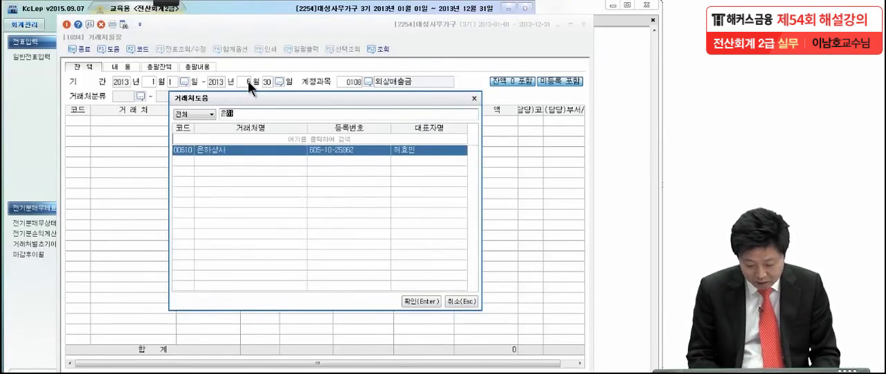
pyautogui.press('Return')
pyautogui.press('Return')
pyautogui.press('Return')
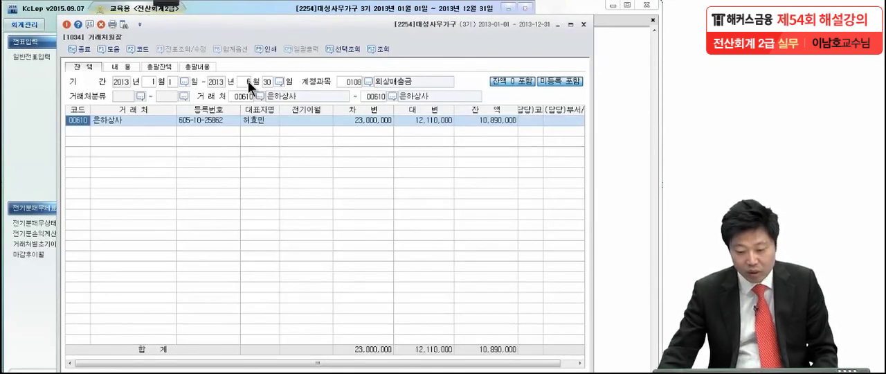
# Circle the 잔액 of 은하상사, clear the mark, and close the 거래처원장 to return to the exam PDF.
pyautogui.click(487, 119)
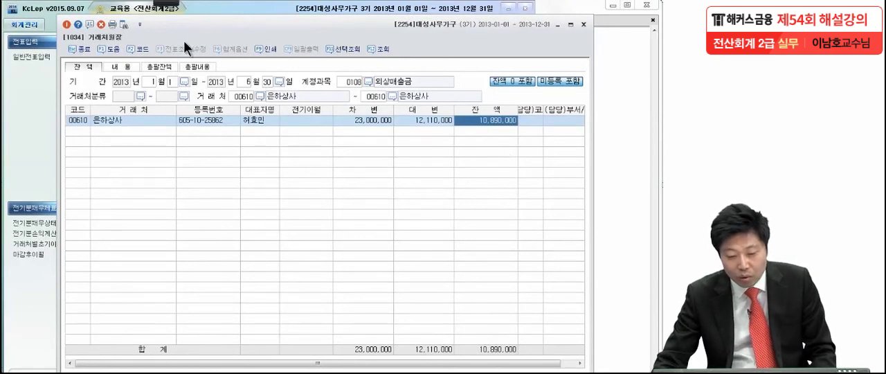
pyautogui.click(164, 3)
pyautogui.click(19, 19)
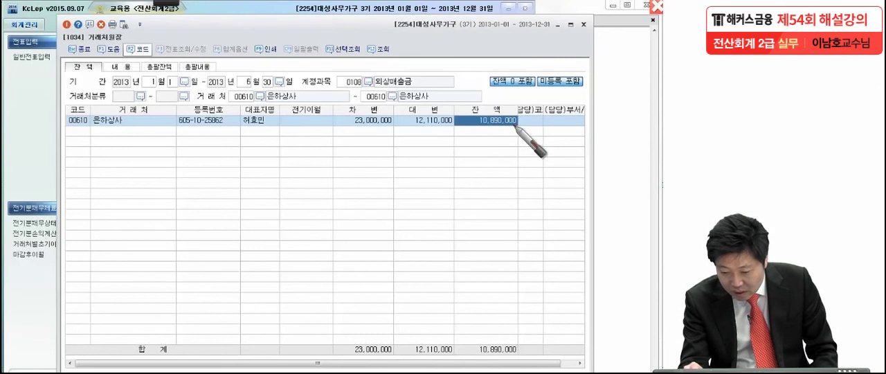
pyautogui.moveTo(519, 137)
pyautogui.mouseDown()
pyautogui.moveTo(512, 122)
pyautogui.moveTo(474, 135)
pyautogui.mouseUp()
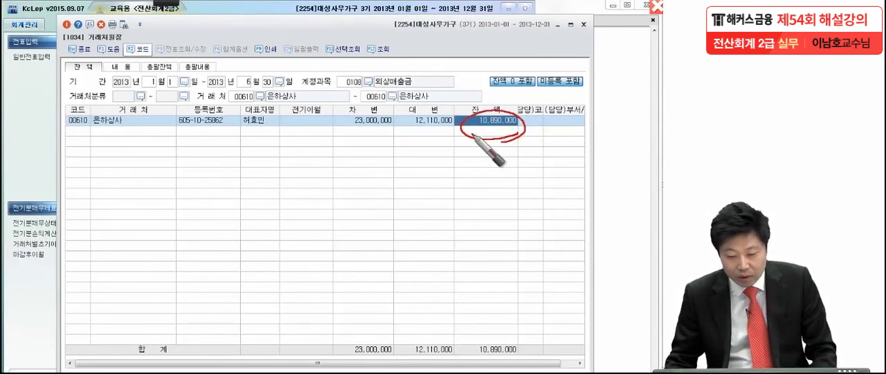
pyautogui.press('Escape')
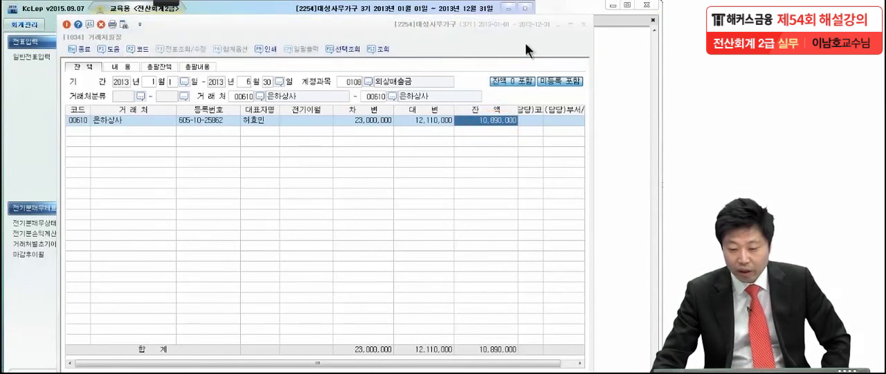
pyautogui.click(585, 25)
pyautogui.click(553, 71)
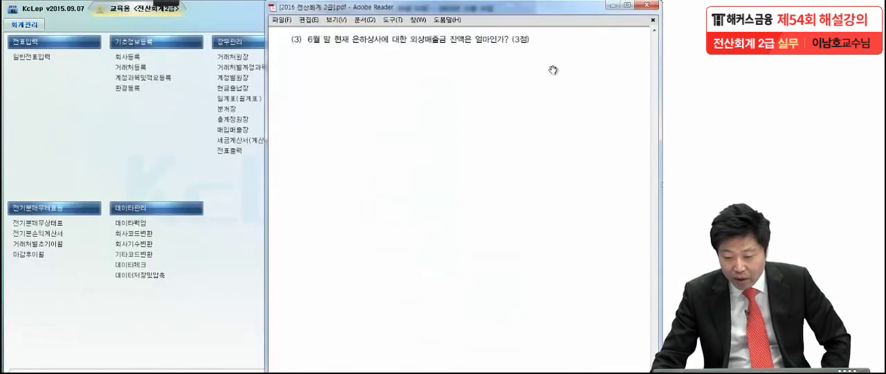